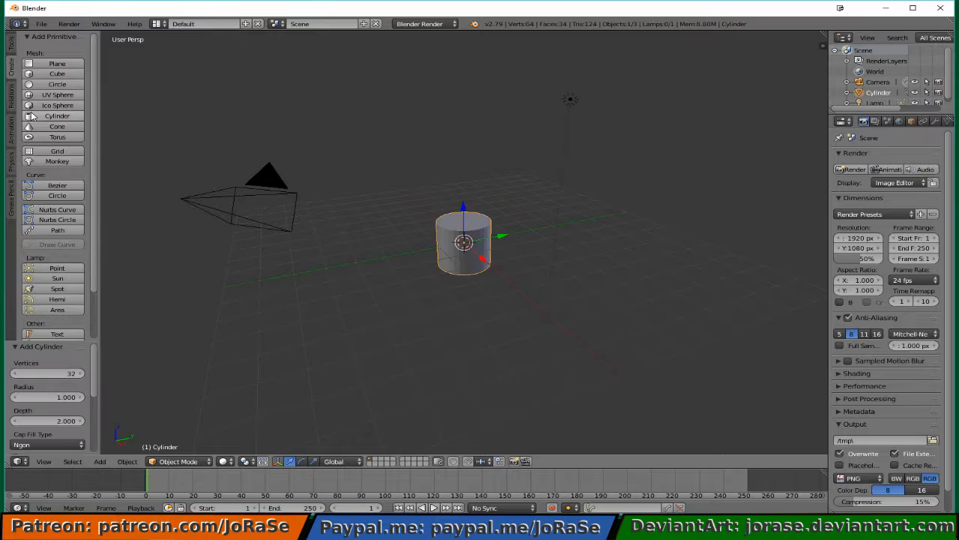
- Set the new cylinder's vertex count to 18
left_click(46, 374)
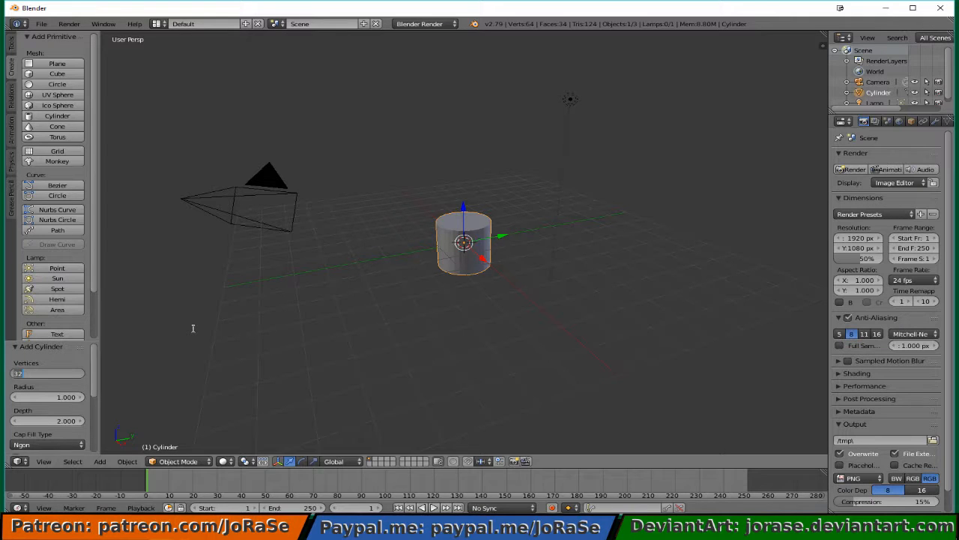
type("18")
key("Return")
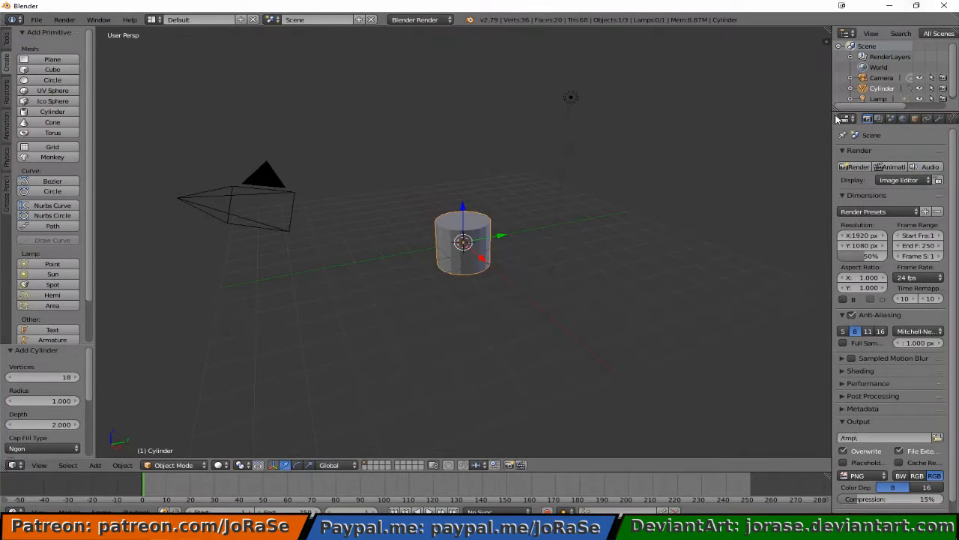
- Show the 3D view's properties sidebar and start the Screencast Keys display
left_click(825, 41)
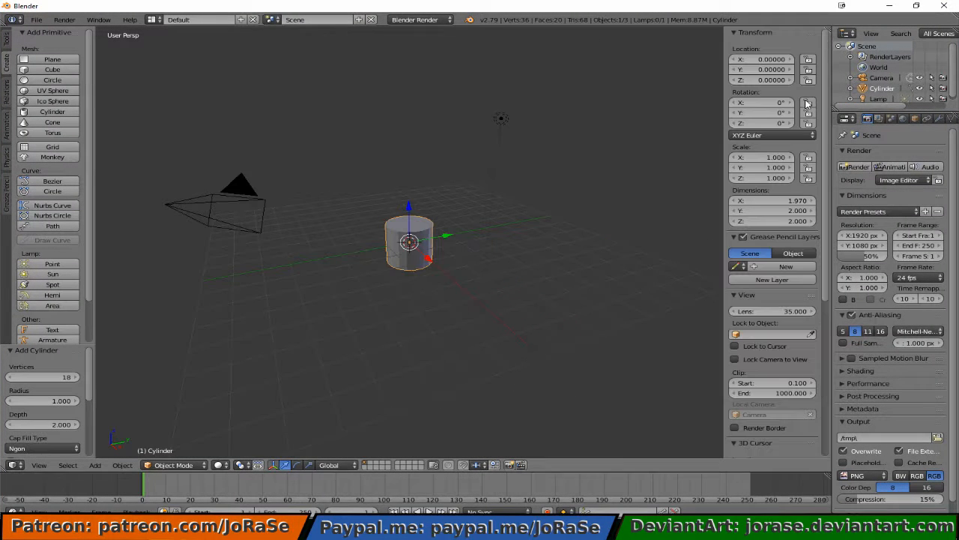
scroll(769, 392, "down", 8)
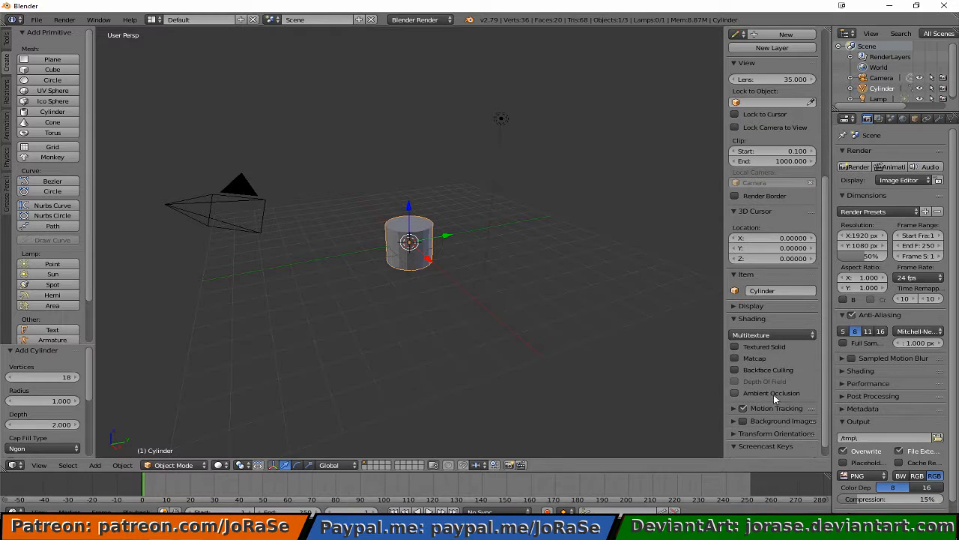
scroll(774, 394, "down", 1)
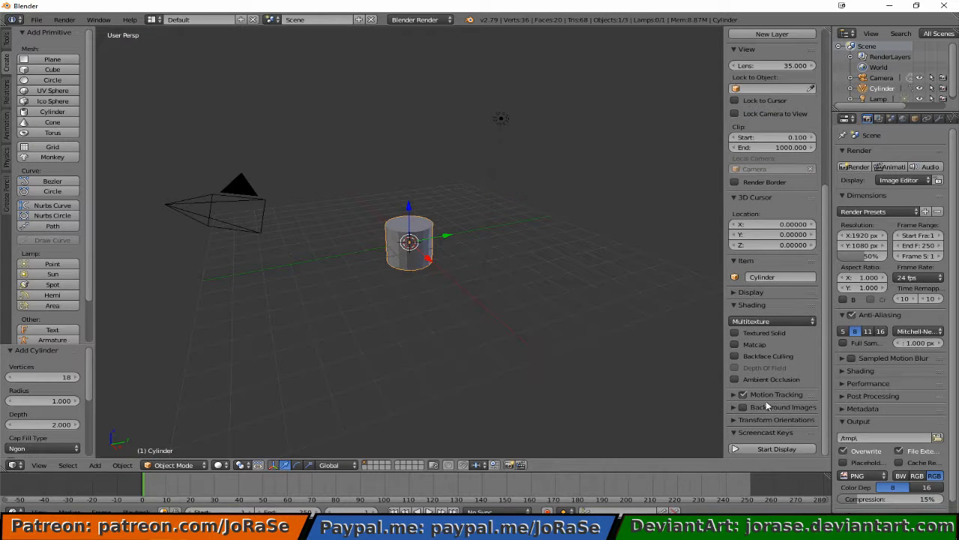
left_click(755, 448)
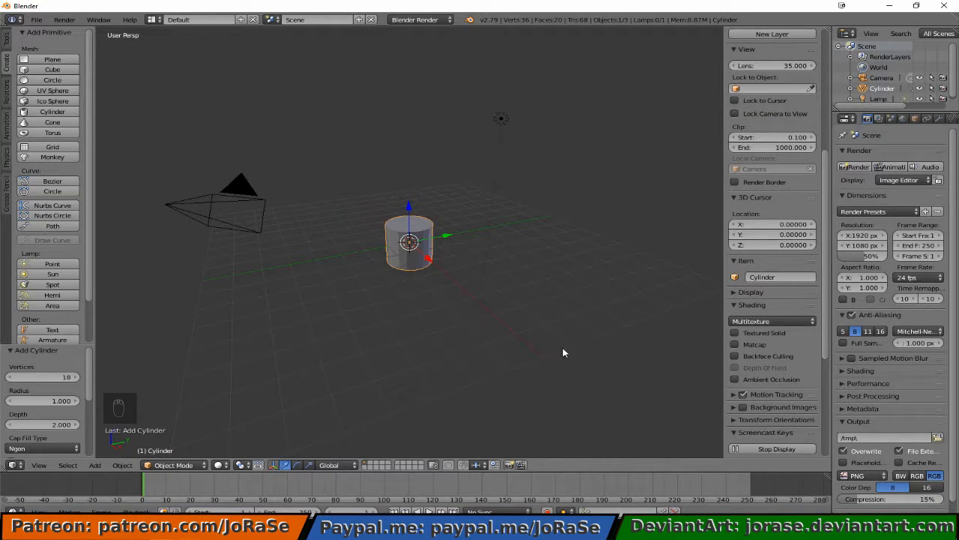
- Set the cylinder's cap fill type to Nothing and enable Backface Culling for the viewport shading
middle_click_drag(592, 308, 472, 304)
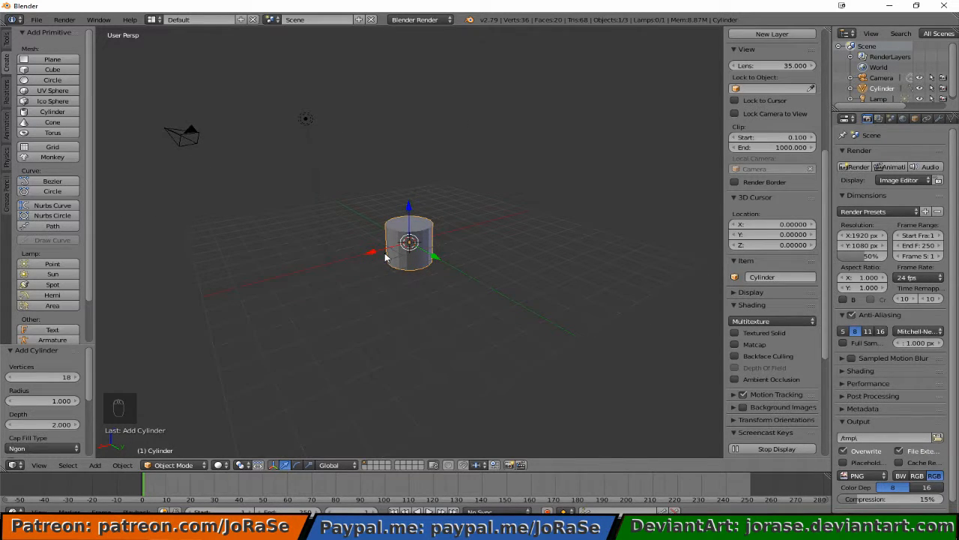
key("KP_3")
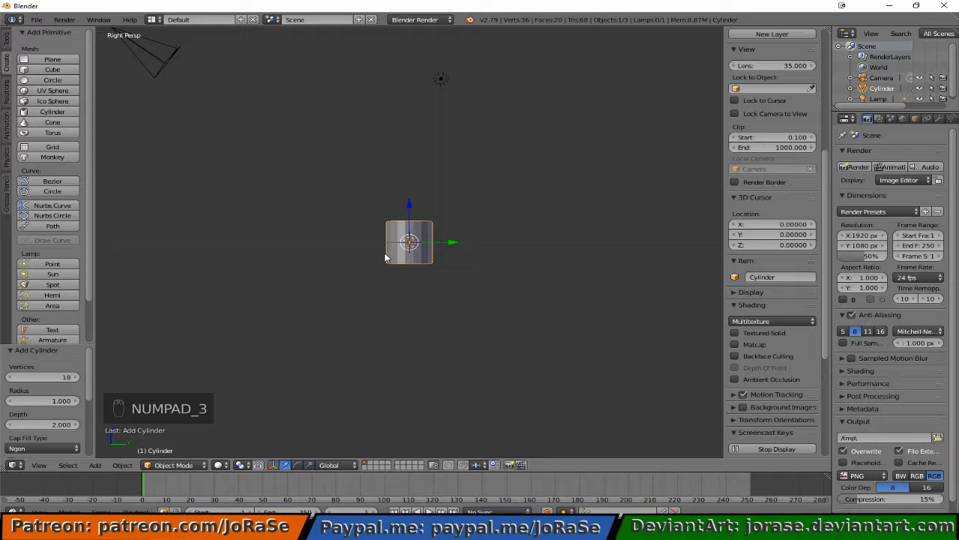
key("KP_5")
scroll(313, 277, "up", 3)
scroll(318, 303, "up", 2)
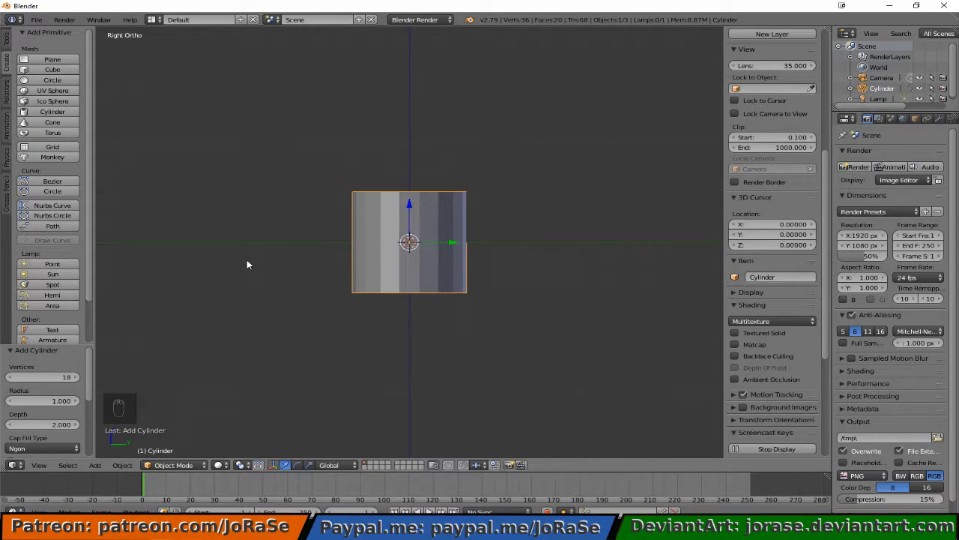
middle_click_drag(257, 239, 242, 287)
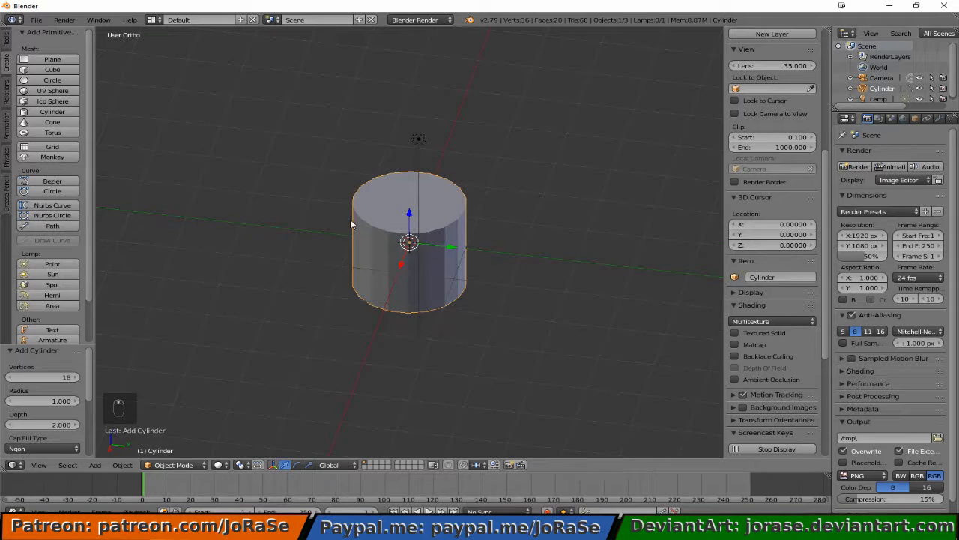
left_click(68, 448)
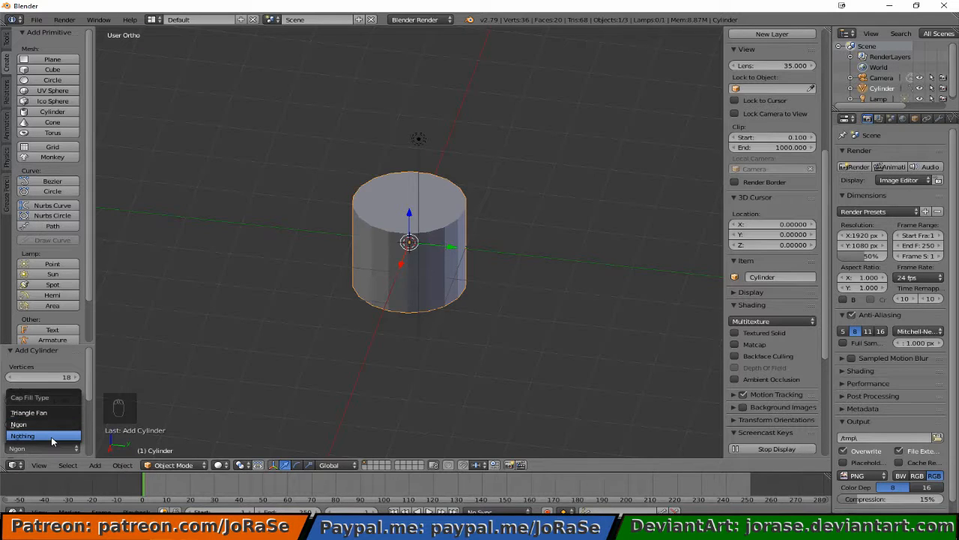
left_click(51, 436)
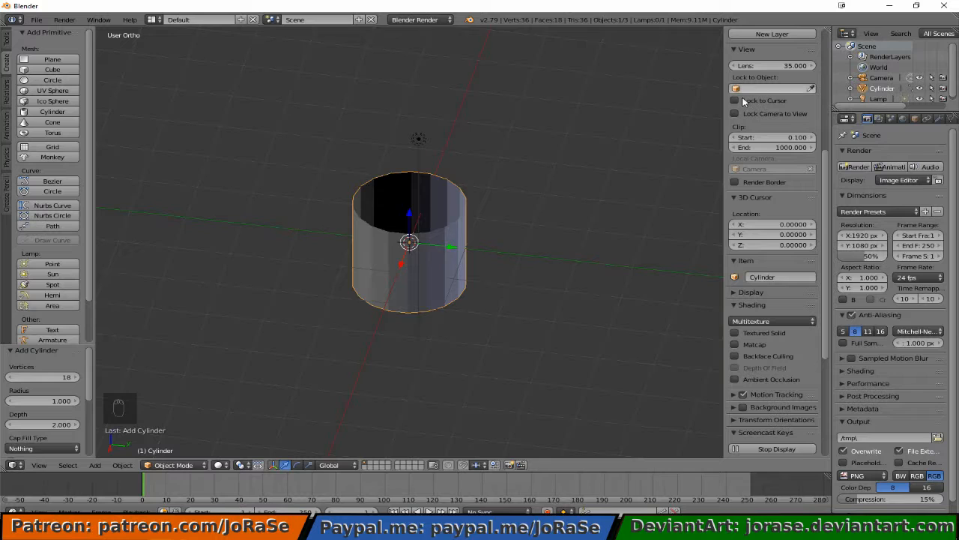
scroll(765, 190, "up", 1)
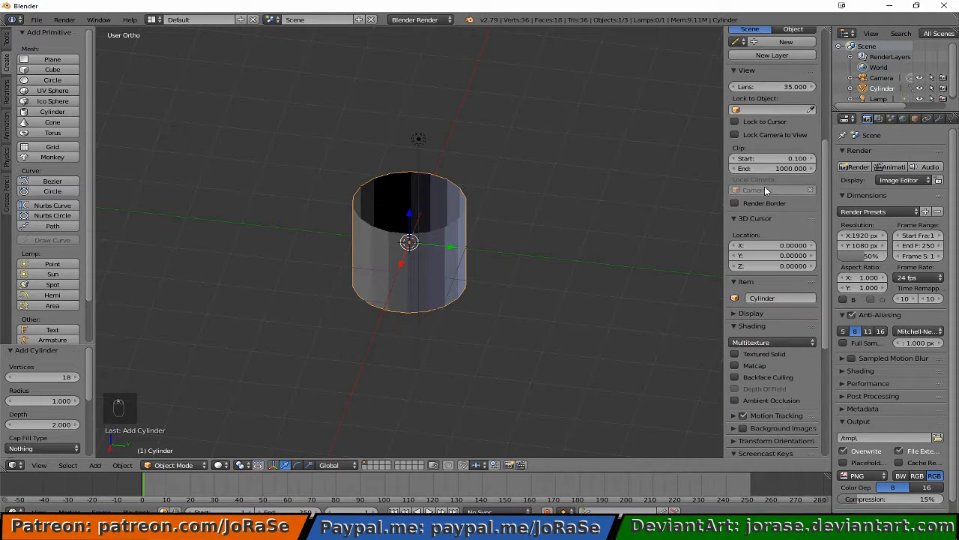
left_click(735, 377)
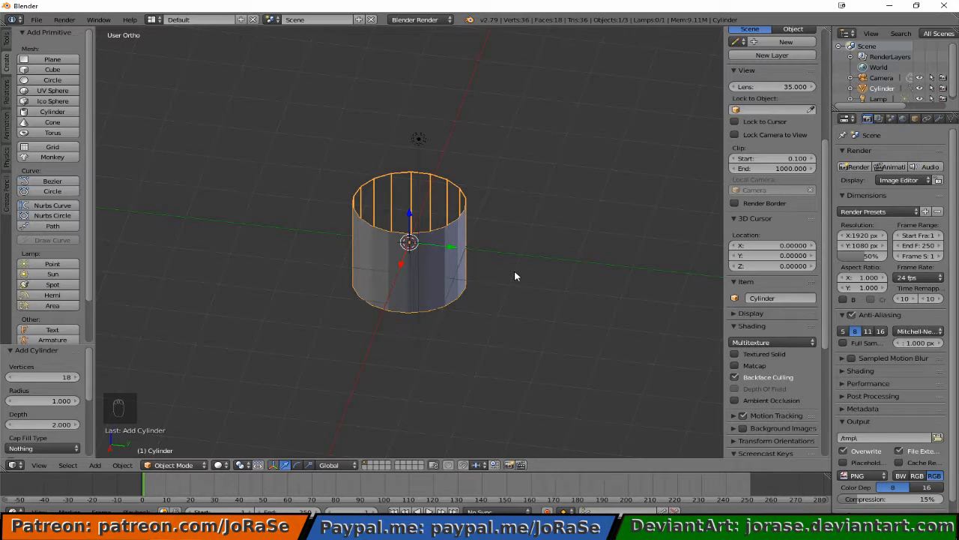
- In Edit Mode, stretch the whole cylinder along the Z axis to about twice its height, working in the right orthographic view
key("KP_3")
key("Tab")
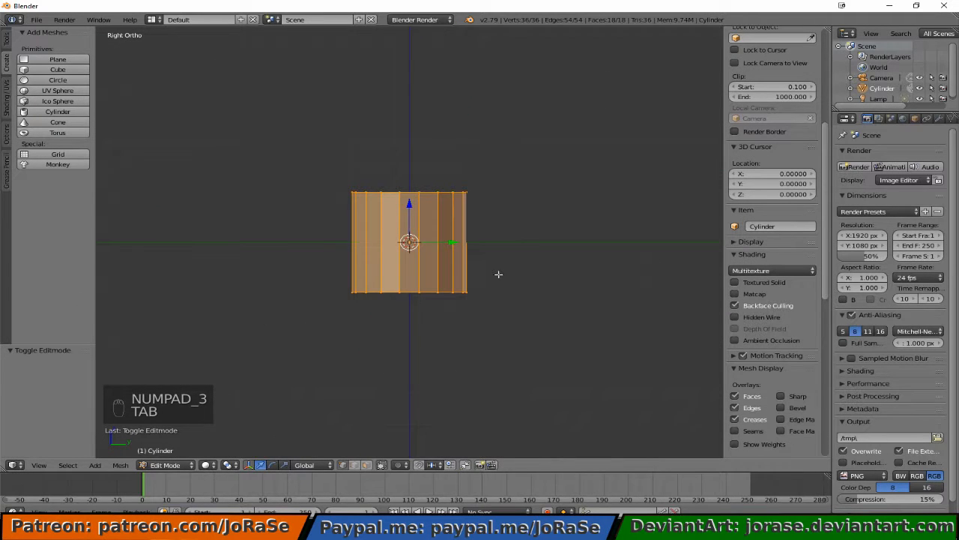
key("s")
key("z")
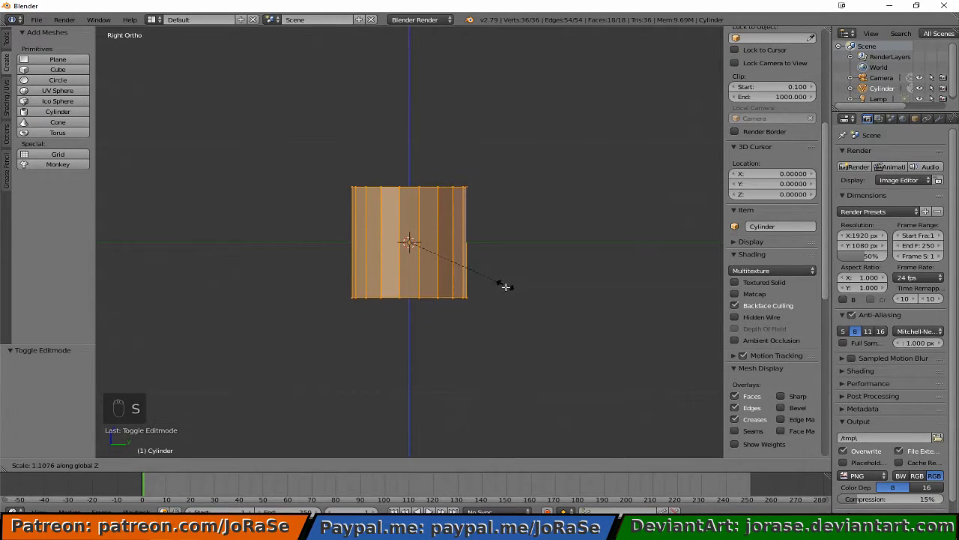
left_click(556, 370)
key("a")
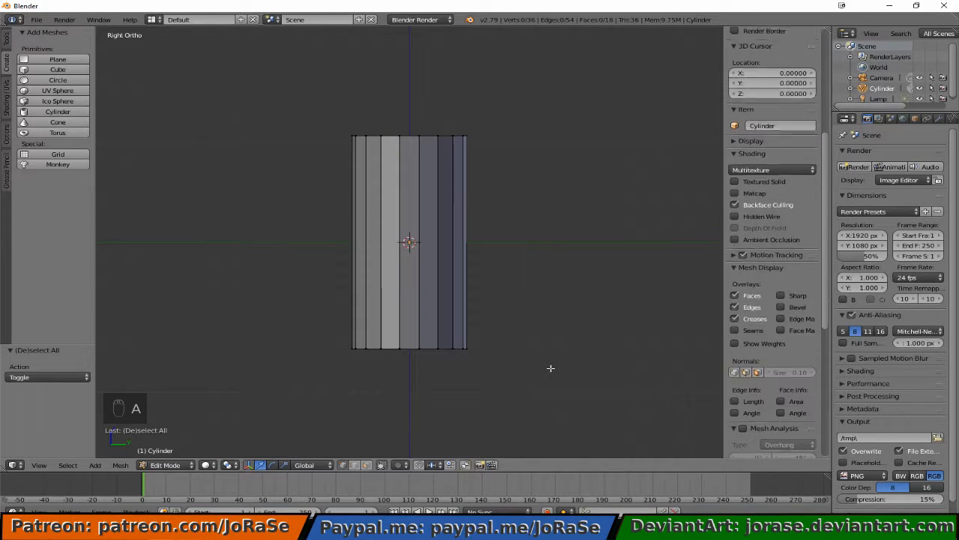
- Add two evenly spaced horizontal loop cuts around the cylinder without sliding them
left_click(5, 40)
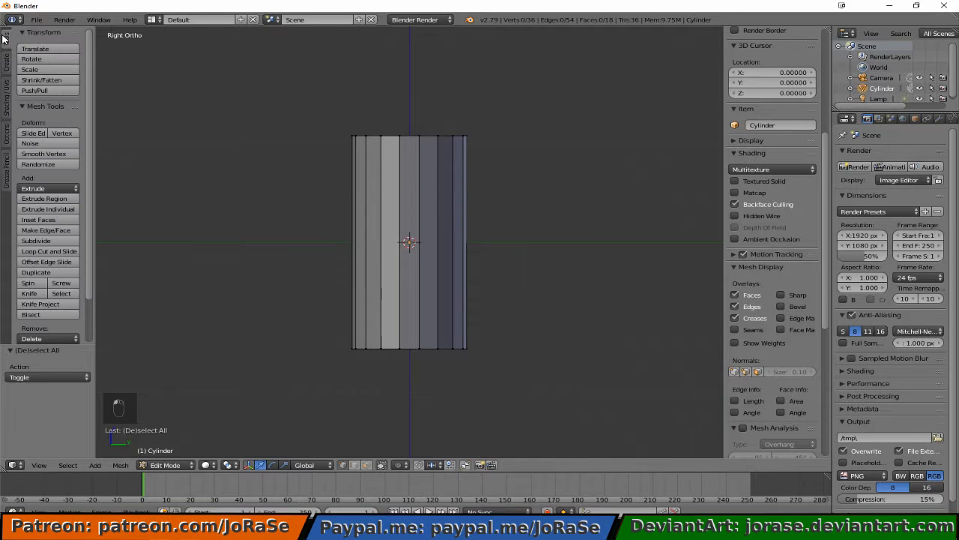
left_click(60, 254)
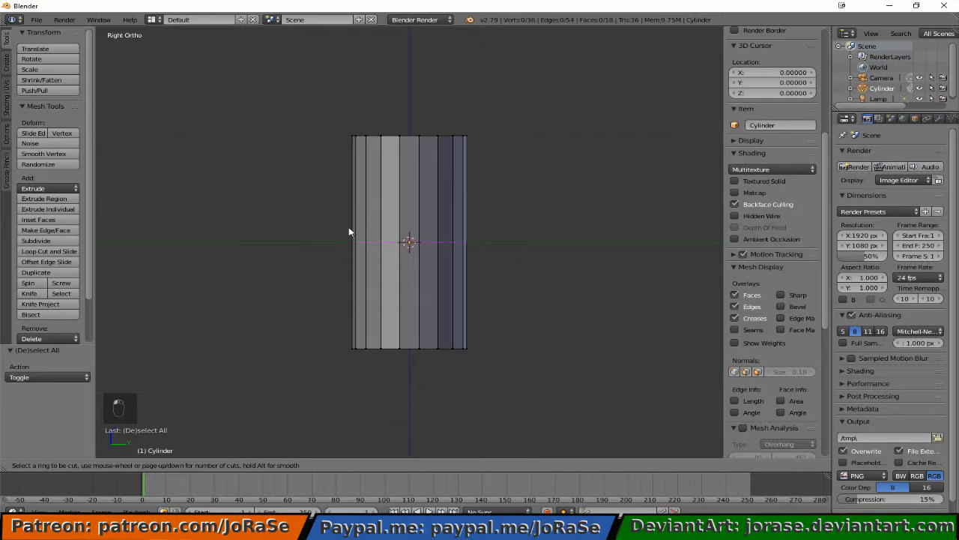
scroll(386, 231, "up", 1)
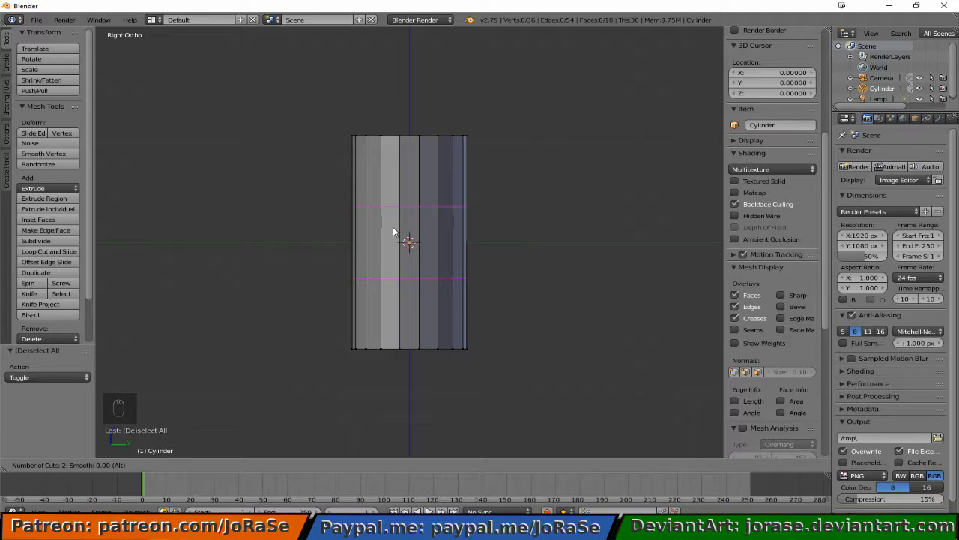
key("1")
left_click(383, 241)
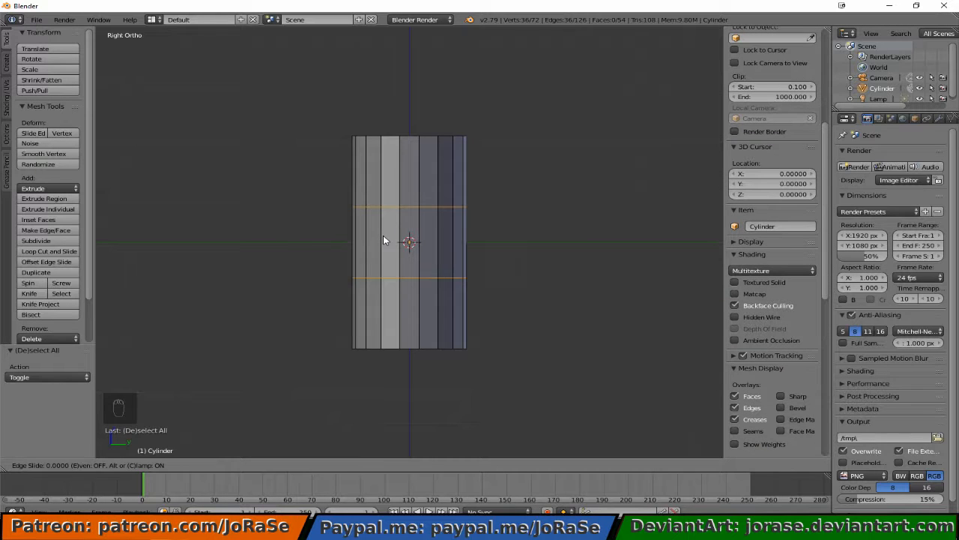
right_click(383, 239)
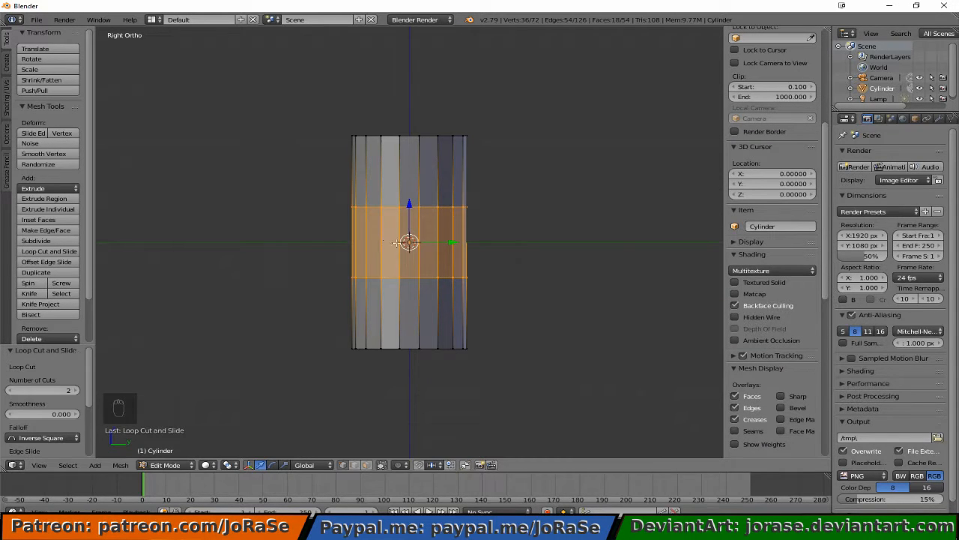
- Spread the two new edge loops apart along Z by about 1.44, and scale them uniformly to about 0.80 to narrow the middle
key("s")
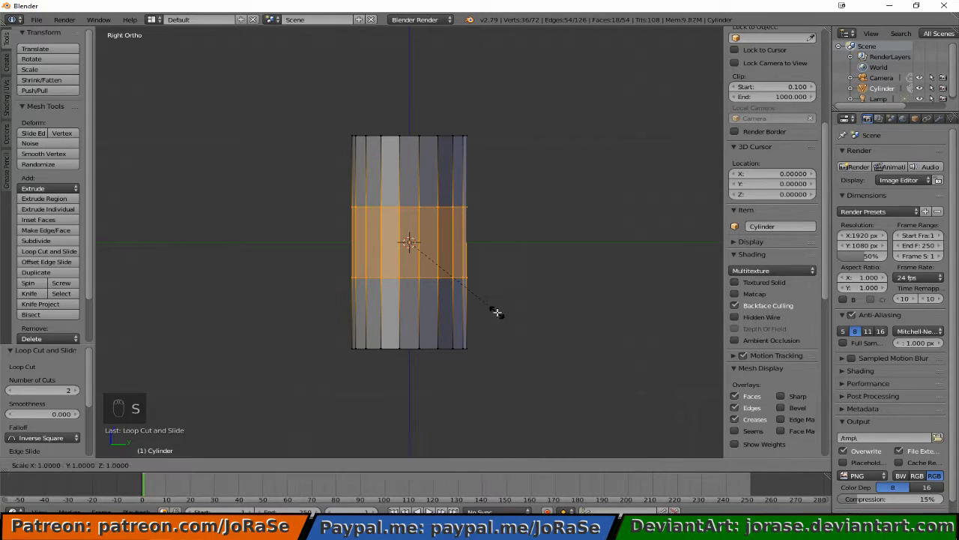
key("z")
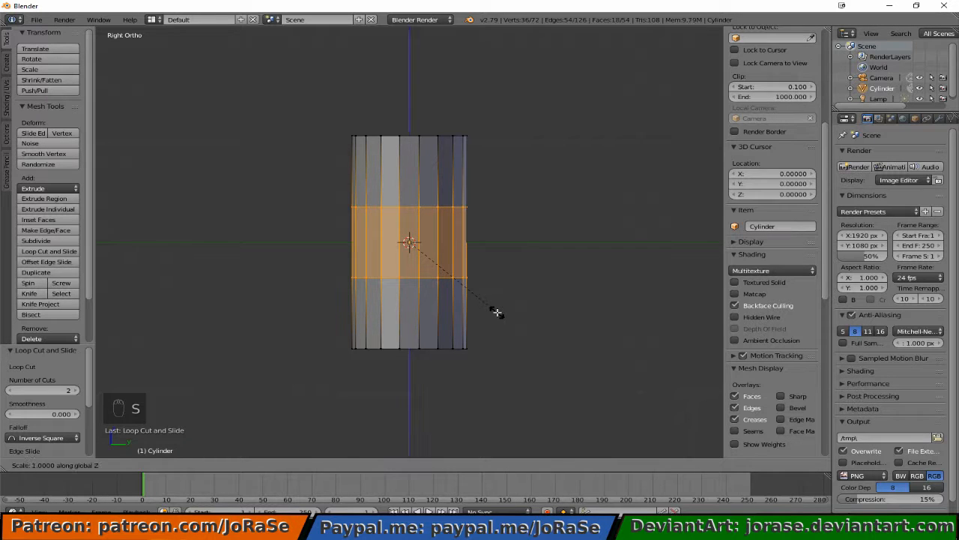
left_click(535, 344)
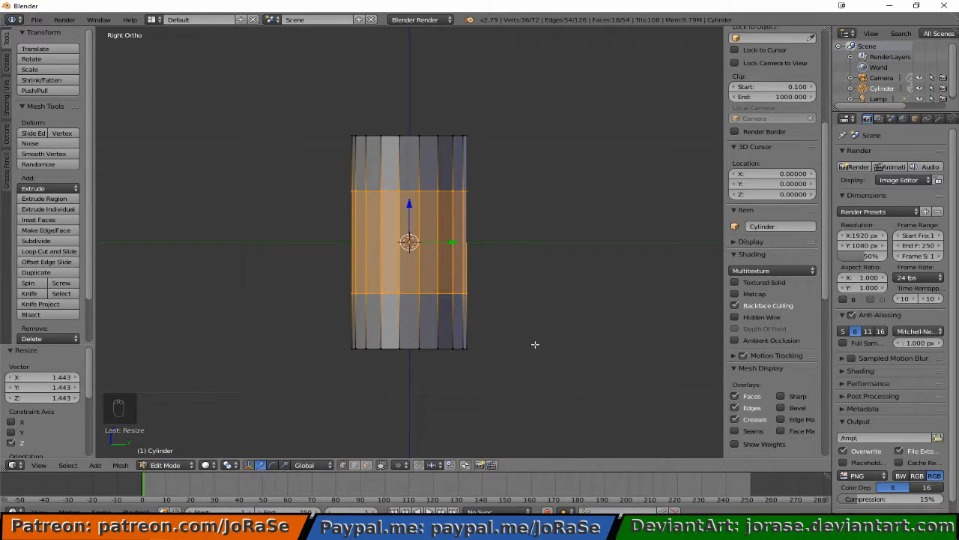
key("s")
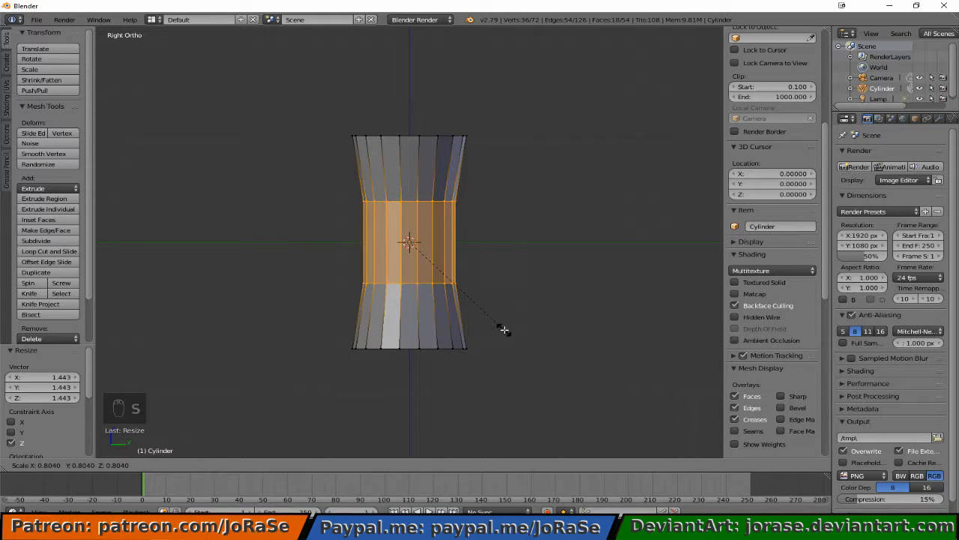
left_click(504, 330)
key("a")
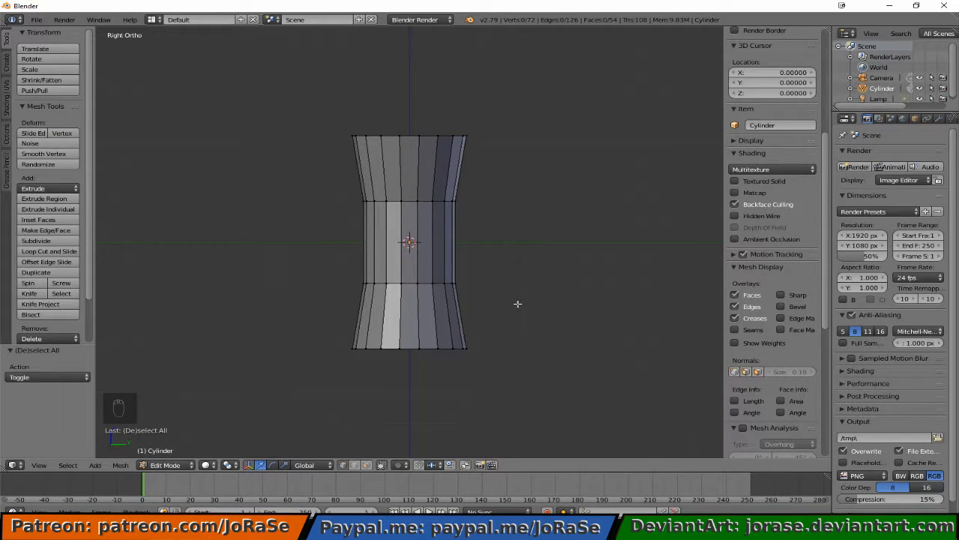
- Move the lower inner edge loop down about 0.56 along Z and the upper inner loop up by a similar distance
right_click(423, 282, "alt")
left_click_drag(407, 261, 402, 290)
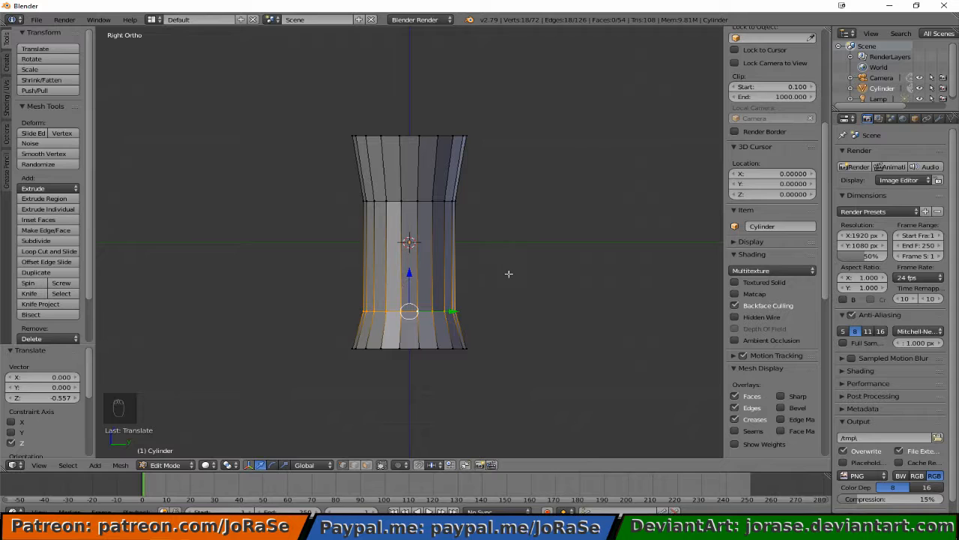
key("a")
right_click(420, 199, "alt")
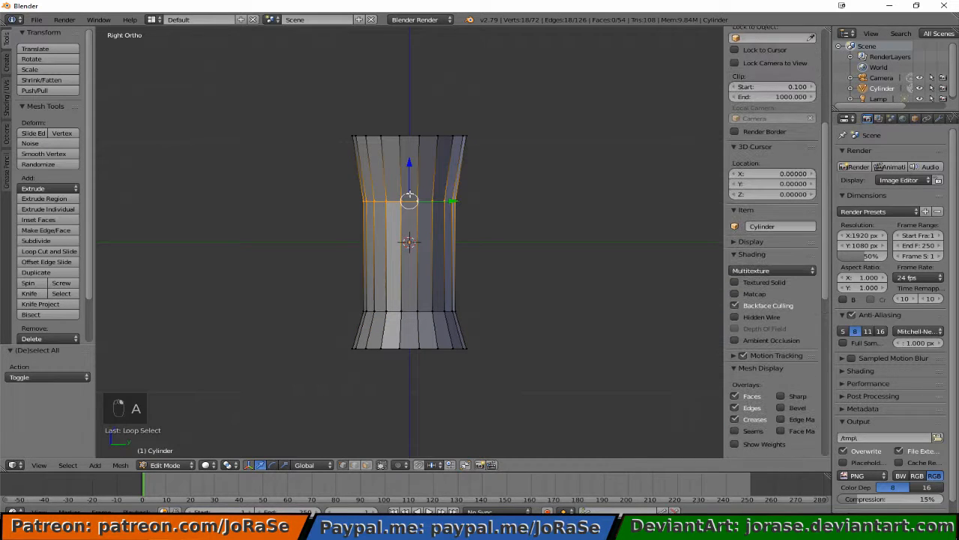
left_click_drag(406, 187, 405, 150)
key("a")
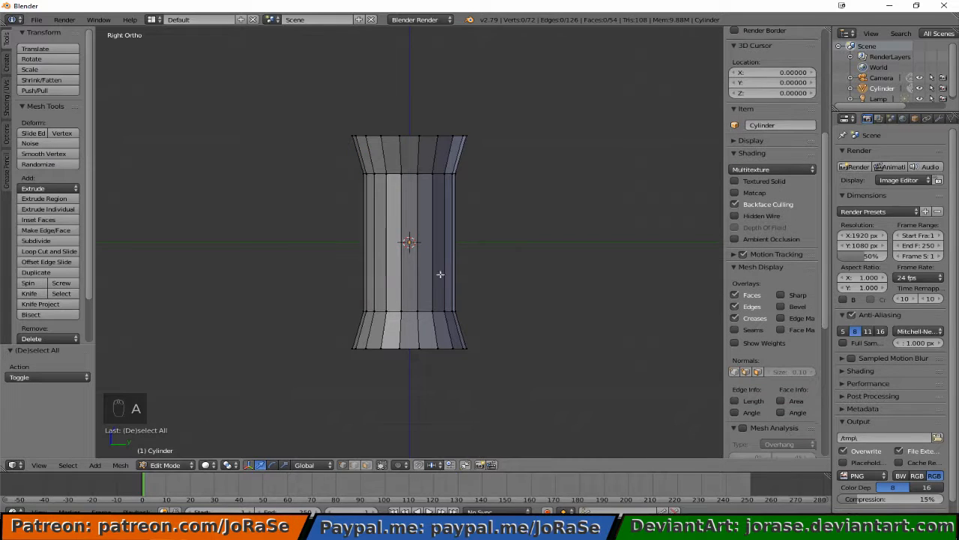
- Add two evenly spaced loop cuts to the narrowed middle section and scale them to about 0.93
left_click(51, 251)
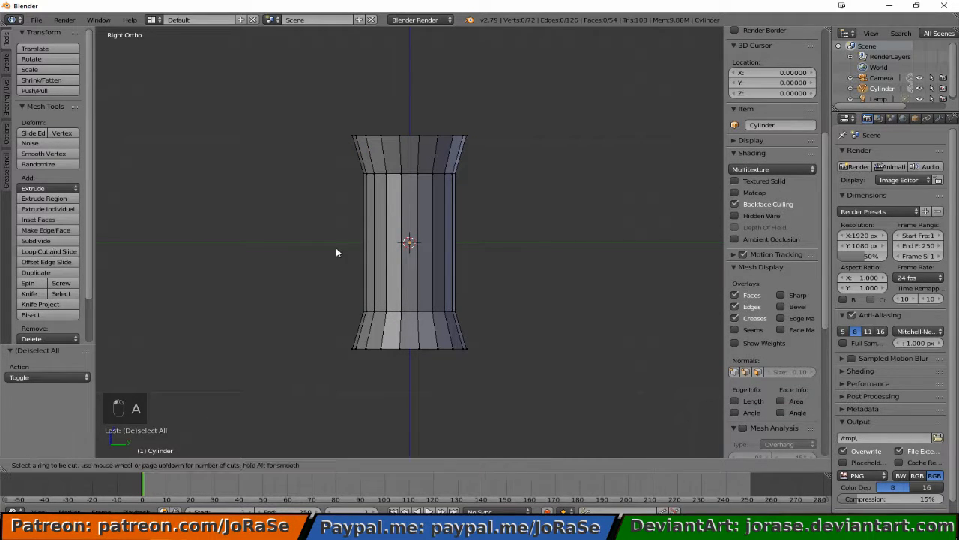
scroll(390, 242, "up", 1)
left_click(390, 242)
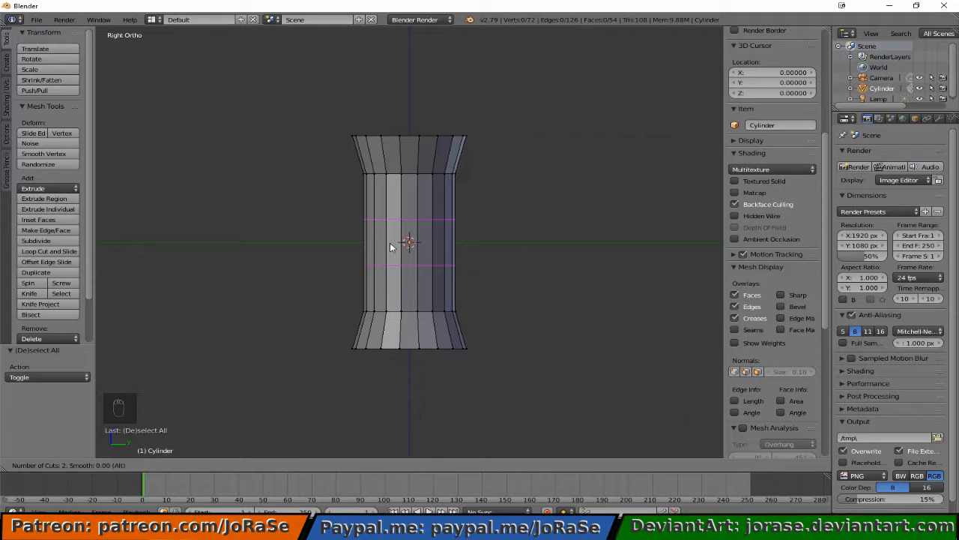
left_click(396, 246)
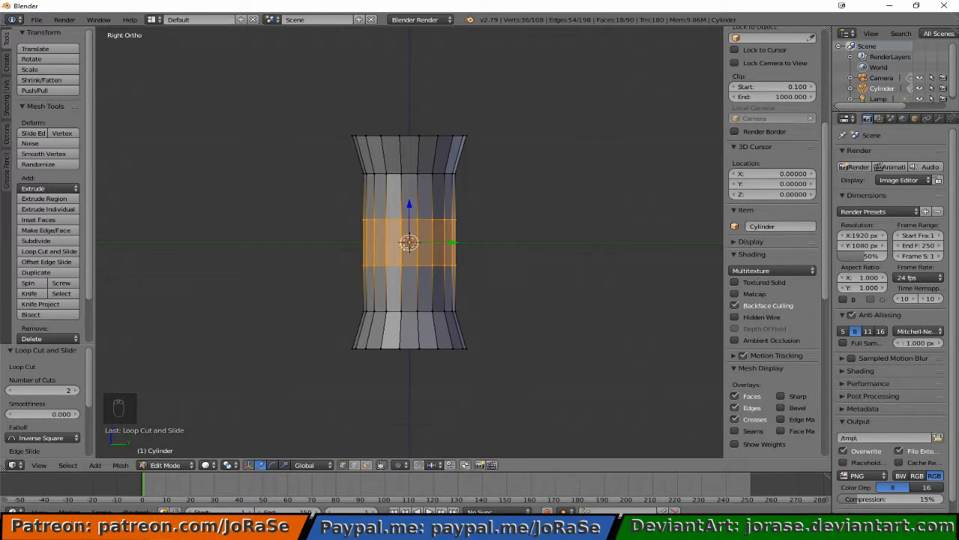
key("s")
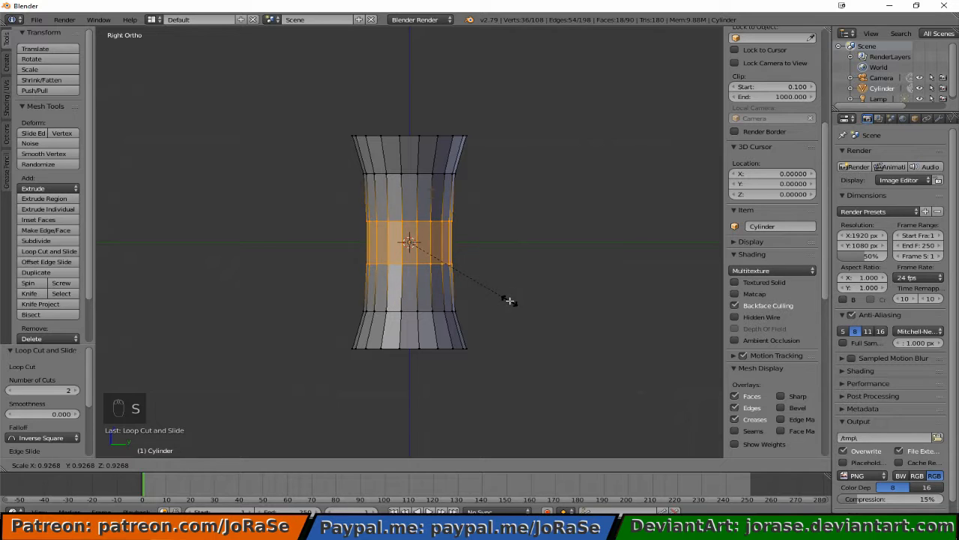
left_click(508, 299)
key("a")
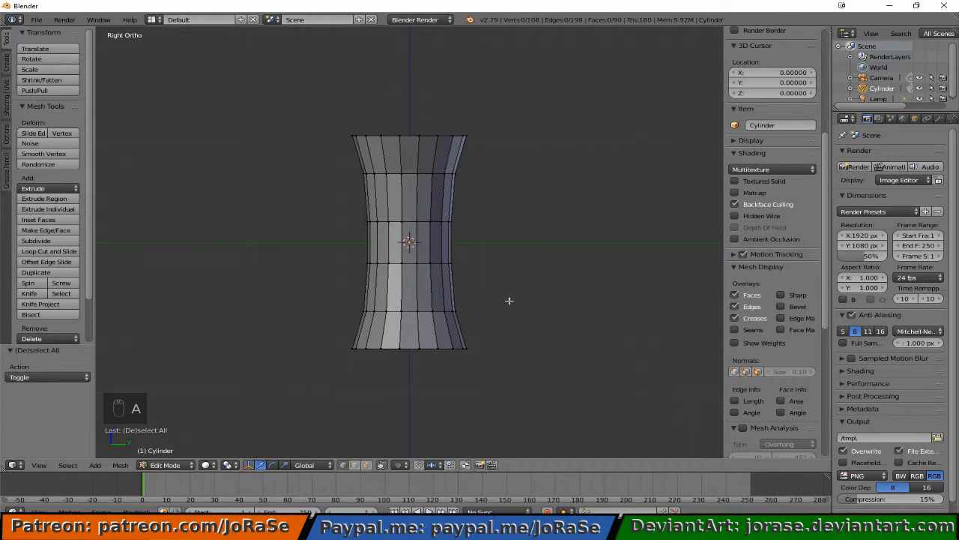
- Scale the whole mesh uniformly to about 1.435, and squash it along Z back to roughly its previous height
key("a")
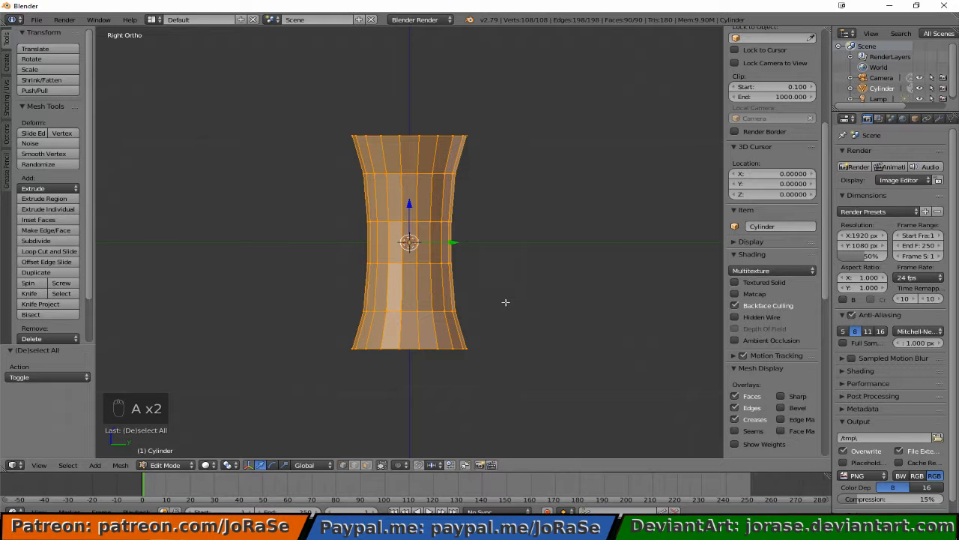
key("s")
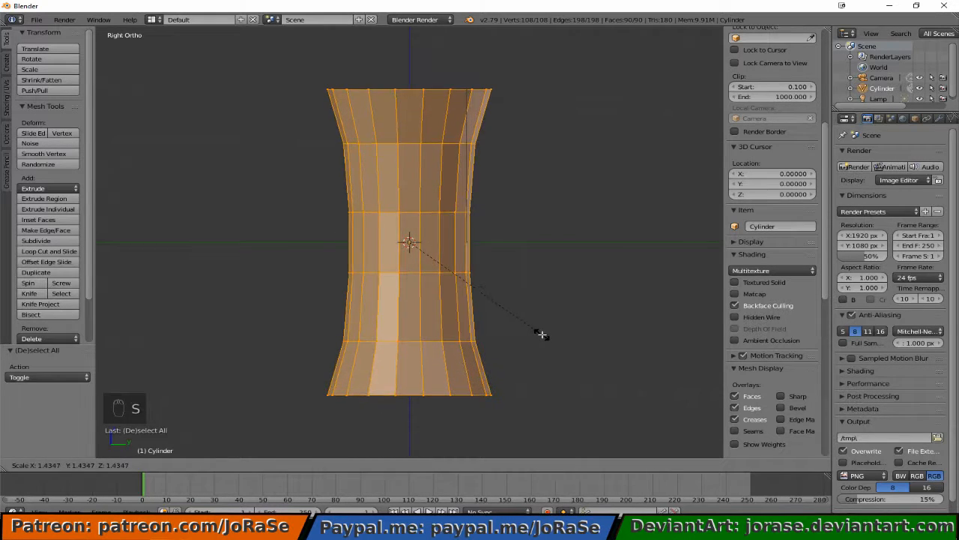
left_click(541, 333)
key("s")
key("z")
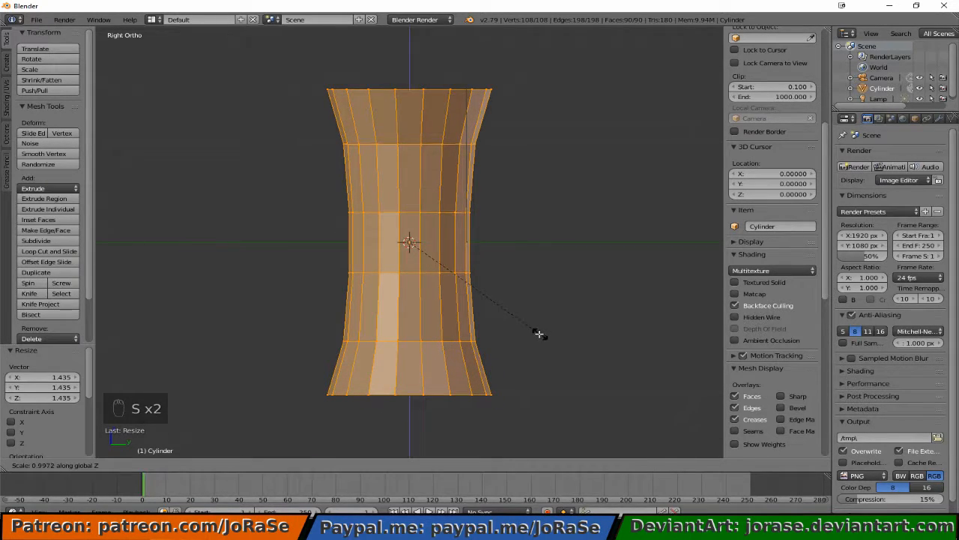
left_click(502, 306)
key("a")
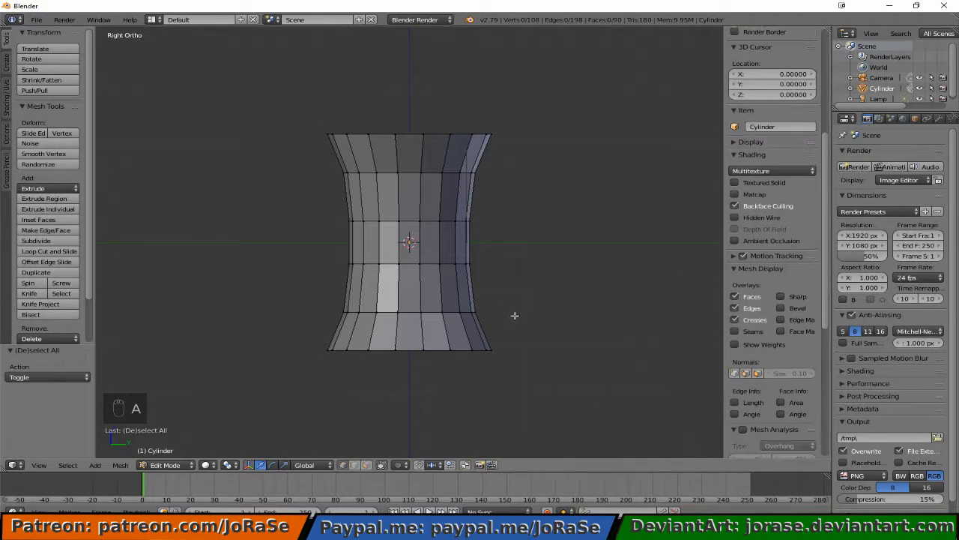
- Extrude the cylinder's top edge loop outward by scaling it to about 1.06, forming a narrow flat rim
key("Tab")
mouse_move(558, 314)
middle_mouse_down()
mouse_move(437, 317)
mouse_move(415, 294)
mouse_move(369, 291)
mouse_move(508, 293)
middle_mouse_up()
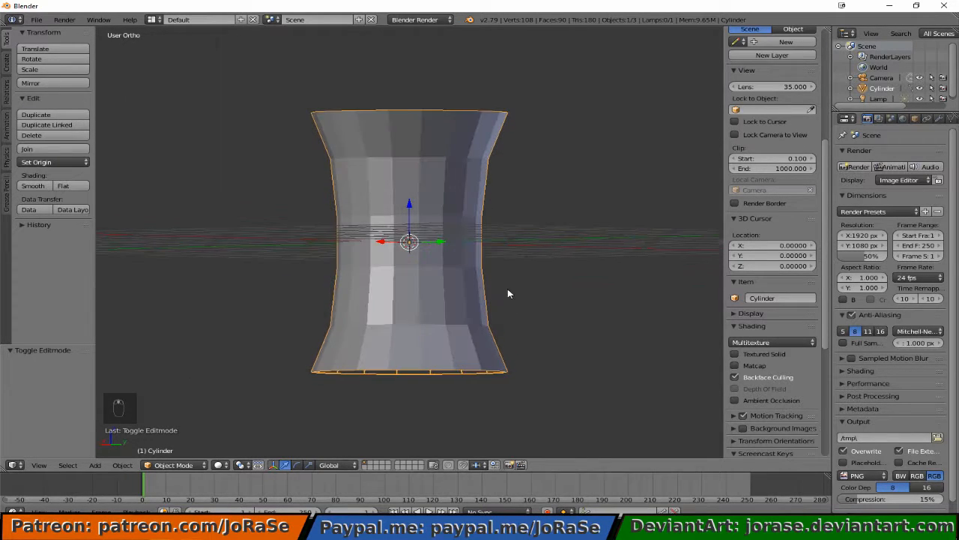
key("Tab")
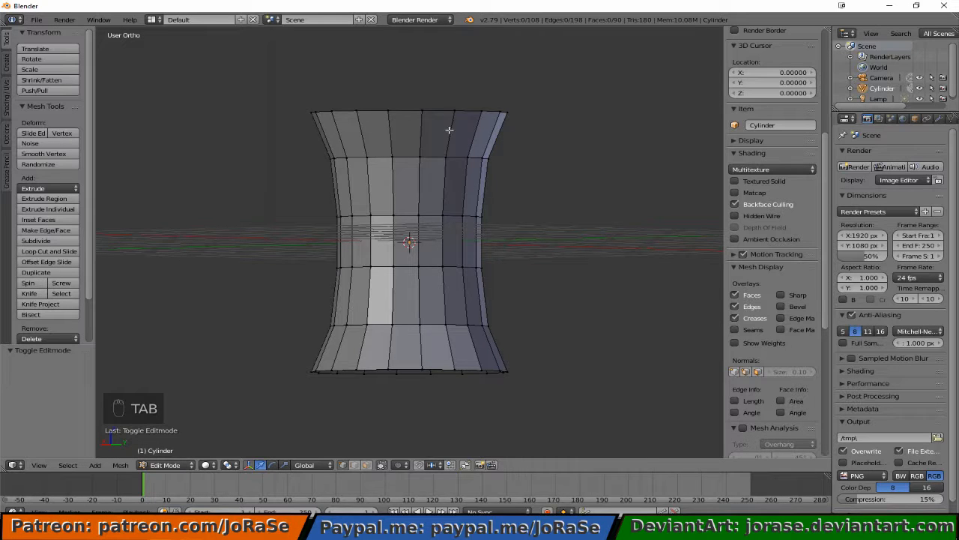
right_click(433, 118, "alt")
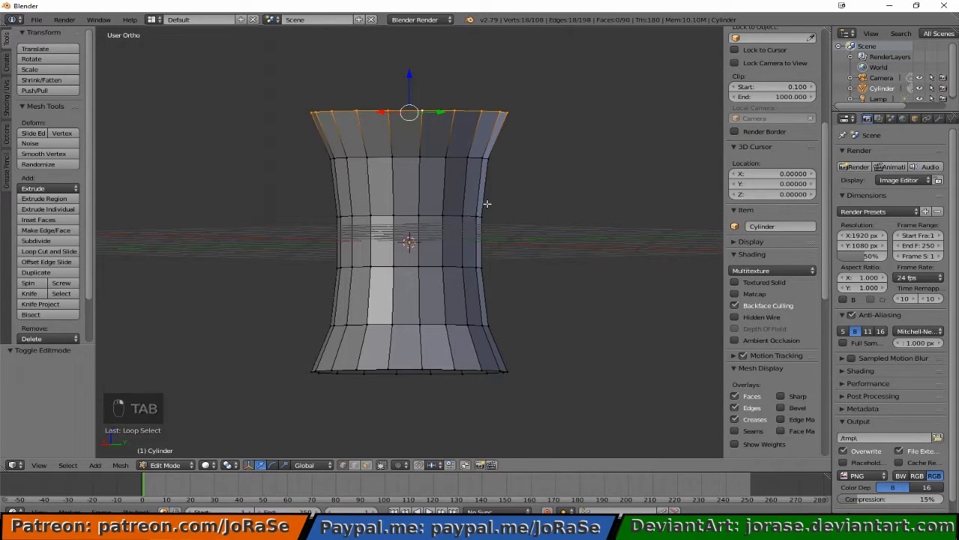
key("KP_1")
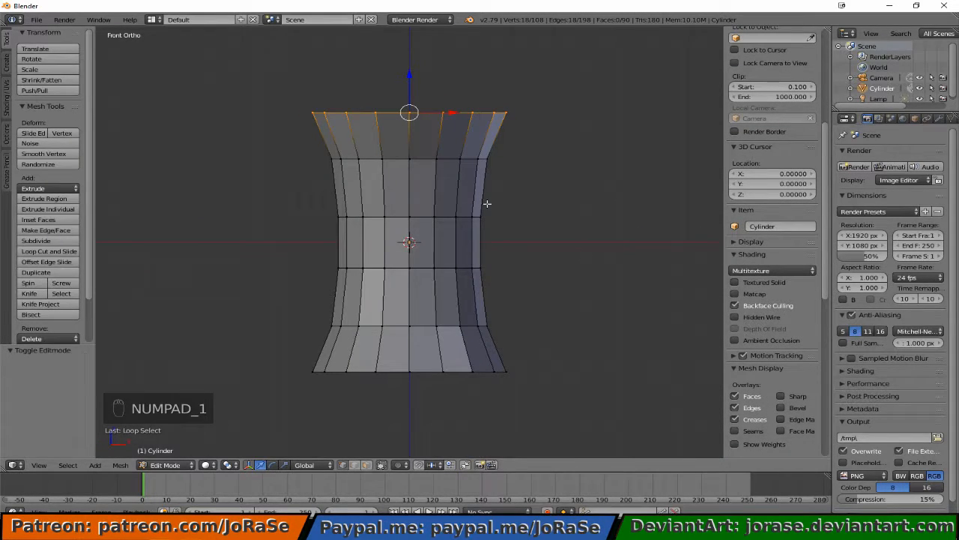
key("e")
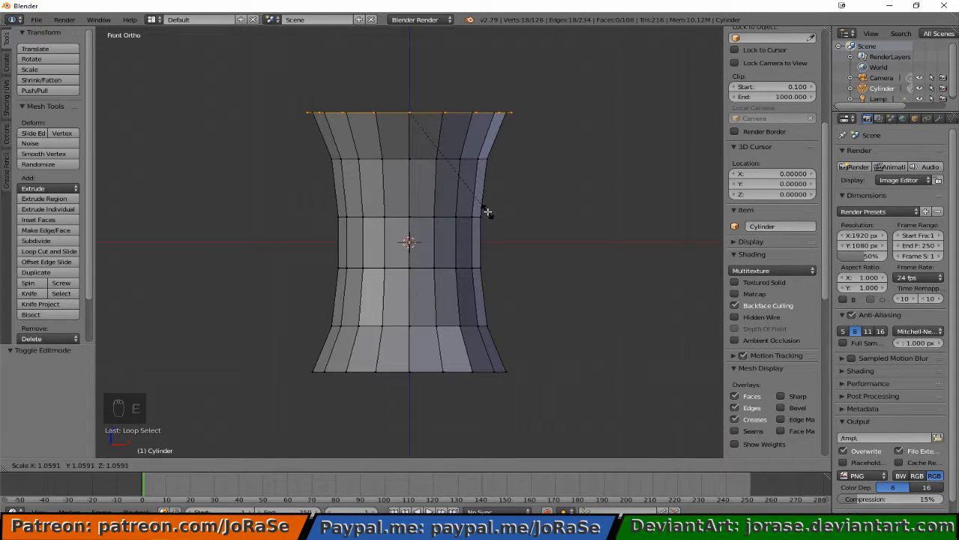
left_click(488, 209)
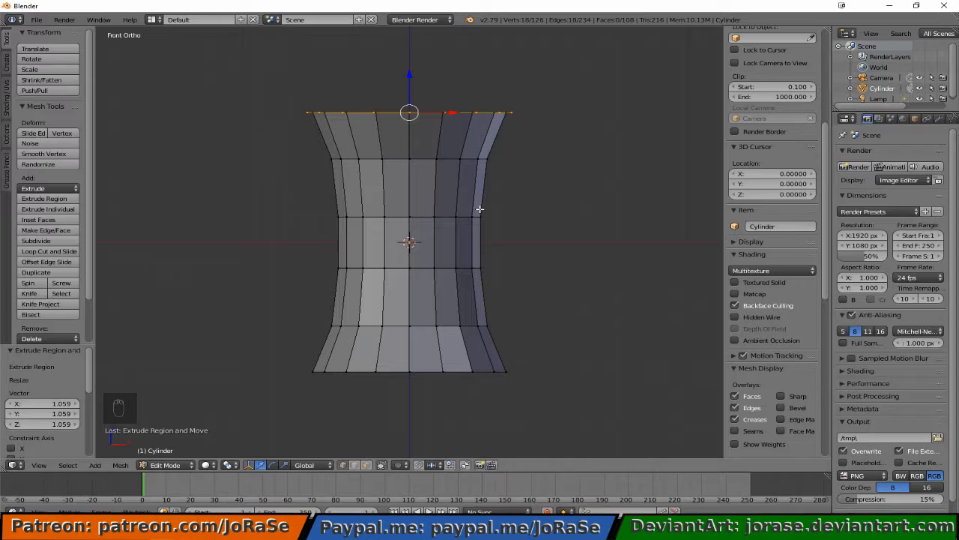
- Extrude the outer rim up about 0.46 along Z, and flare its top loop to a scale of about 1.10
key("e")
double_click(479, 209)
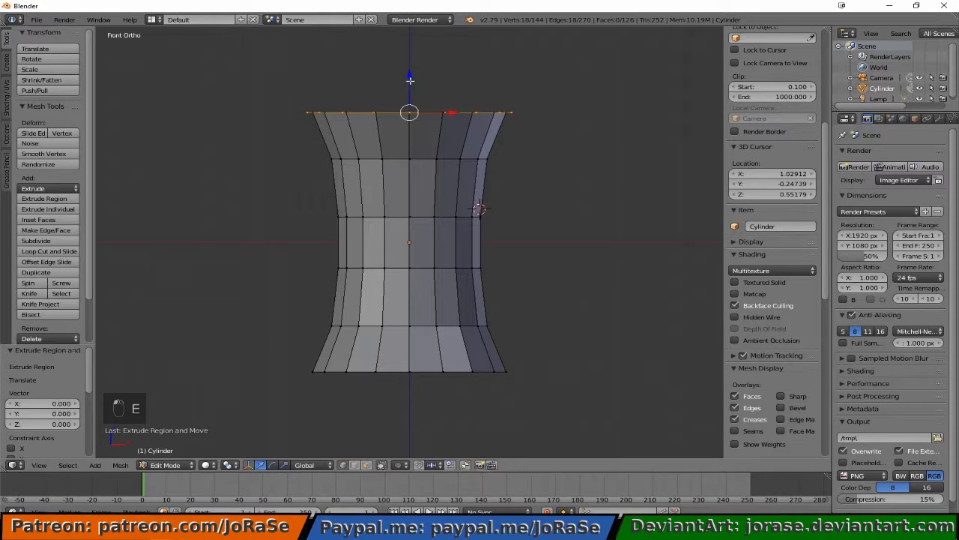
left_click_drag(410, 81, 413, 54)
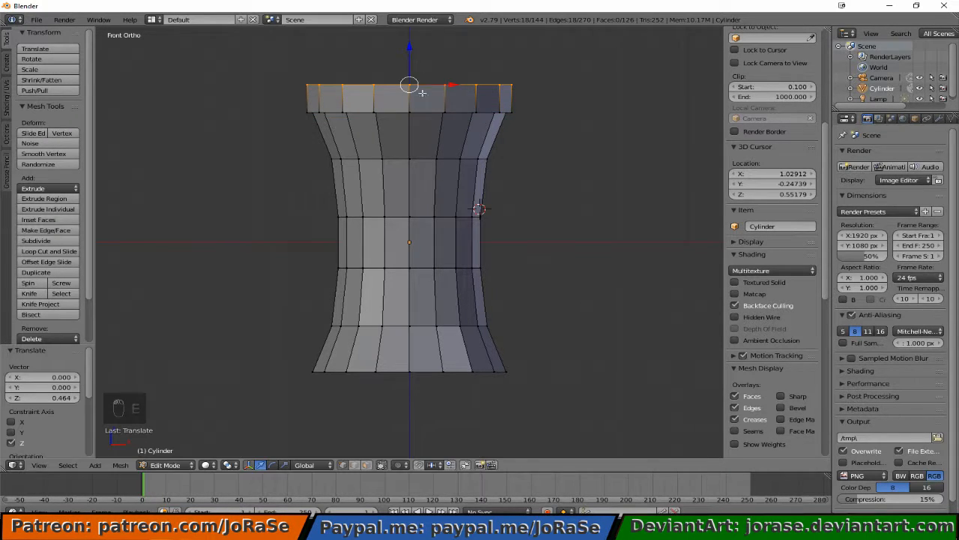
key("s")
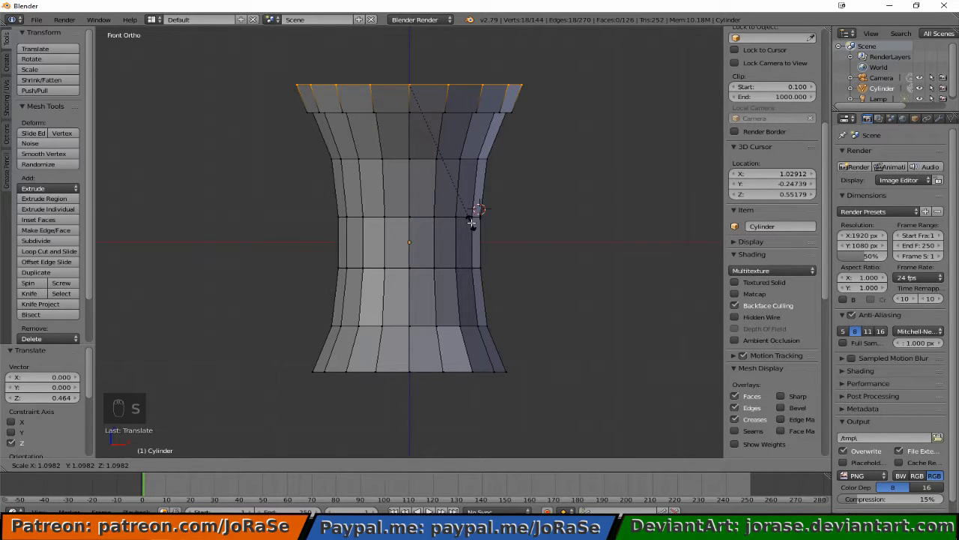
left_click(476, 215)
key("a")
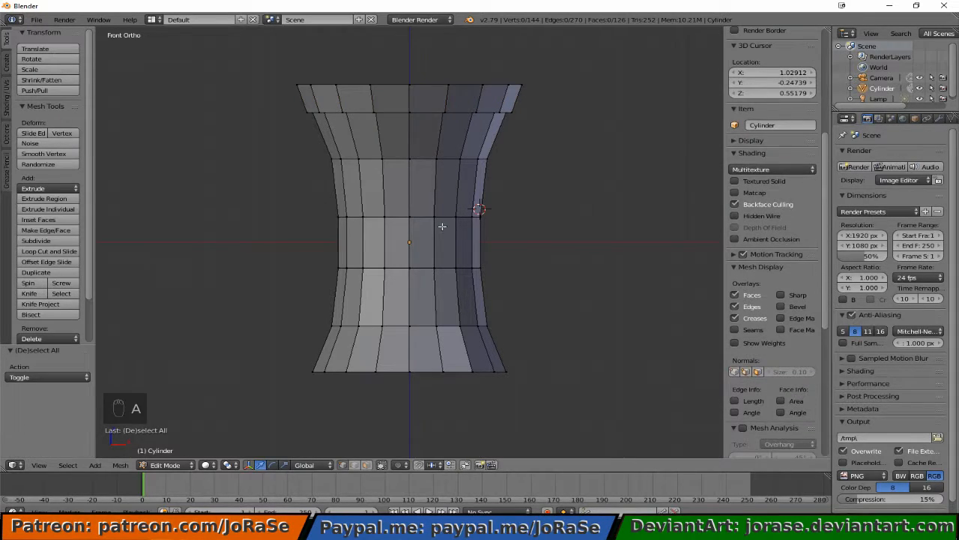
- Delete the top-loop vertices at two matching positions either side of centre, front and back, to cut four gaps in the raised rim
key("z")
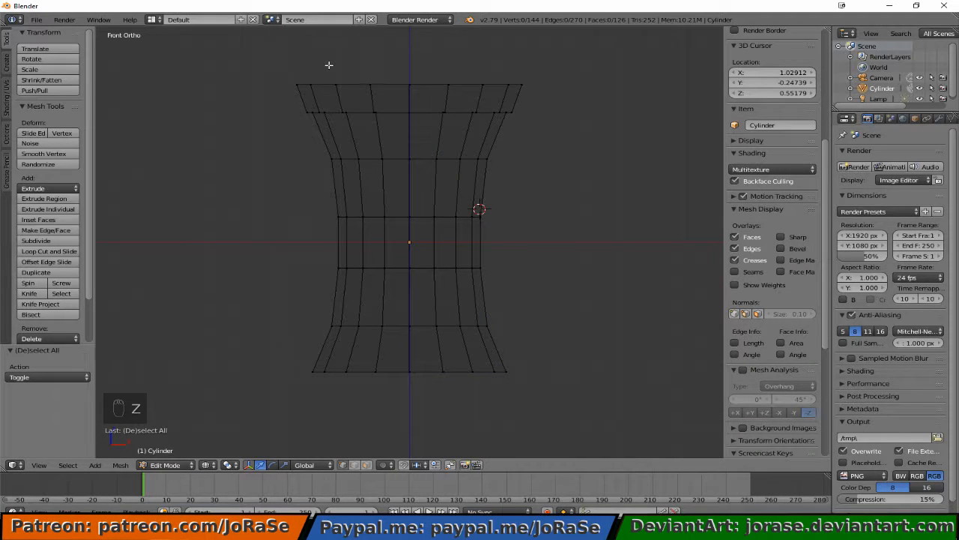
key("b")
left_click_drag(328, 65, 341, 92)
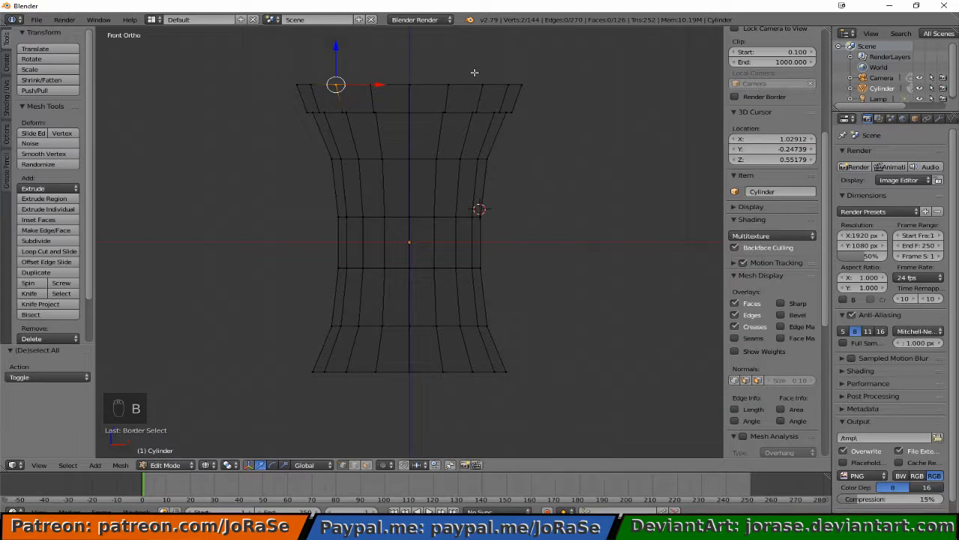
key("b")
left_click_drag(474, 72, 490, 93)
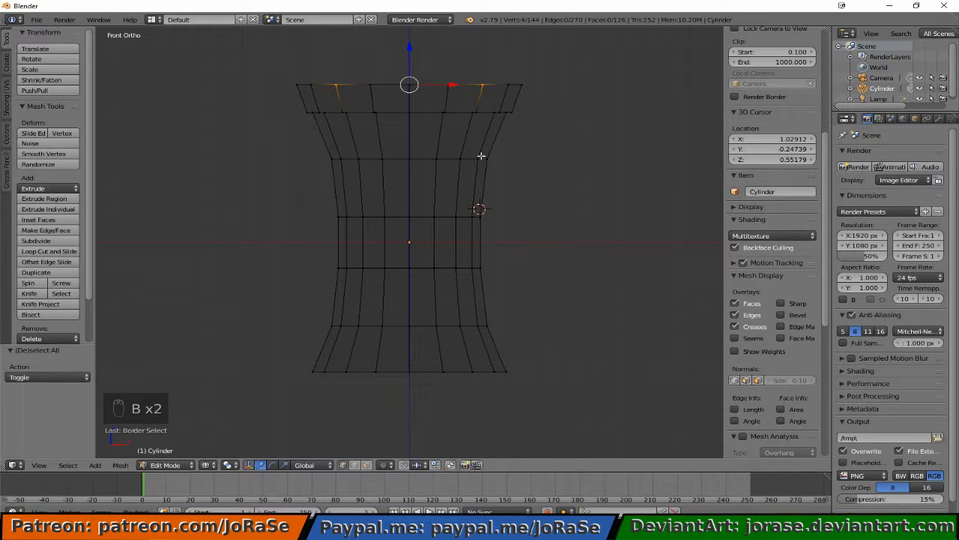
key("x")
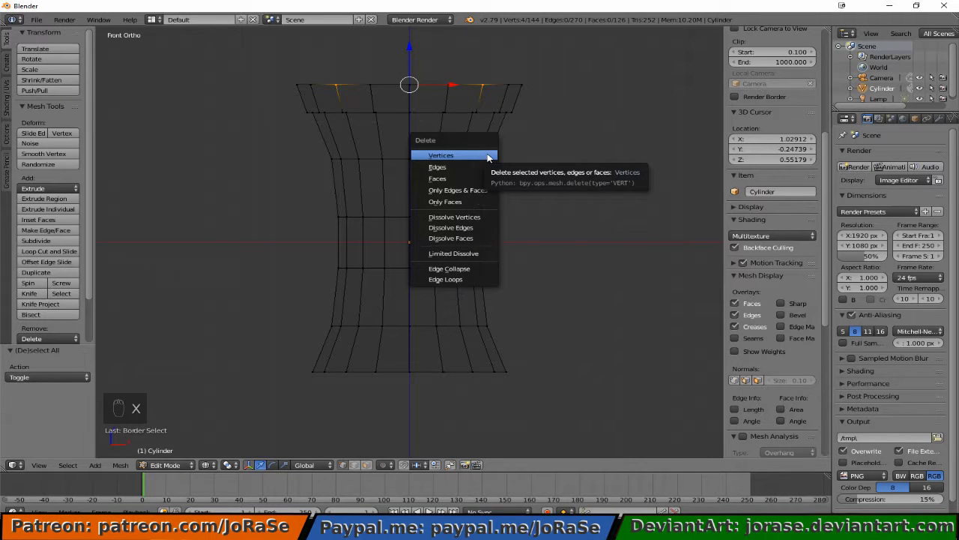
left_click(488, 156)
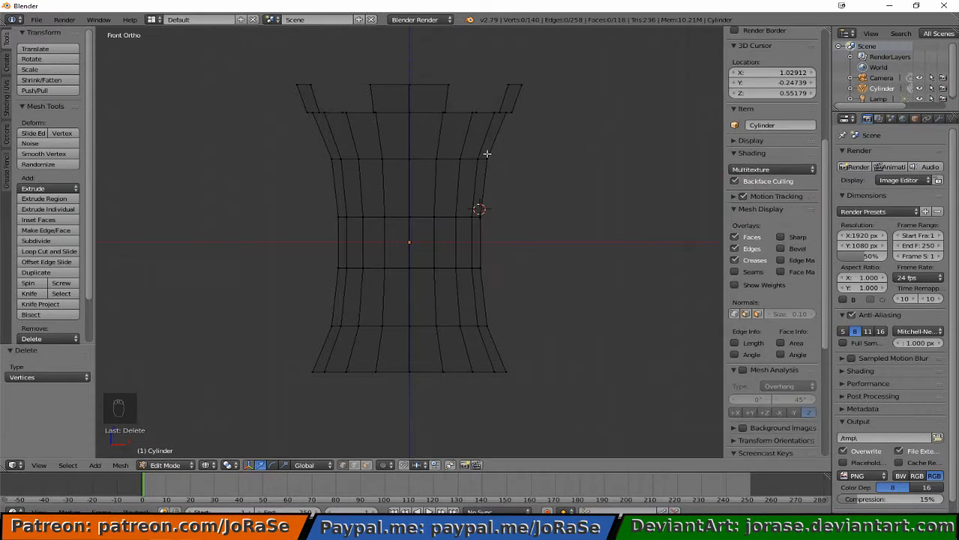
middle_click_drag(501, 143, 503, 170)
key("KP_1")
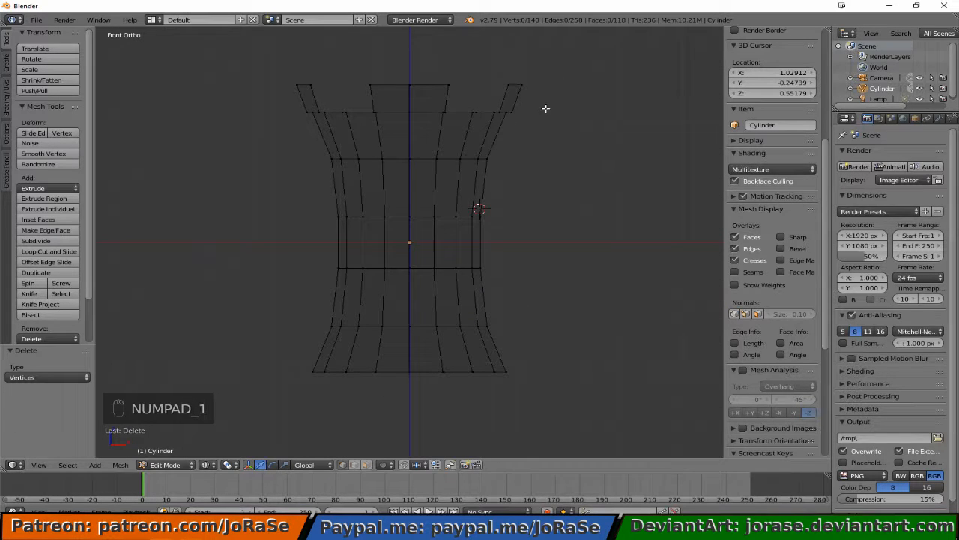
- Extrude the top edges of all four battlement segments inward by scaling them to about 0.80
middle_click_drag(546, 107, 455, 128)
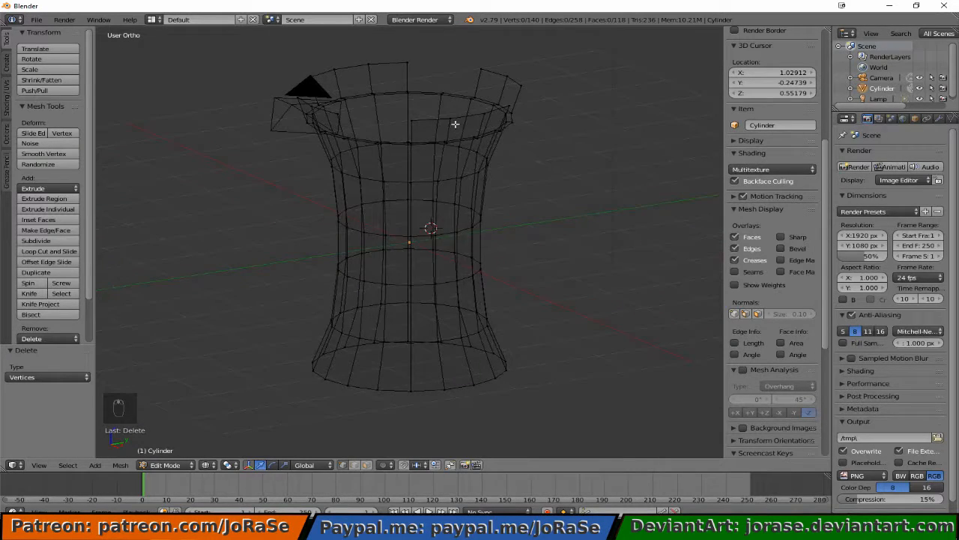
key("z")
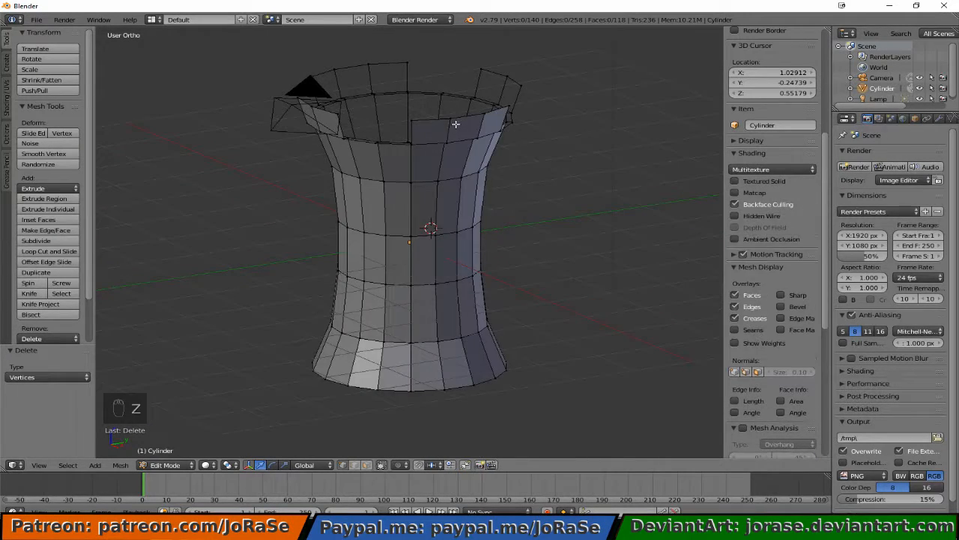
right_click(389, 66, "alt")
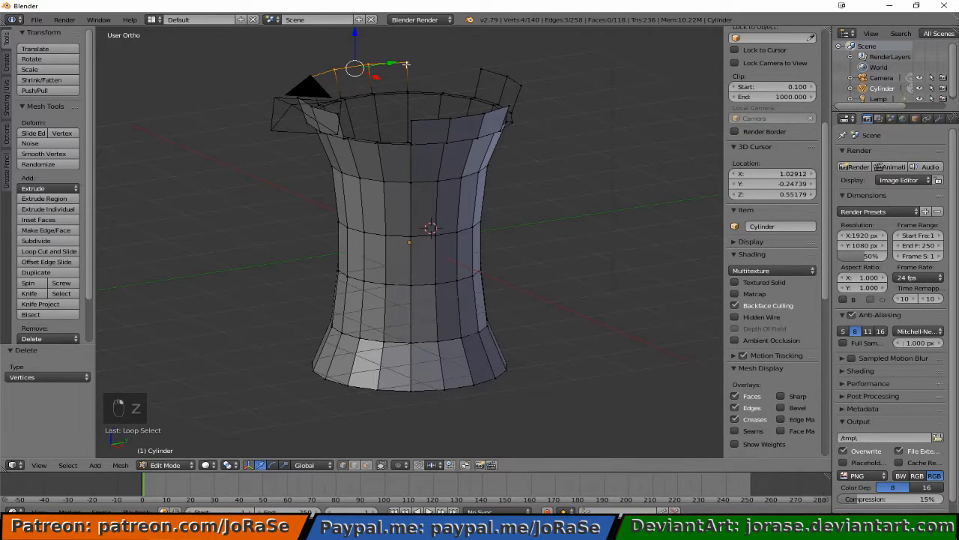
right_click(491, 72, "alt+shift")
right_click(464, 117, "alt+shift")
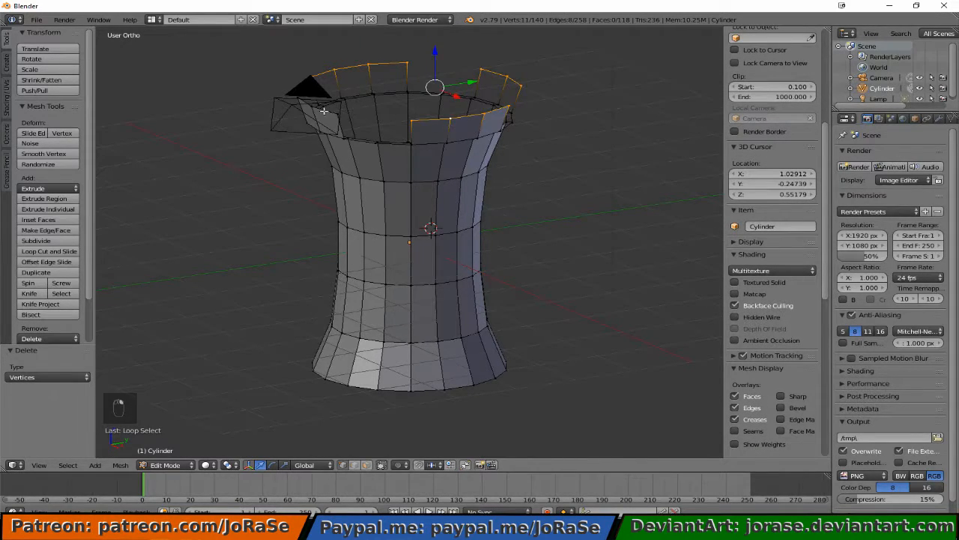
right_click(327, 114, "alt+shift")
middle_click_drag(348, 117, 302, 117)
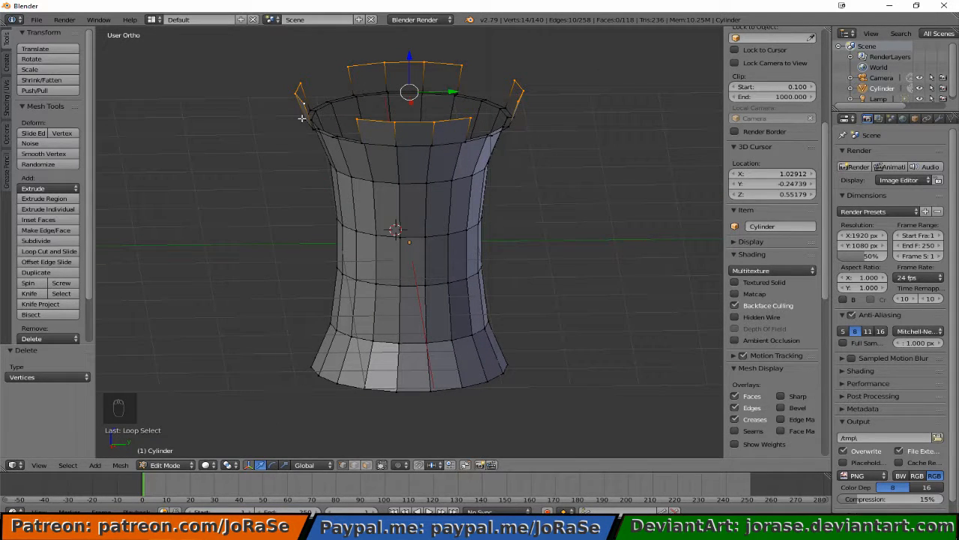
key("e")
key("s")
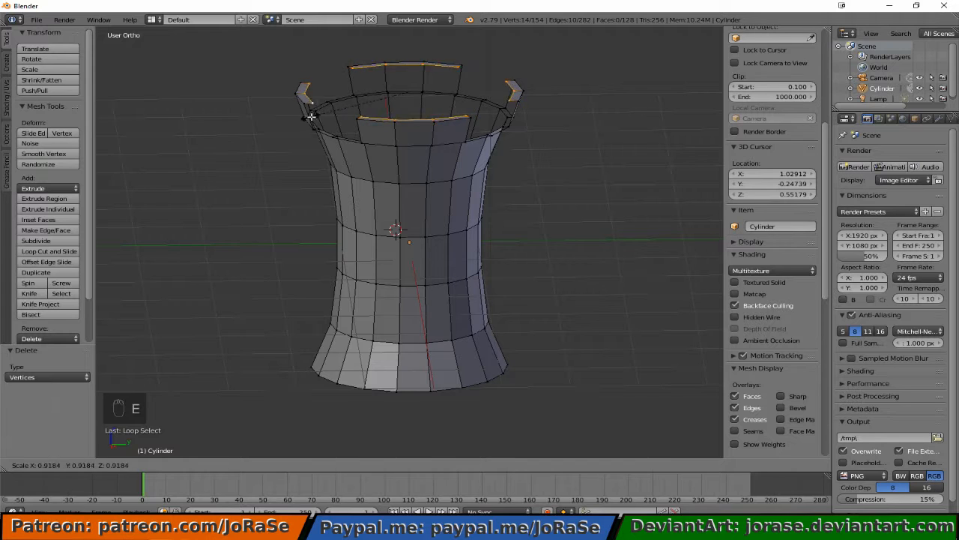
left_click(323, 111)
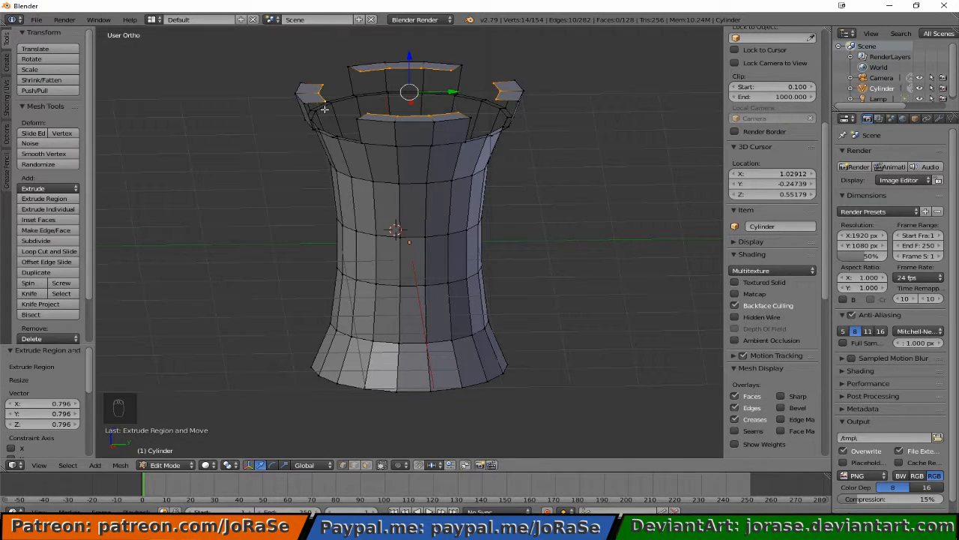
- Extrude the inner top edges of the battlements down about 0.37 along Z to form their inner walls
key("e")
right_click(323, 111)
left_click_drag(407, 64, 411, 78)
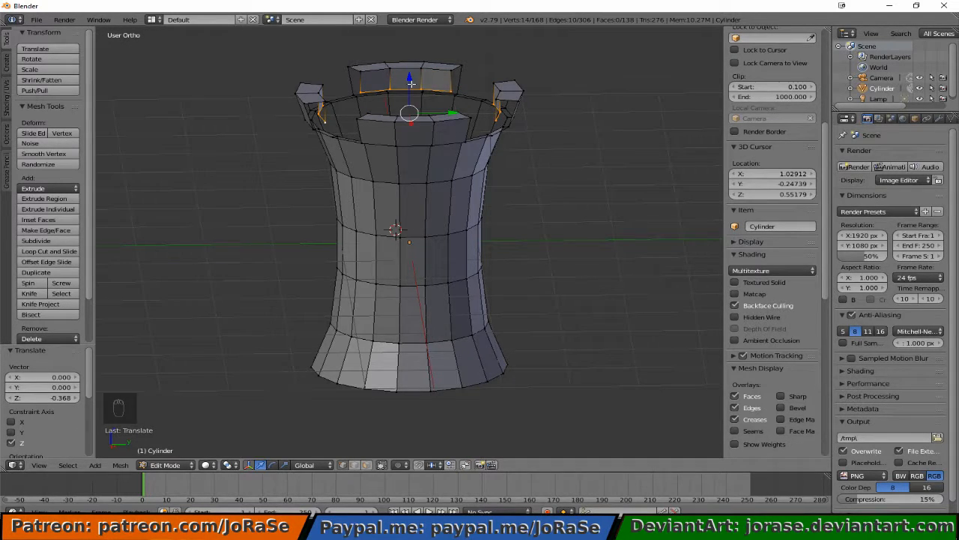
key("a")
middle_click_drag(343, 77, 341, 109)
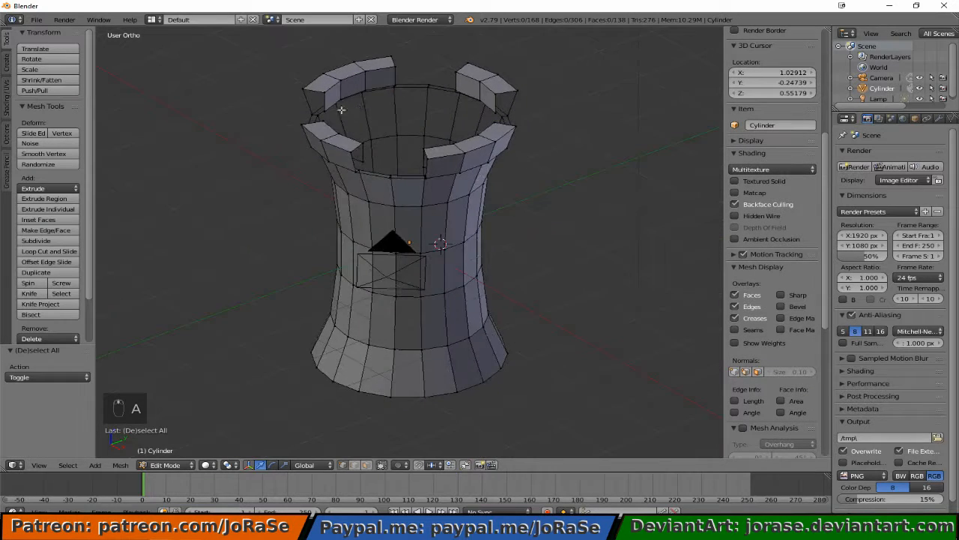
middle_click_drag(262, 104, 324, 134)
scroll(298, 203, "up", 2)
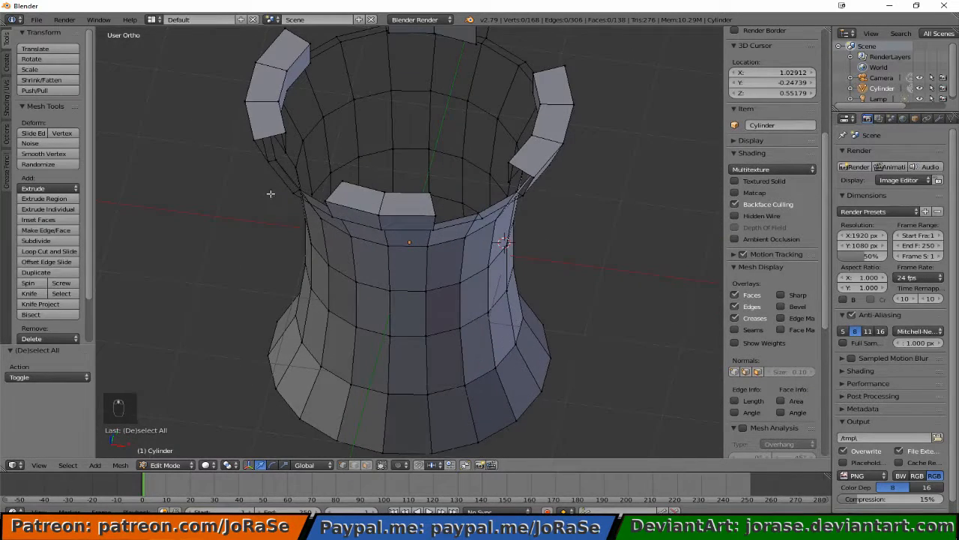
right_click(272, 132, "alt")
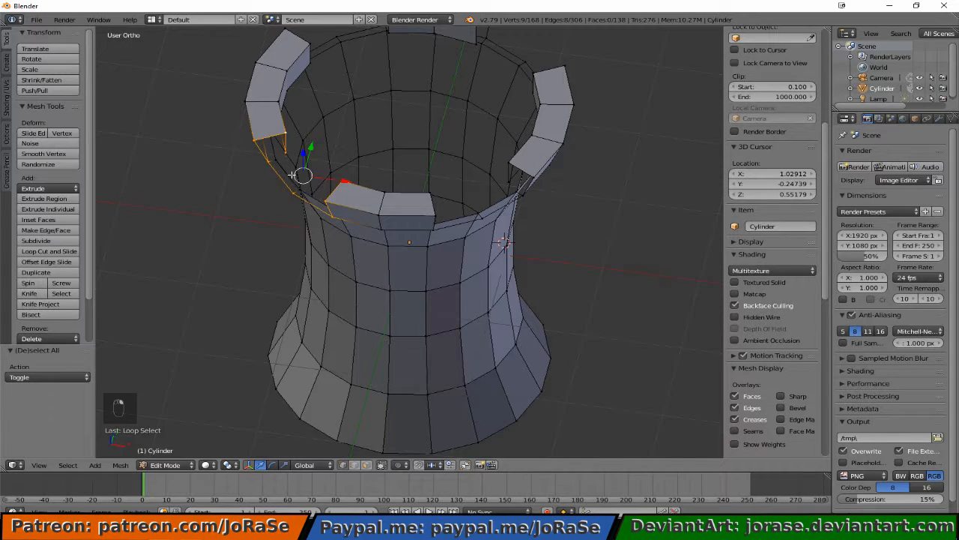
key("a")
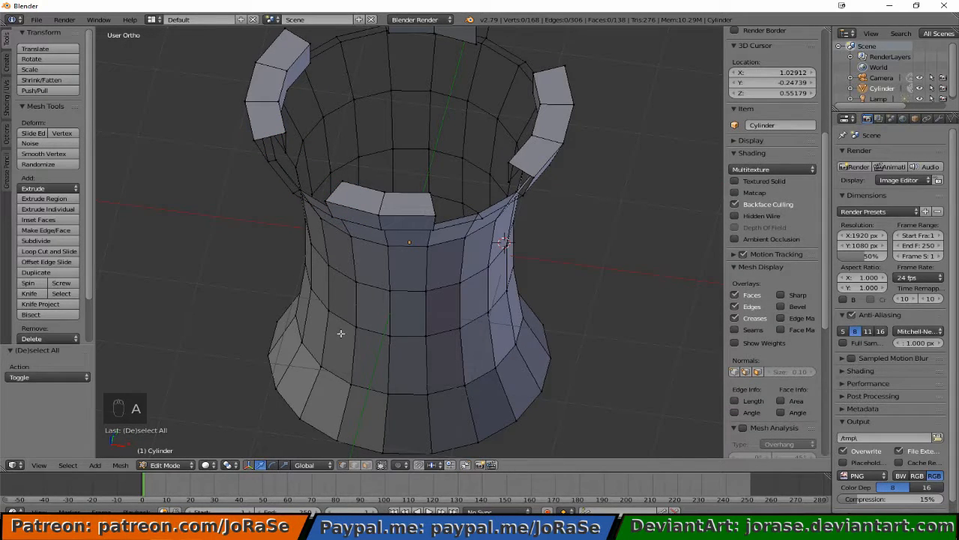
- Try to fill the open end of one battlement with a face built from its four end vertices
middle_click_drag(341, 333, 405, 293)
key("z")
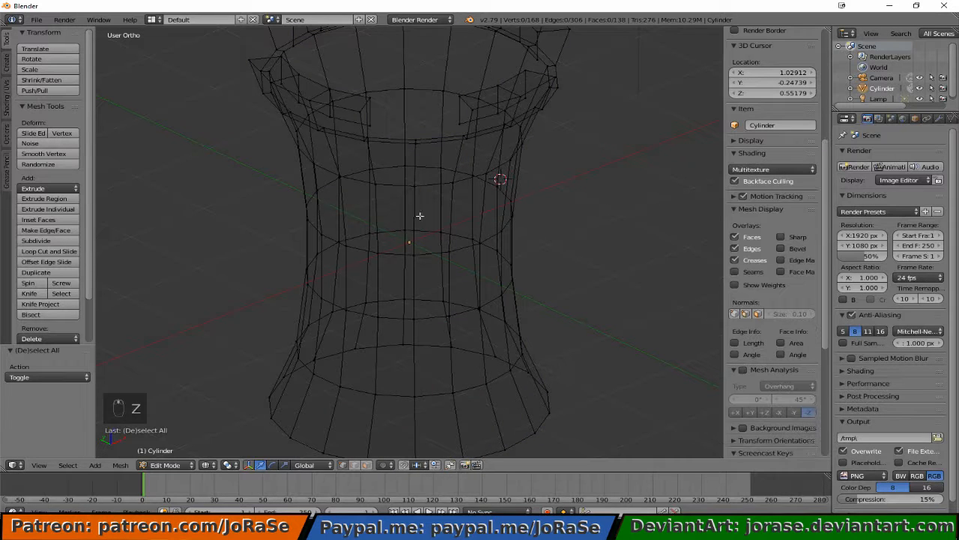
key("b")
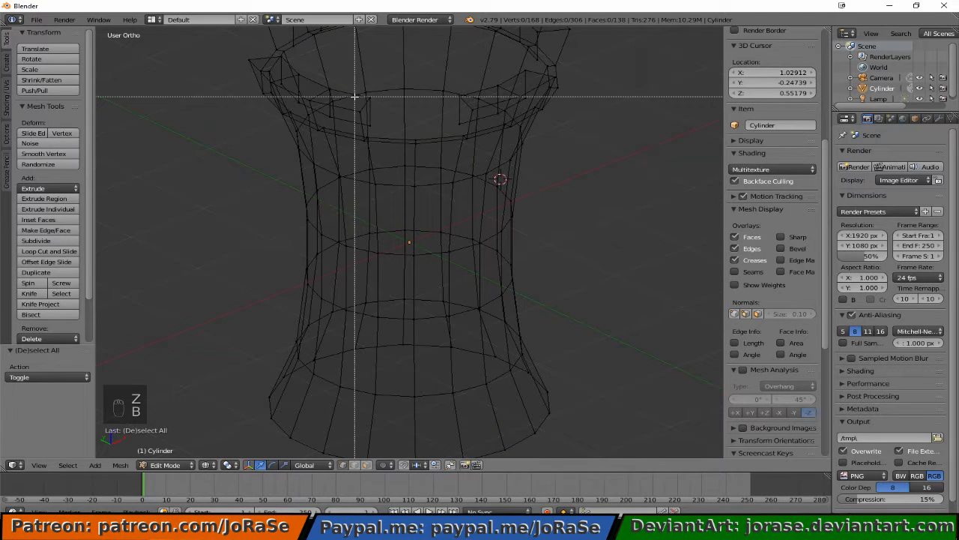
left_click_drag(352, 98, 365, 156)
key("b")
key("b")
key("b")
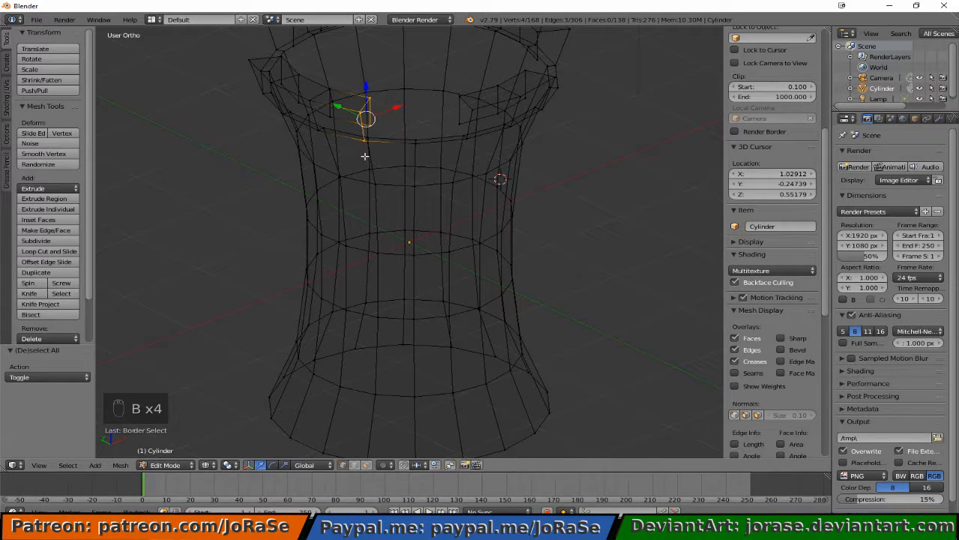
key("f")
key("a")
middle_click_drag(362, 160, 341, 176)
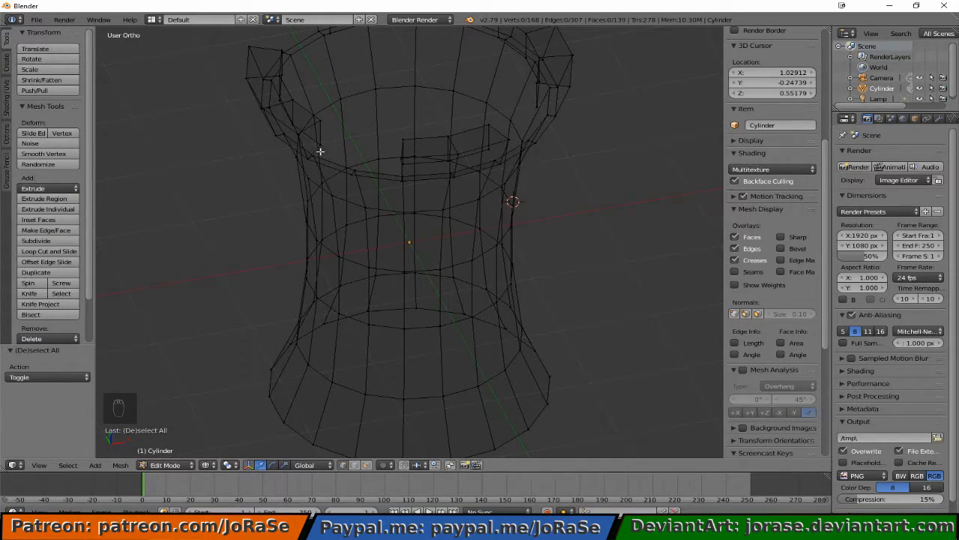
key("ctrl+z")
key("ctrl+z")
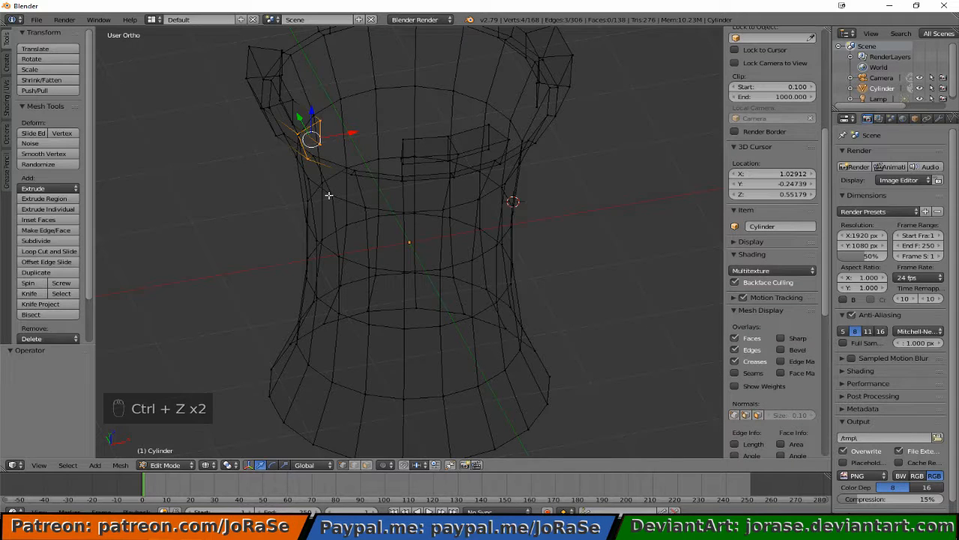
key("a")
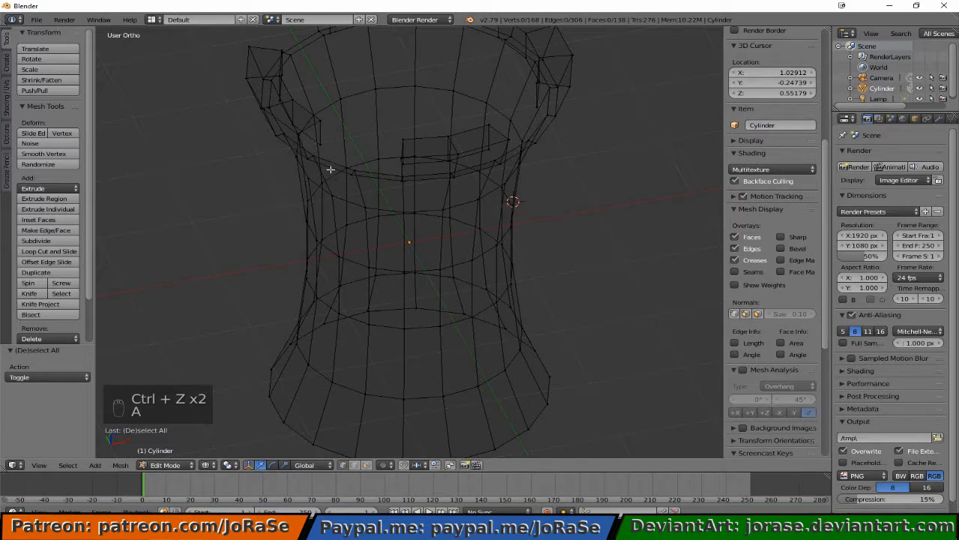
- Select the outer rim edges across two neighbouring gaps, leaving the adjoining battlement ends out of the selection
right_click(330, 169, "alt")
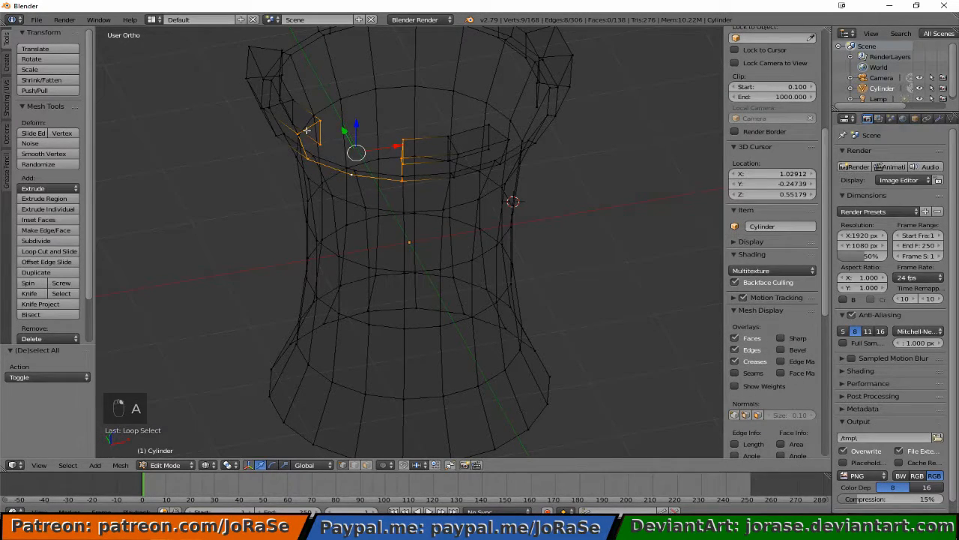
key("b")
middle_click_drag(283, 110, 339, 152)
key("b")
key("b")
key("b")
middle_click_drag(374, 124, 369, 161)
right_click(403, 167, "alt")
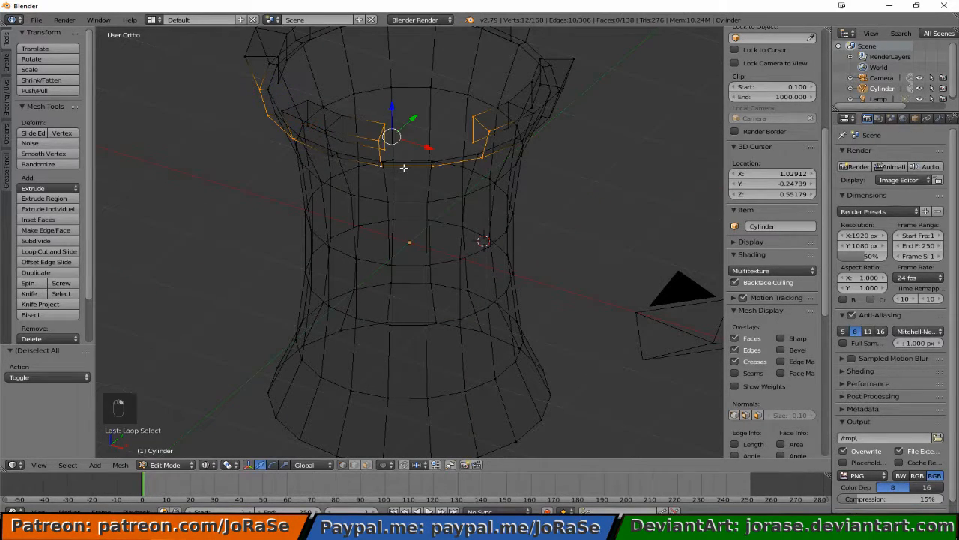
key("b")
middle_click_drag(349, 101, 407, 154)
key("b")
middle_click_drag(466, 88, 496, 152)
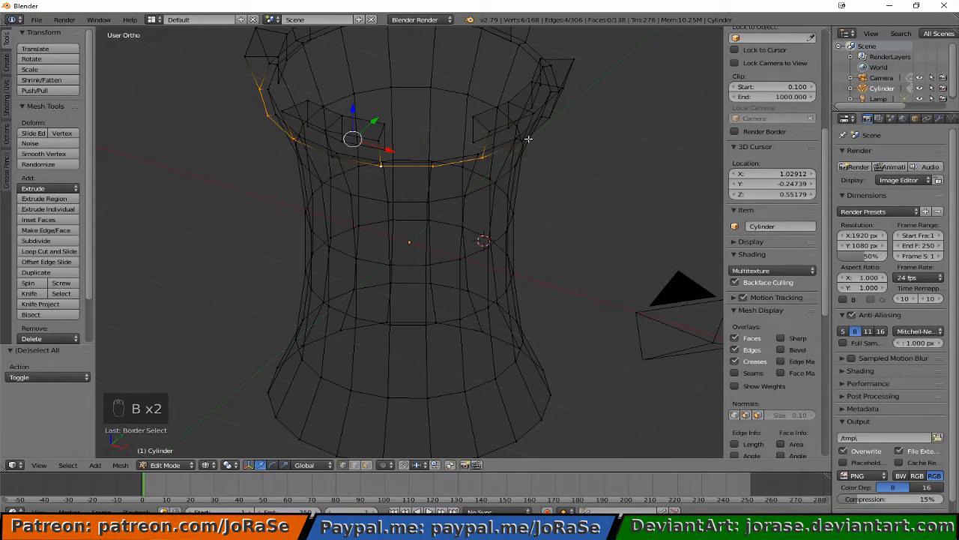
- Add the outer rim edges of the remaining two gaps to the selection, excluding the battlement ends beside them
middle_click_drag(559, 134, 398, 133)
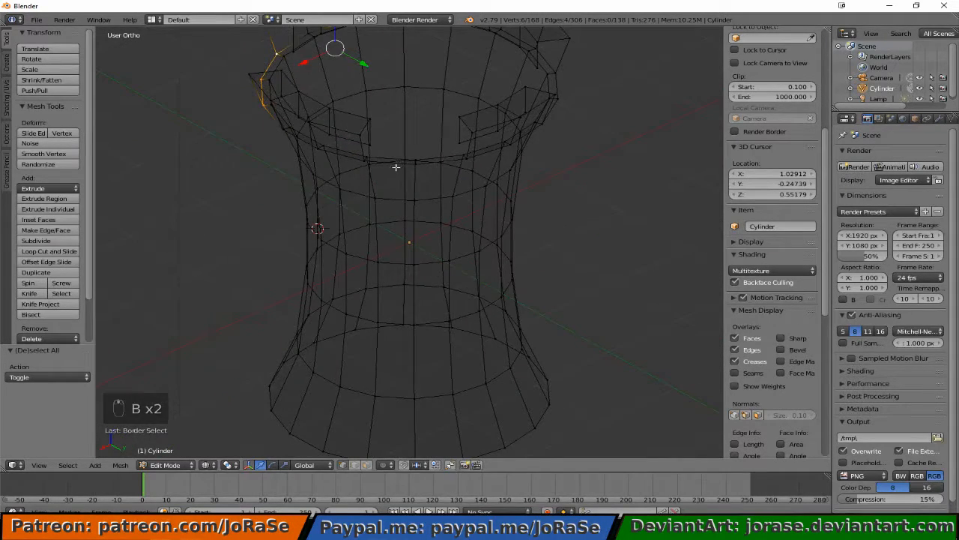
right_click(396, 166, "alt+shift")
key("b")
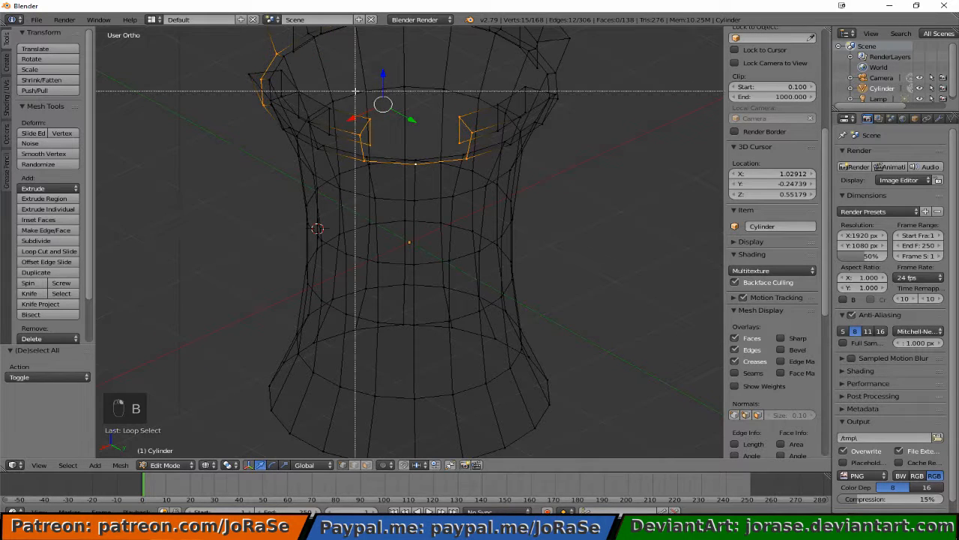
middle_click_drag(355, 92, 400, 155)
key("b")
middle_click_drag(445, 105, 397, 163)
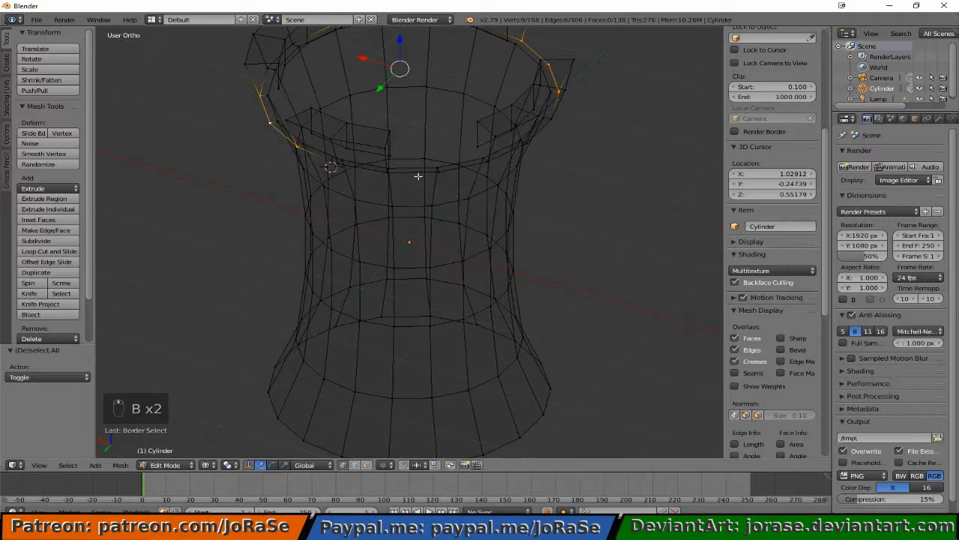
right_click(418, 176, "alt+shift")
key("b")
middle_click_drag(370, 115, 401, 149)
key("b")
middle_click_drag(457, 109, 508, 152)
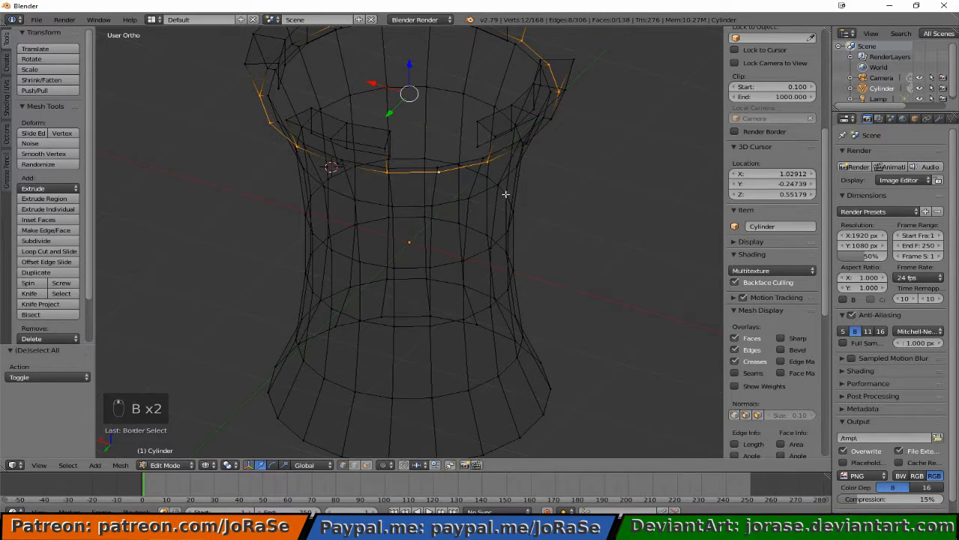
- Extrude the selected rim edges of all four gaps up about 0.097 along Z
middle_click_drag(506, 194, 490, 165)
key("e")
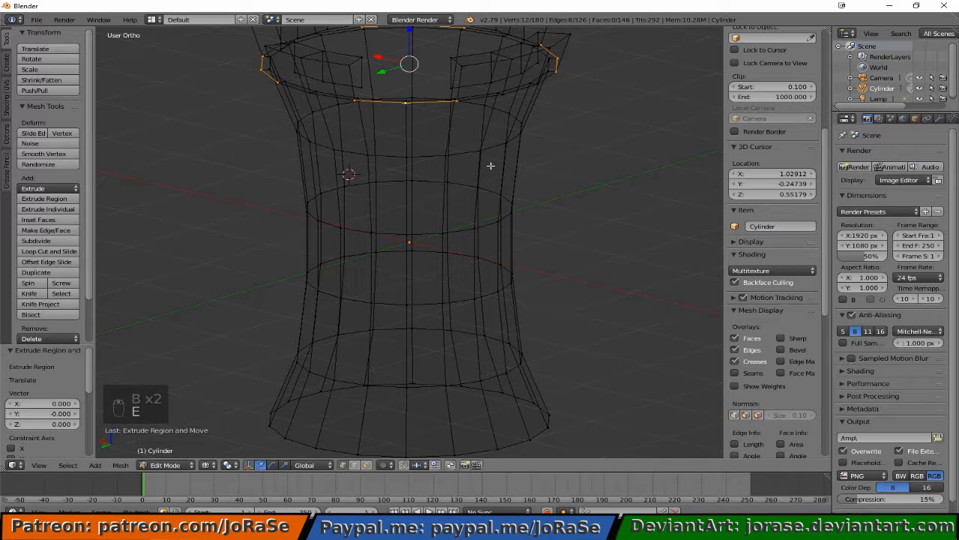
key("KP_3")
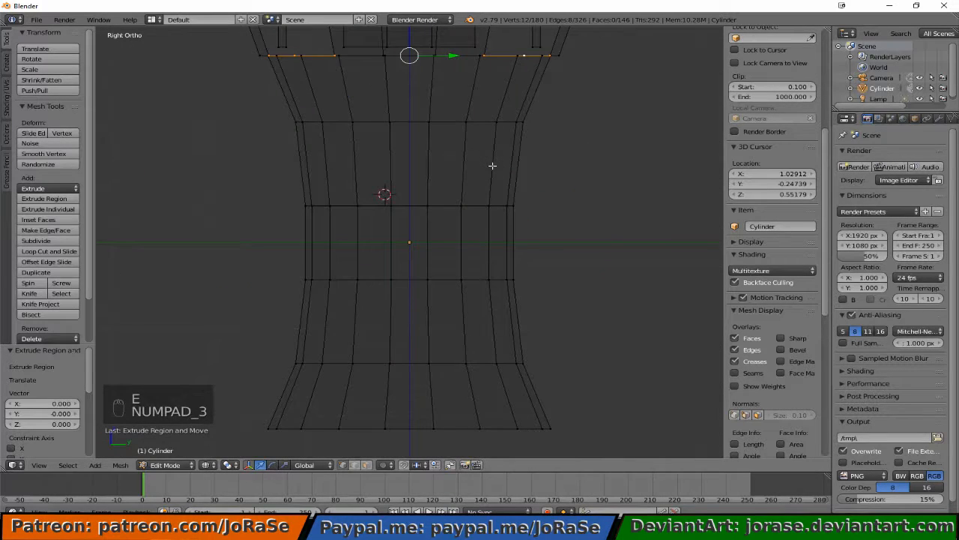
scroll(441, 163, "up", 13, "shift")
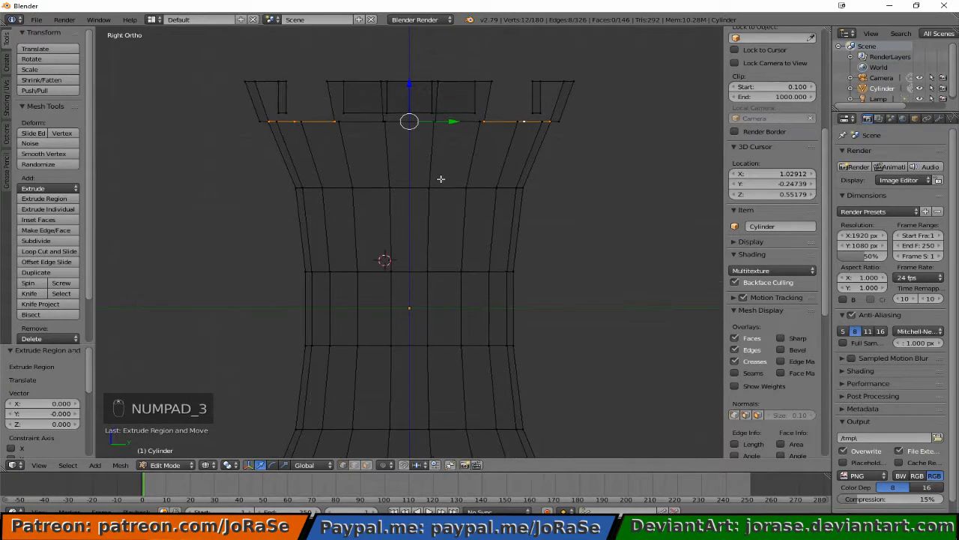
key("g")
key("z")
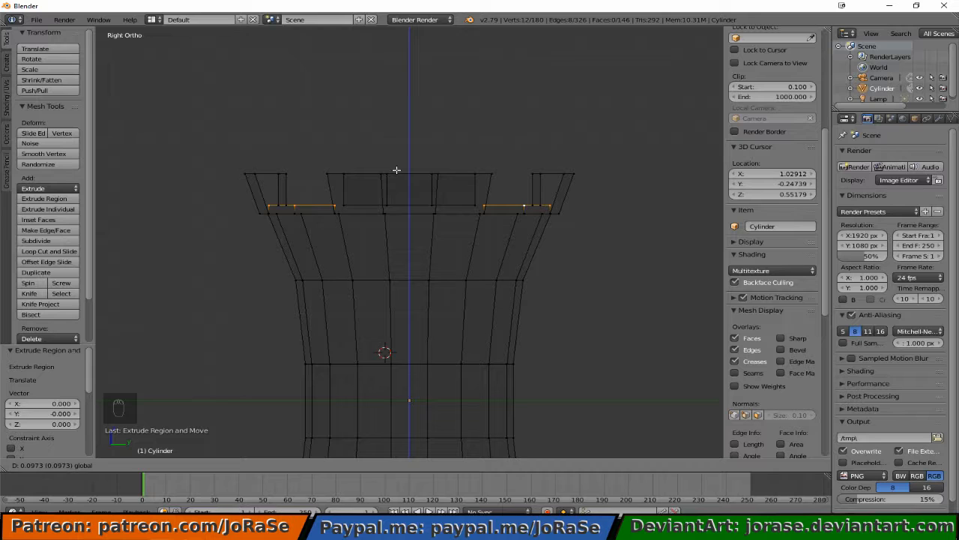
left_click(397, 170)
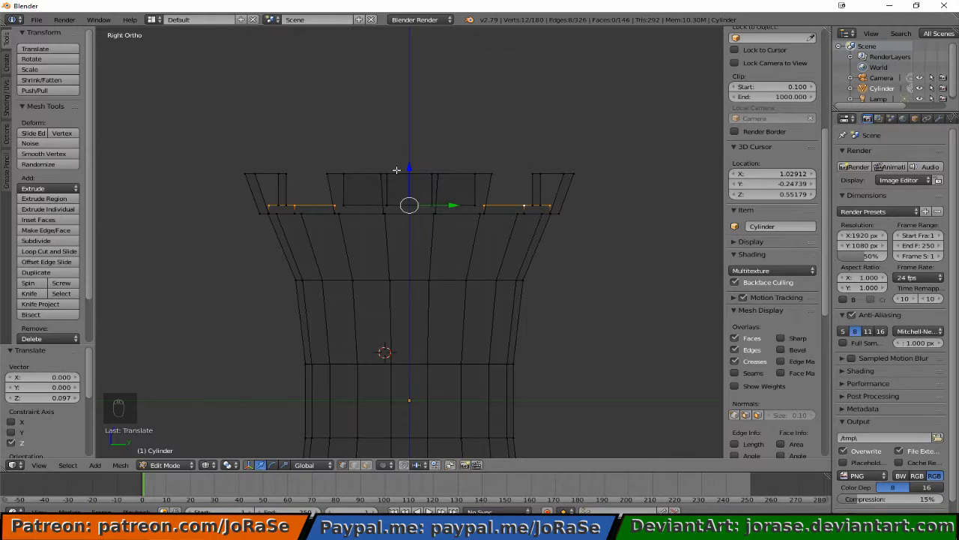
mouse_move(476, 127)
middle_mouse_down()
mouse_move(450, 130)
mouse_move(369, 173)
middle_mouse_up()
key("a")
key("z")
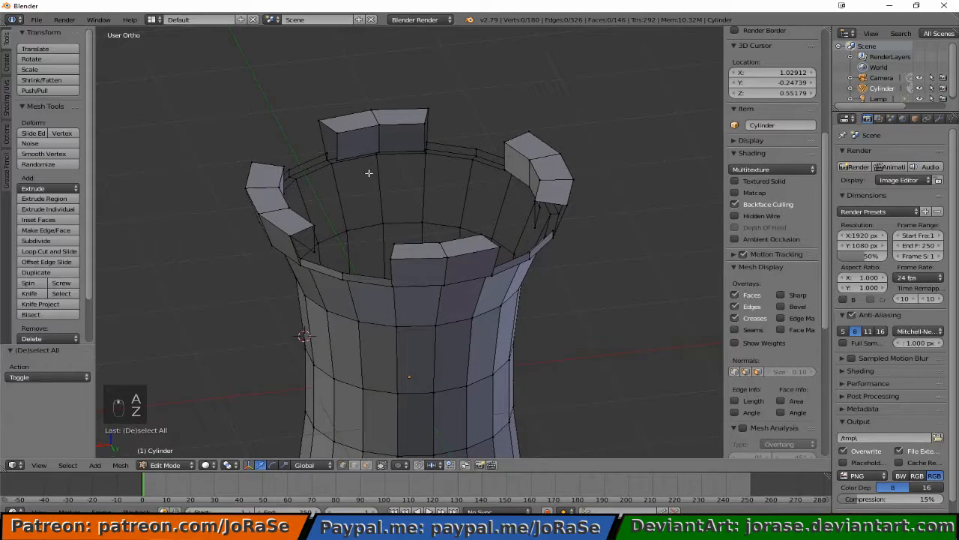
- Close one open battlement end with a triangle beside the raised gap edge and a four-sided end face
middle_click_drag(284, 230, 273, 224)
key("b")
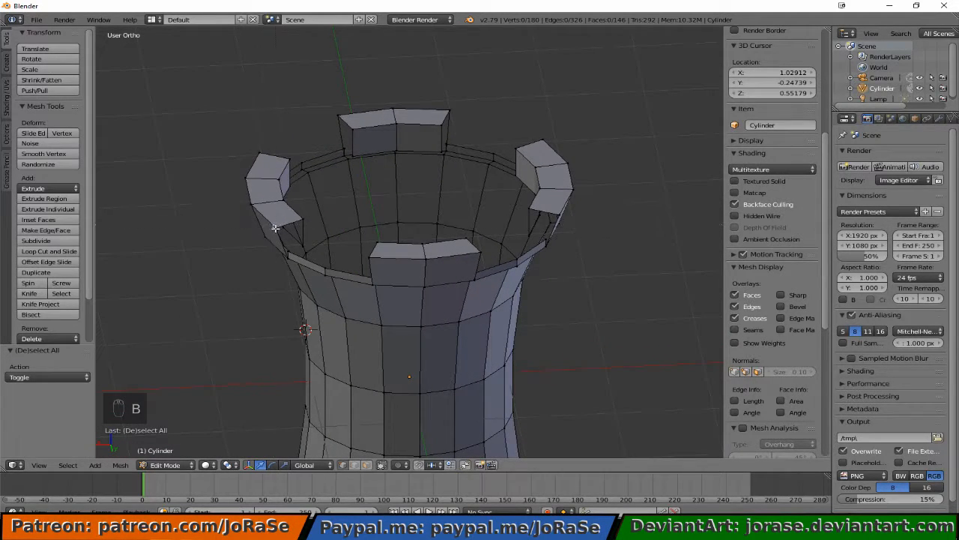
left_click_drag(271, 222, 293, 259)
key("b")
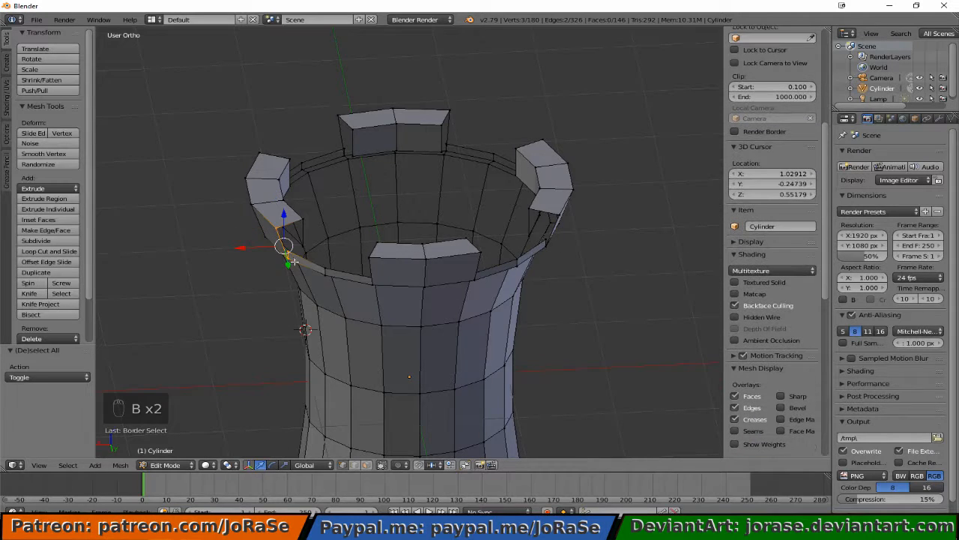
middle_click_drag(293, 259, 272, 259)
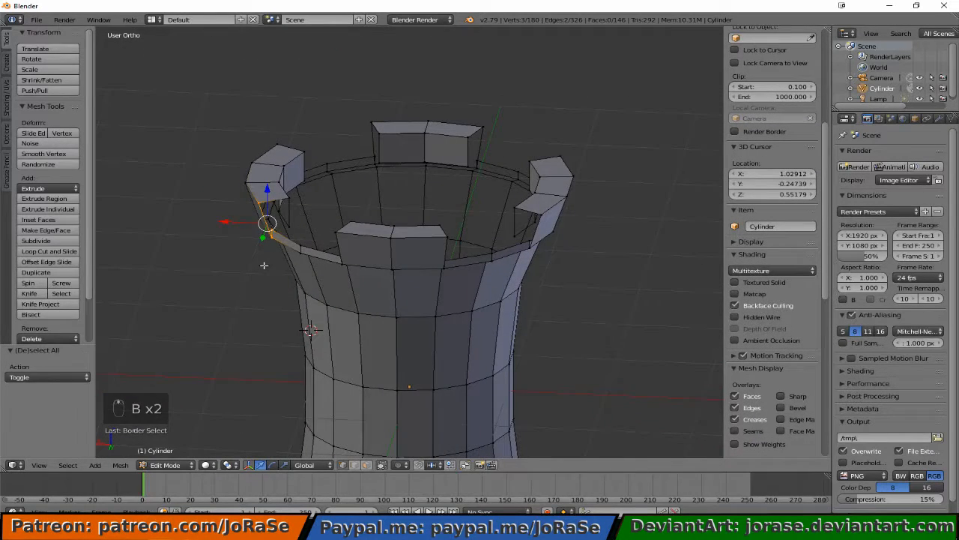
key("f")
key("a")
key("b")
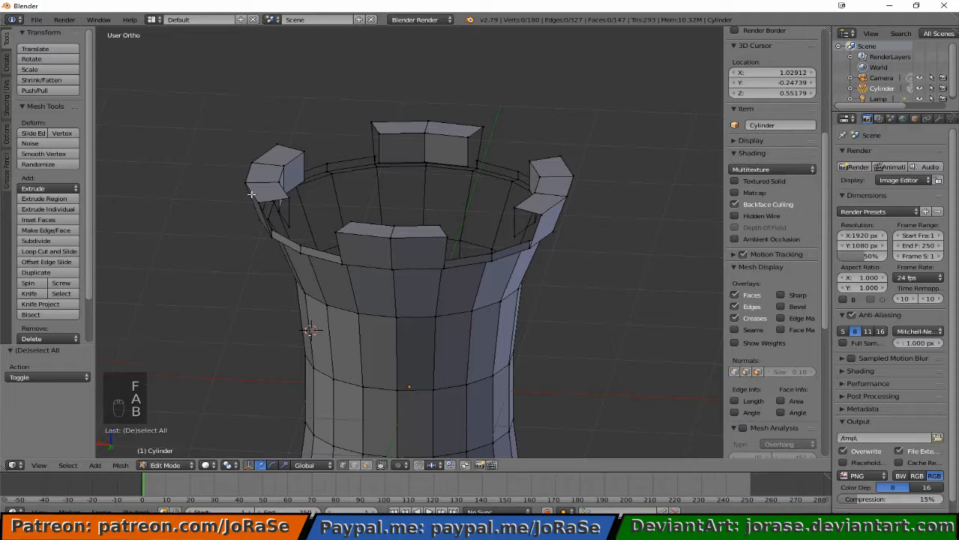
mouse_move(250, 193)
left_mouse_down()
mouse_move(289, 217)
mouse_move(275, 233)
left_mouse_up()
key("b")
key("b")
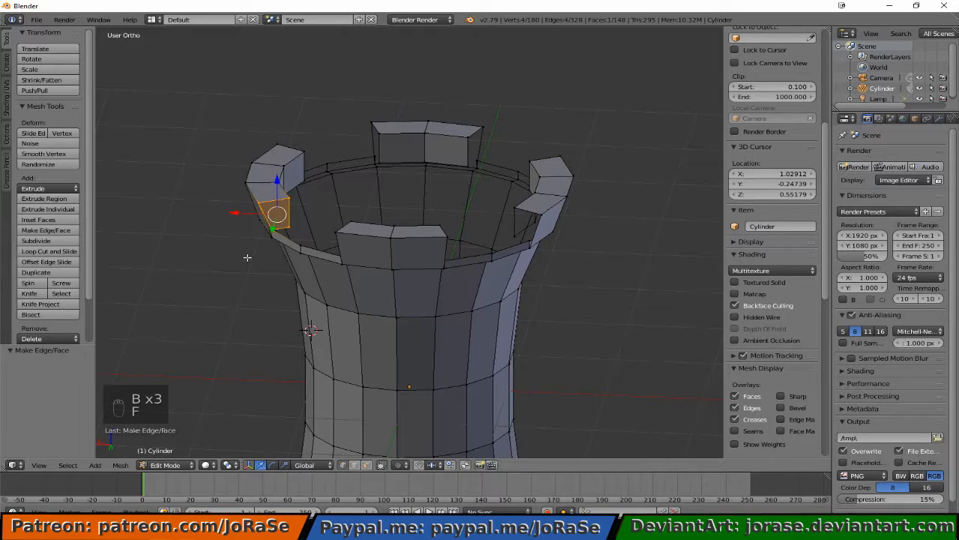
key("f")
key("a")
- Close a second battlement end beside another gap by filling a triangle at the rim and a quad above it
middle_click_drag(215, 229, 489, 237)
key("b")
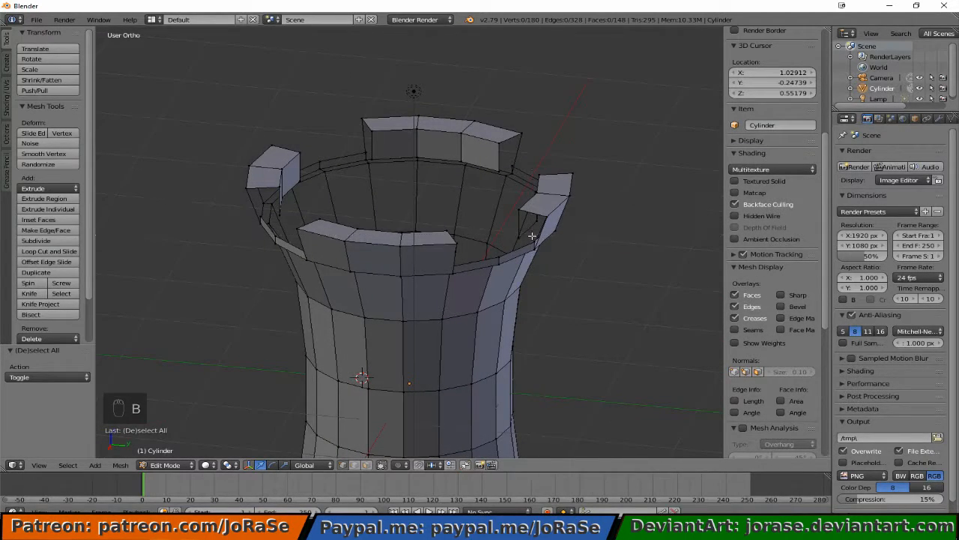
left_click_drag(533, 256, 533, 257)
key("b")
mouse_move(542, 210)
left_mouse_down()
mouse_move(552, 219)
mouse_move(509, 231)
mouse_move(522, 244)
mouse_move(552, 225)
left_mouse_up()
key("f")
key("a")
key("b")
key("b")
key("b")
left_click(531, 237)
key("f")
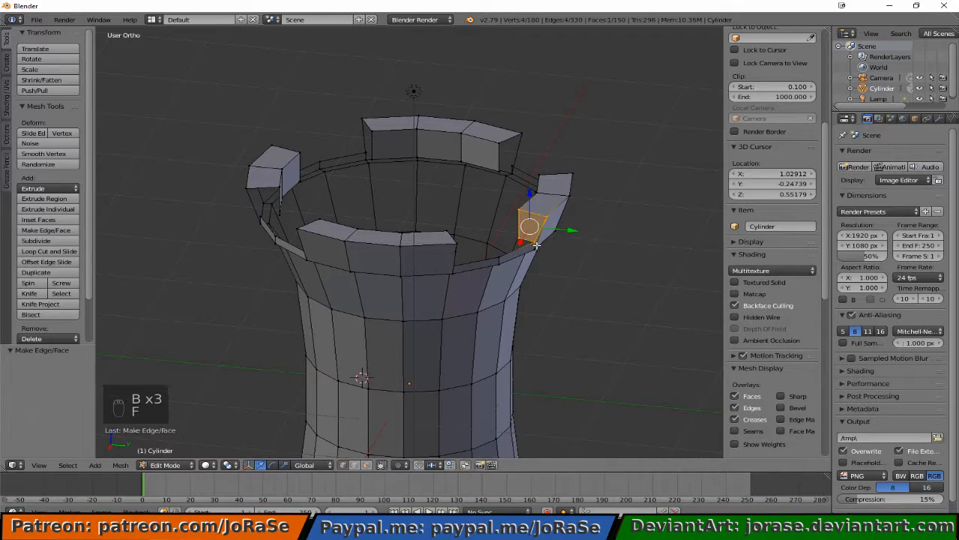
key("a")
- Close a third battlement end facing the front gap with a small rim triangle and a four-vertex face
middle_click_drag(445, 267, 380, 264)
key("b")
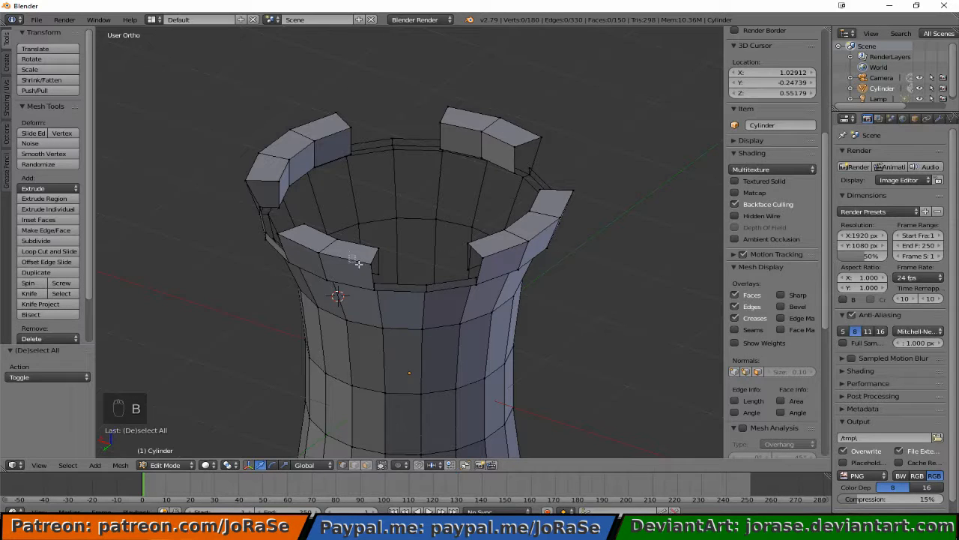
left_click_drag(349, 255, 384, 294)
key("b")
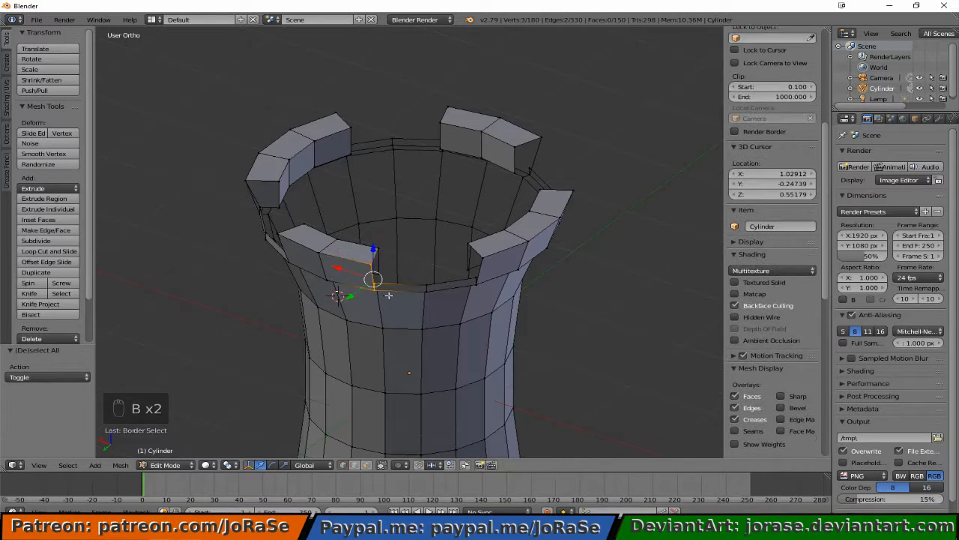
key("f")
key("b")
middle_click_drag(381, 298, 381, 300)
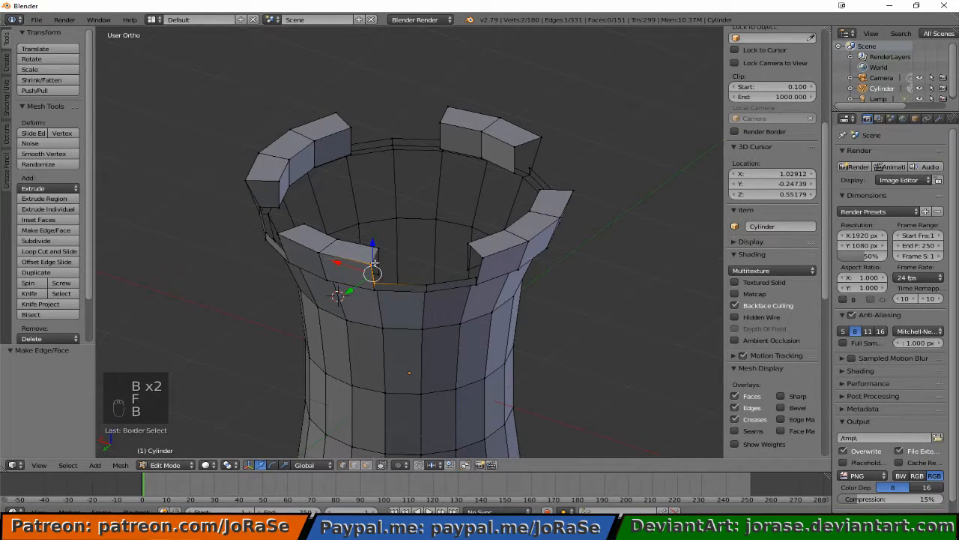
key("b")
left_click_drag(373, 244, 389, 282)
middle_click_drag(396, 281, 354, 274)
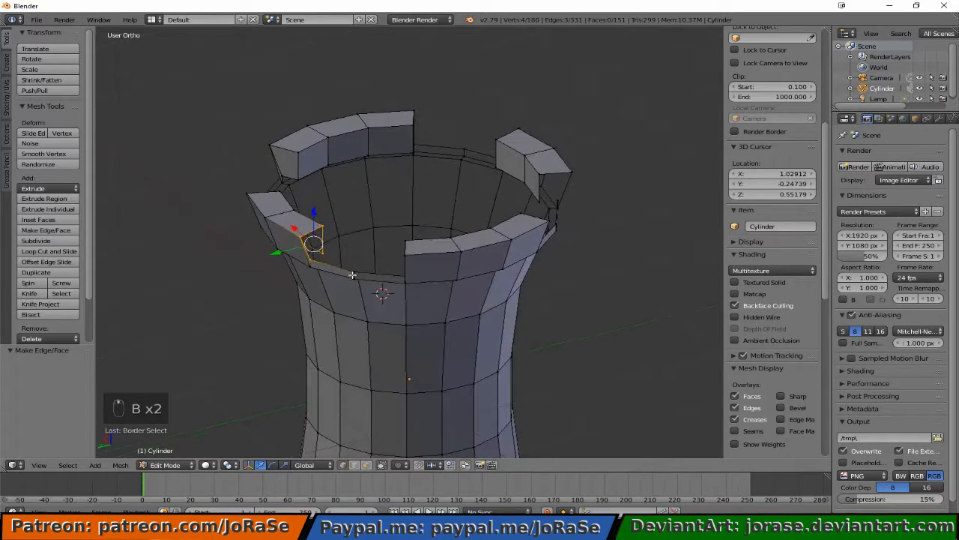
key("f")
key("a")
- Try to close a fourth open battlement end with a filled face
middle_click_drag(383, 246, 445, 260)
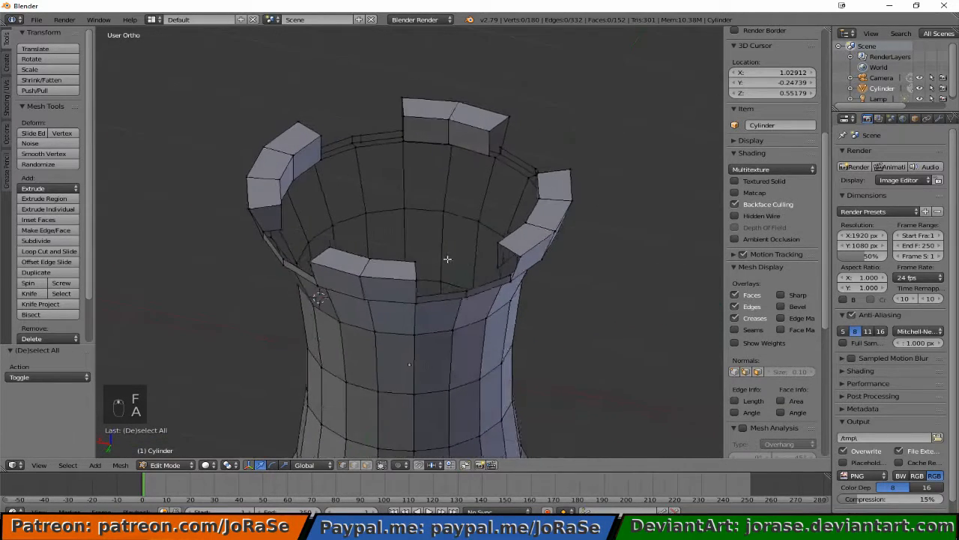
key("b")
left_click_drag(486, 240, 522, 279)
key("b")
key("b")
key("f")
key("b")
right_click(481, 242)
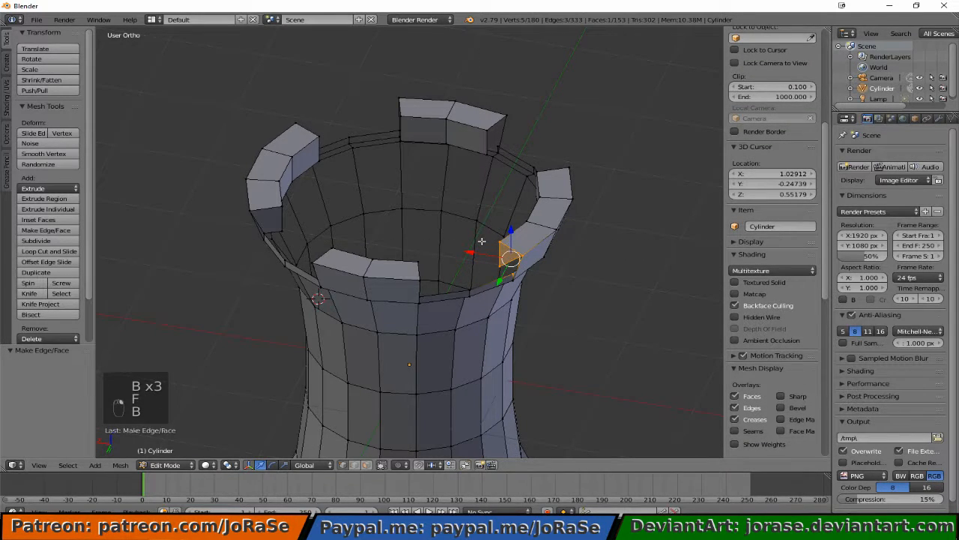
key("ctrl+z")
key("ctrl+z")
key("ctrl+z")
key("ctrl+z")
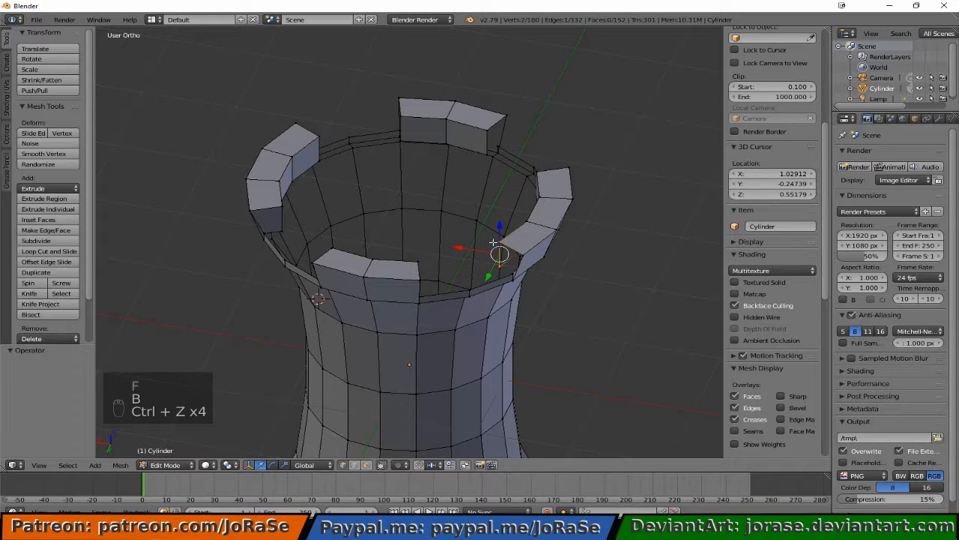
key("a")
- Close the open battlement end facing the gap with a three-vertex rim triangle and a four-vertex end face
middle_click_drag(525, 278, 588, 241)
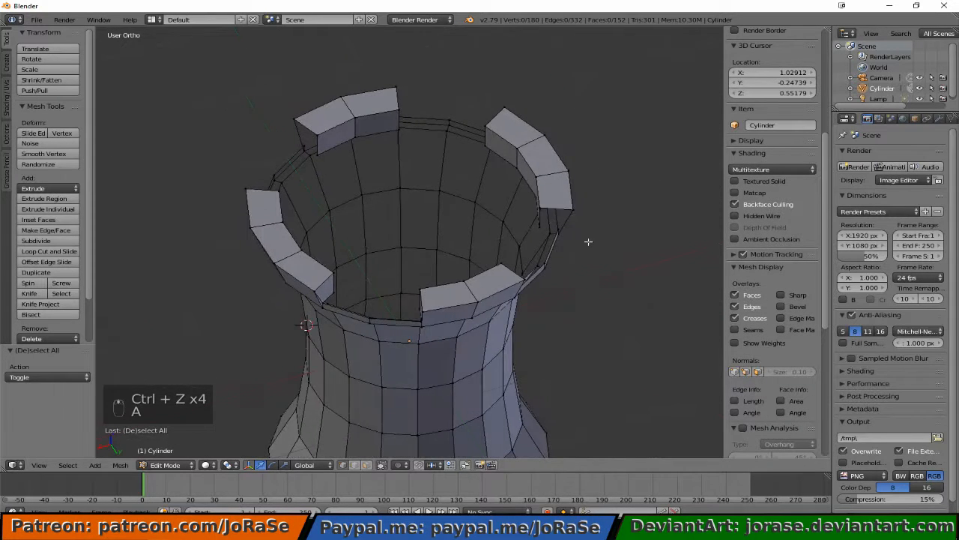
key("b")
left_click_drag(552, 203, 581, 245)
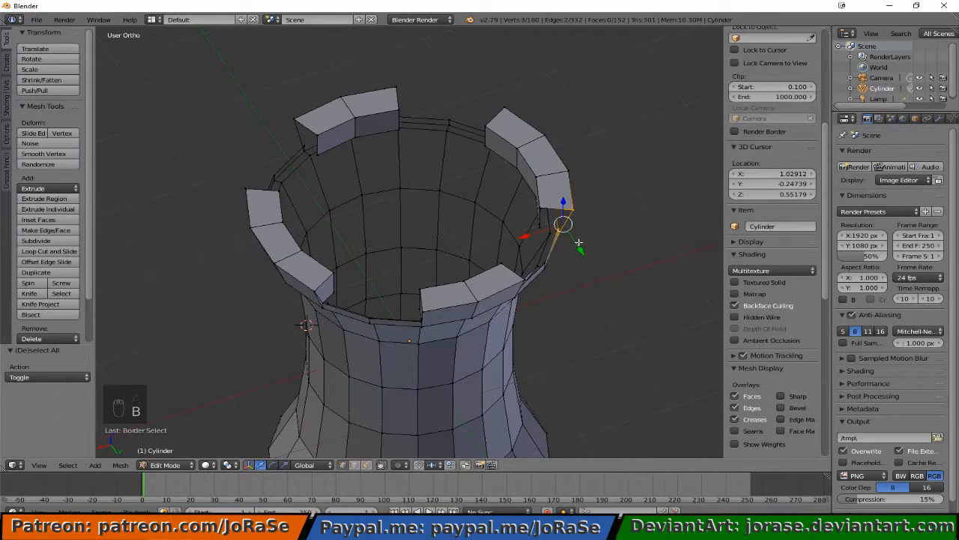
key("f")
key("b")
middle_click_drag(543, 233, 574, 252)
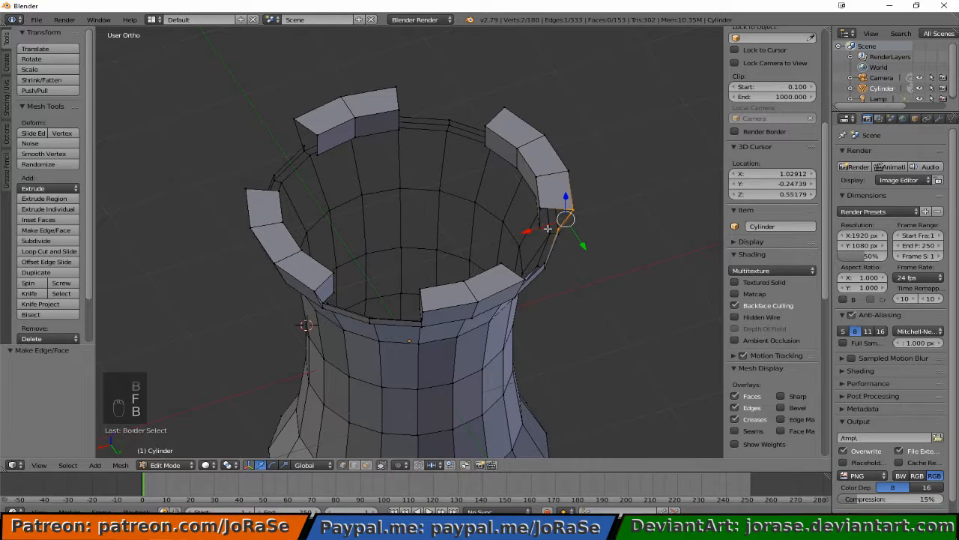
key("b")
key("b")
left_click_drag(562, 206, 545, 212)
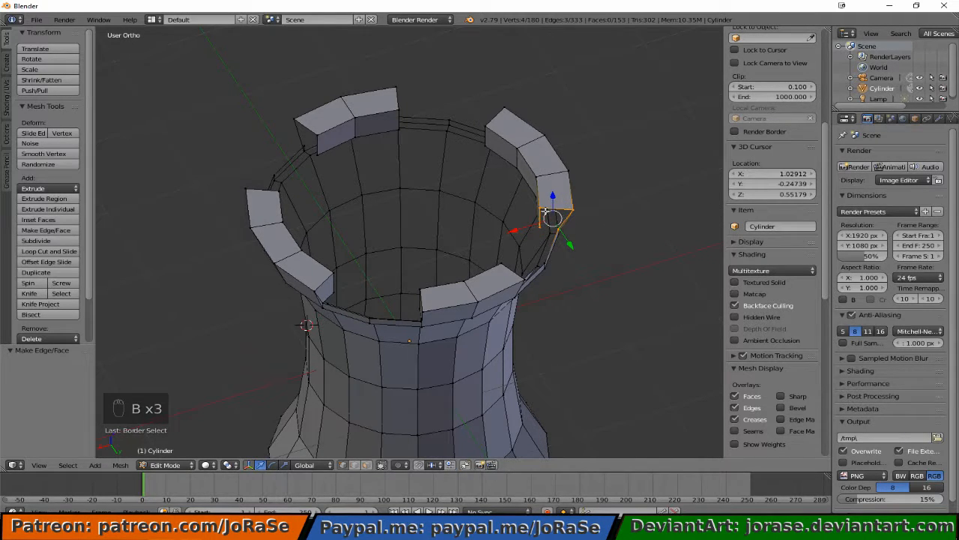
key("f")
key("a")
- Try to fill a face from four rim vertices at the next open battlement end, and undo it
middle_click_drag(559, 215, 310, 223)
middle_click_drag(354, 301, 318, 284)
key("b")
left_click_drag(279, 257, 305, 294)
key("b")
key("f")
key("b")
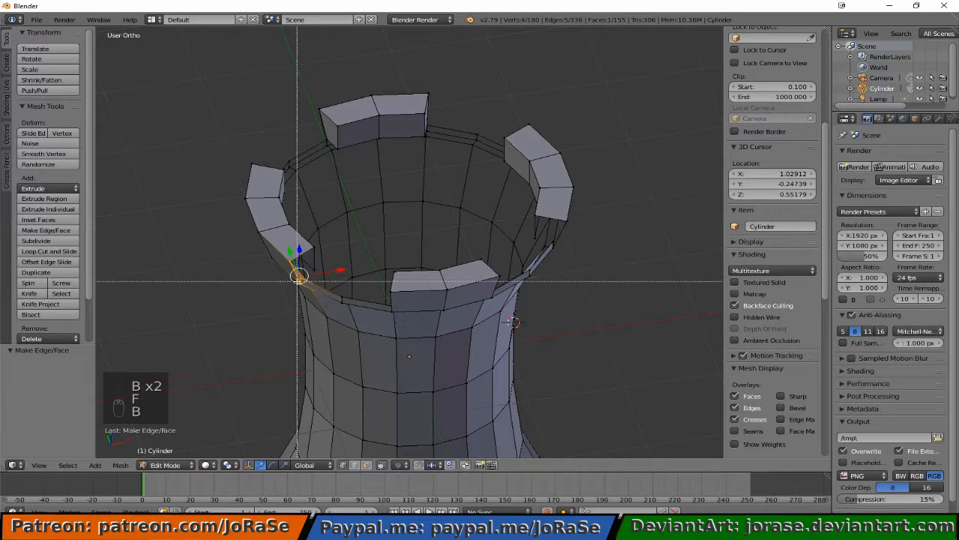
key("ctrl+z")
- Close that battlement end with a triangle from three rim vertices and a four-sided face above it, using wireframe display
middle_click_drag(296, 287, 260, 286)
key("b")
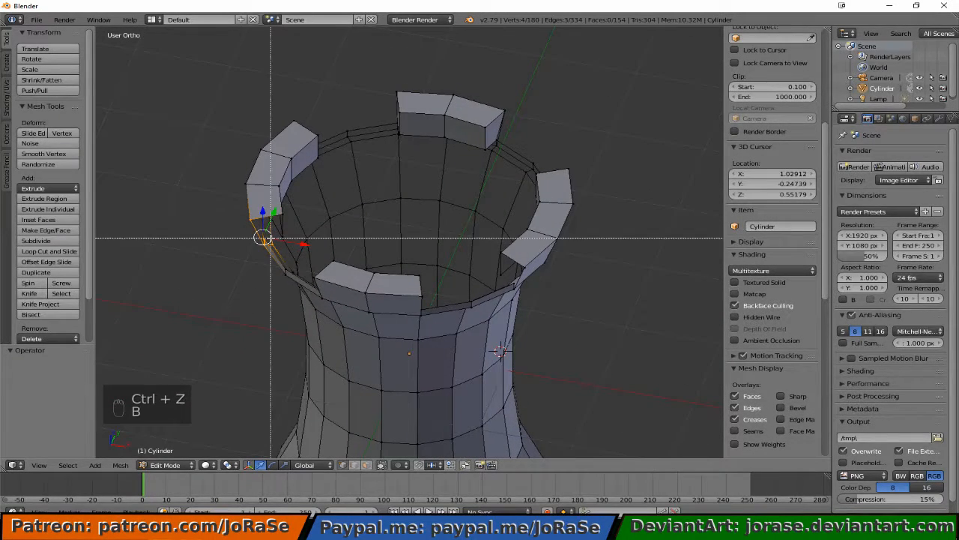
middle_click_drag(272, 238, 295, 257)
key("f")
key("z")
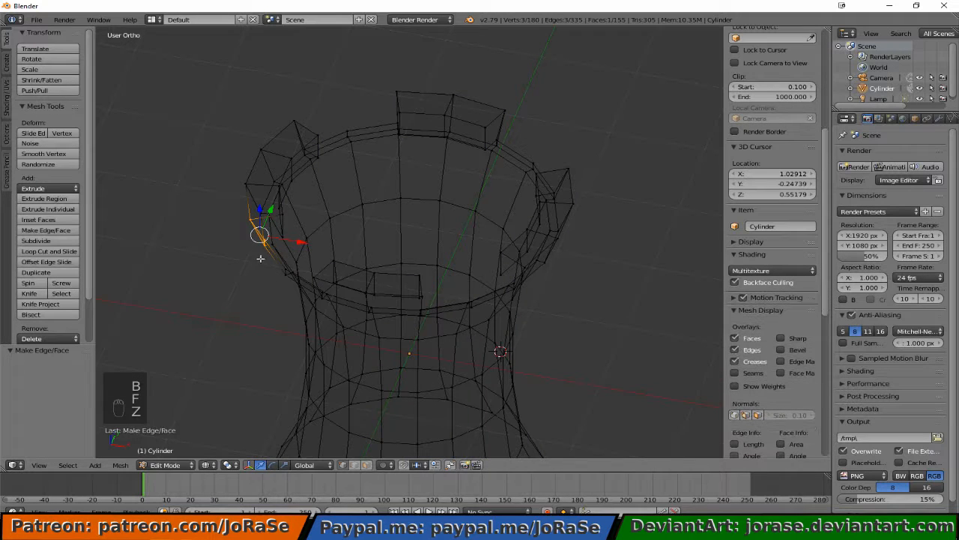
key("b")
middle_click_drag(251, 268, 276, 213)
key("b")
left_click_drag(275, 212, 285, 242)
key("b")
key("f")
key("a")
- In wireframe display, close the next open battlement end by filling a small rim triangle and a four-vertex face
middle_click_drag(265, 272, 474, 270)
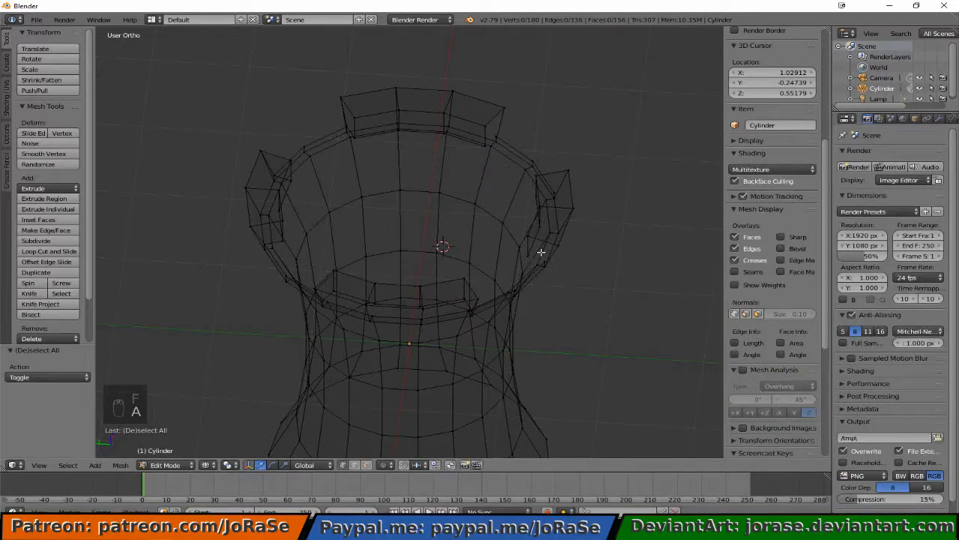
key("b")
left_click_drag(542, 249, 565, 276)
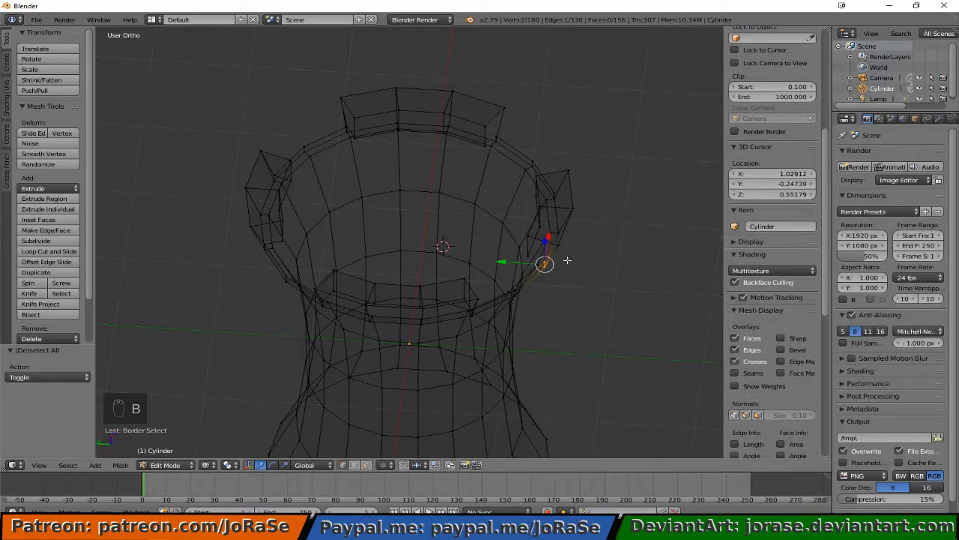
key("b")
left_click_drag(553, 235, 564, 254)
key("f")
key("b")
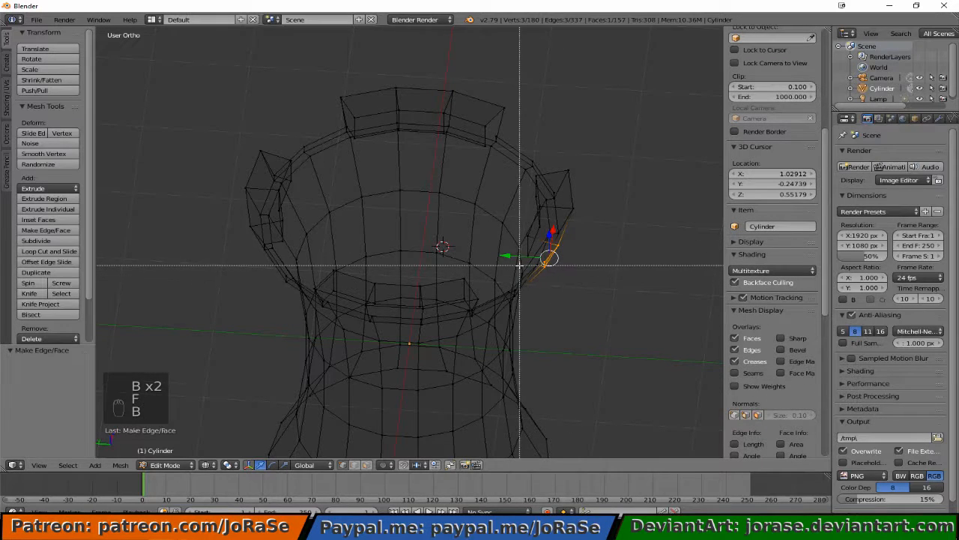
middle_click_drag(520, 265, 560, 278)
key("b")
right_click(526, 237)
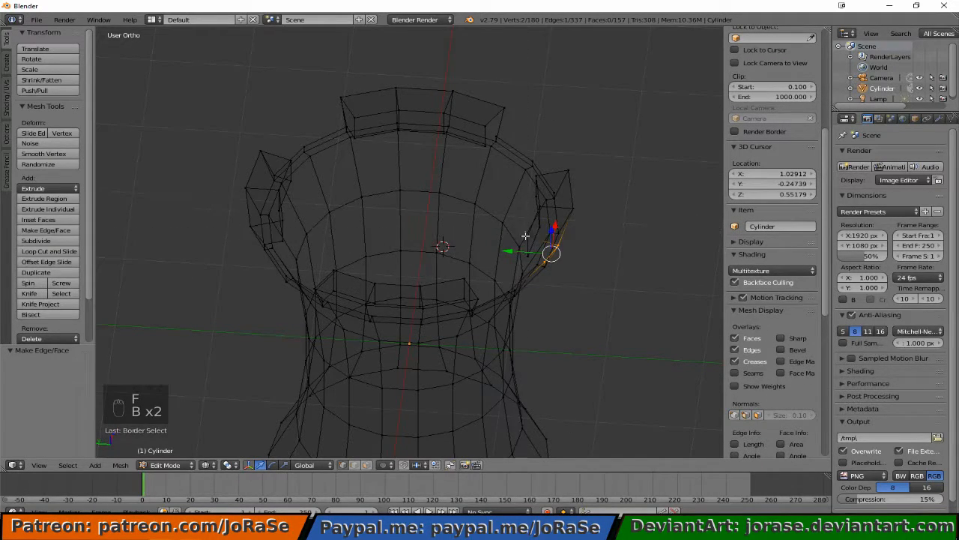
left_click_drag(528, 266, 530, 267)
key("f")
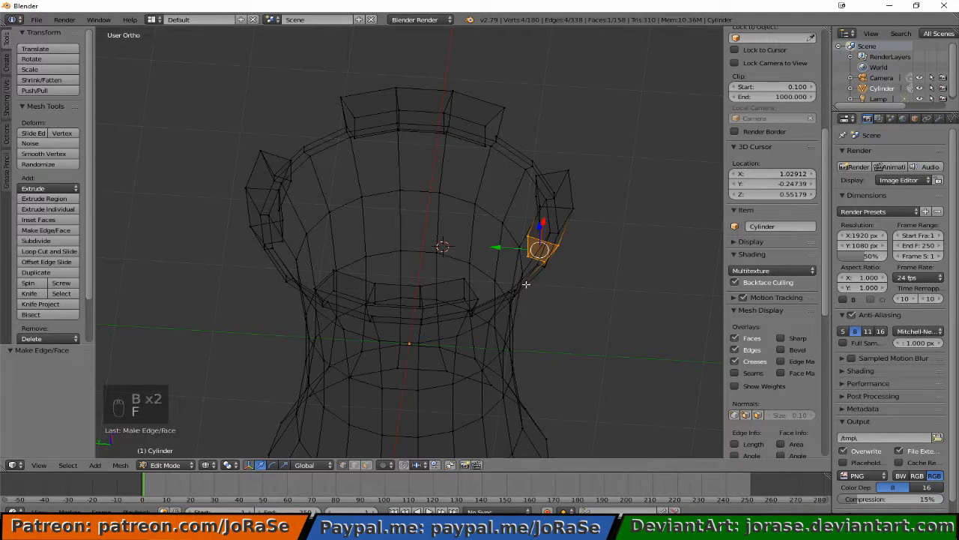
key("a")
- Return to solid display and close another open battlement end with a rim triangle and a four-vertex face
middle_click_drag(569, 306, 416, 306)
middle_click_drag(364, 310, 353, 306)
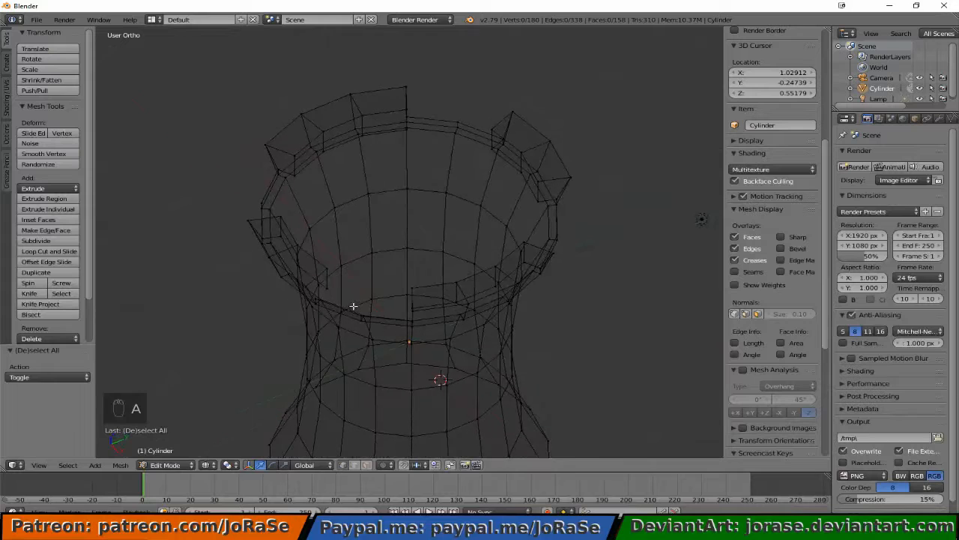
key("z")
key("b")
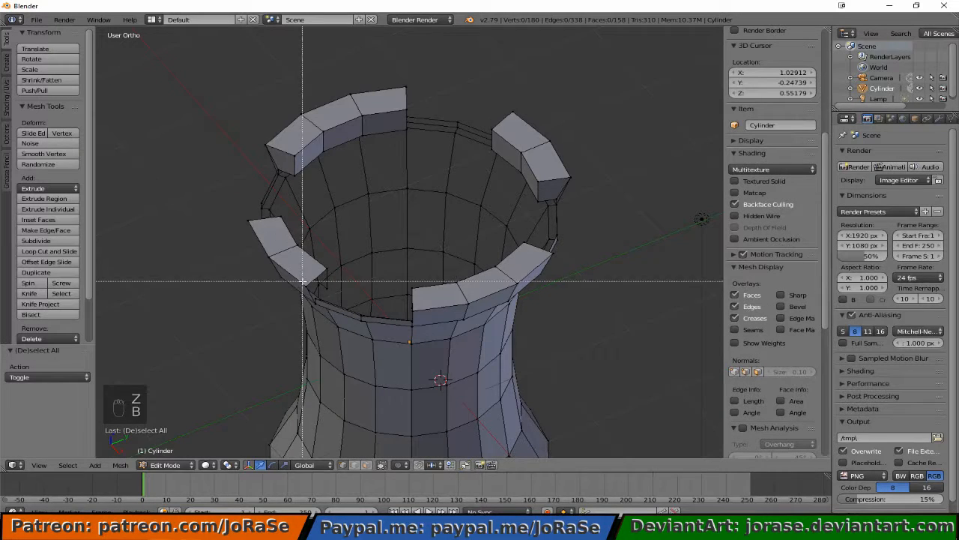
left_click_drag(300, 277, 326, 308)
key("b")
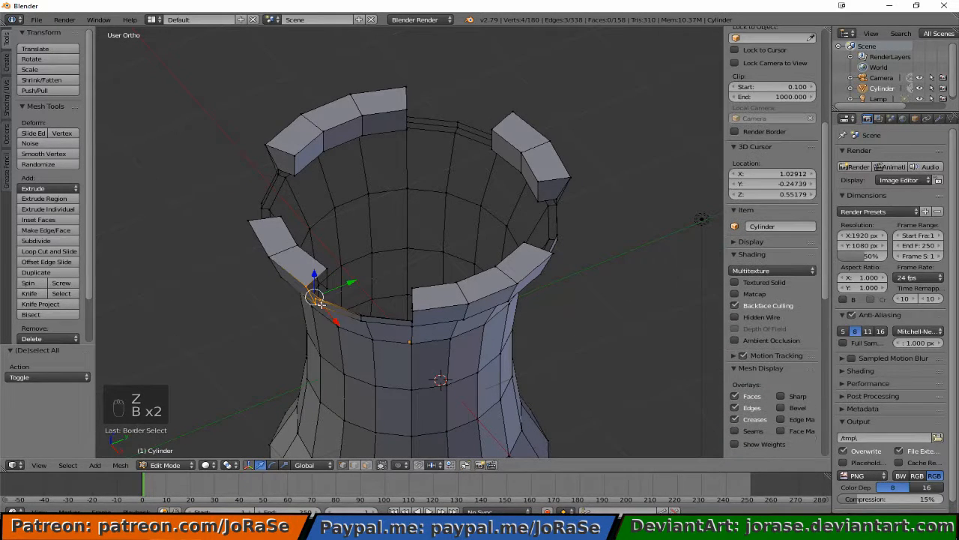
key("b")
middle_click_drag(317, 295, 323, 315)
key("f")
key("b")
key("b")
left_click_drag(322, 266, 341, 293)
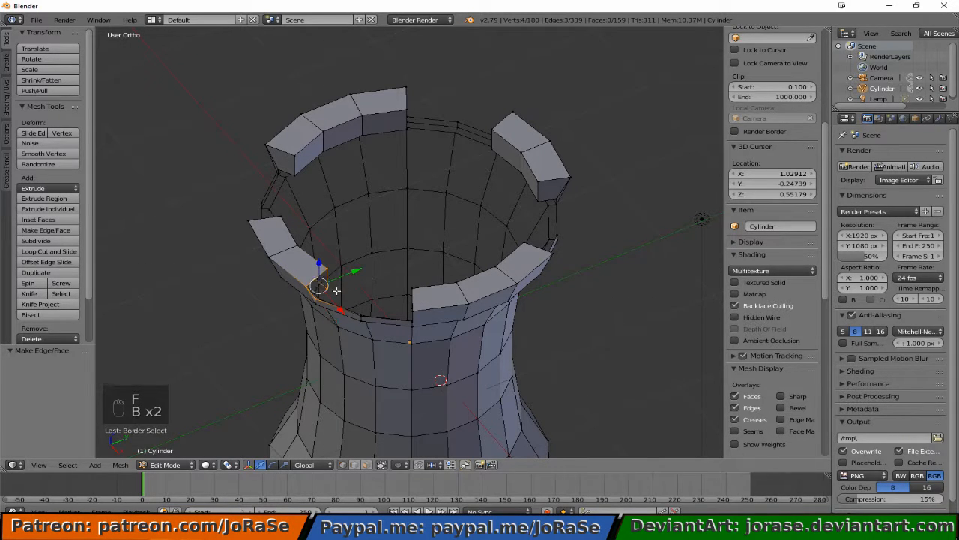
key("f")
key("a")
- Fill a rim triangle and a quad on the open battlement end across the next gap
middle_click_drag(337, 291, 475, 280)
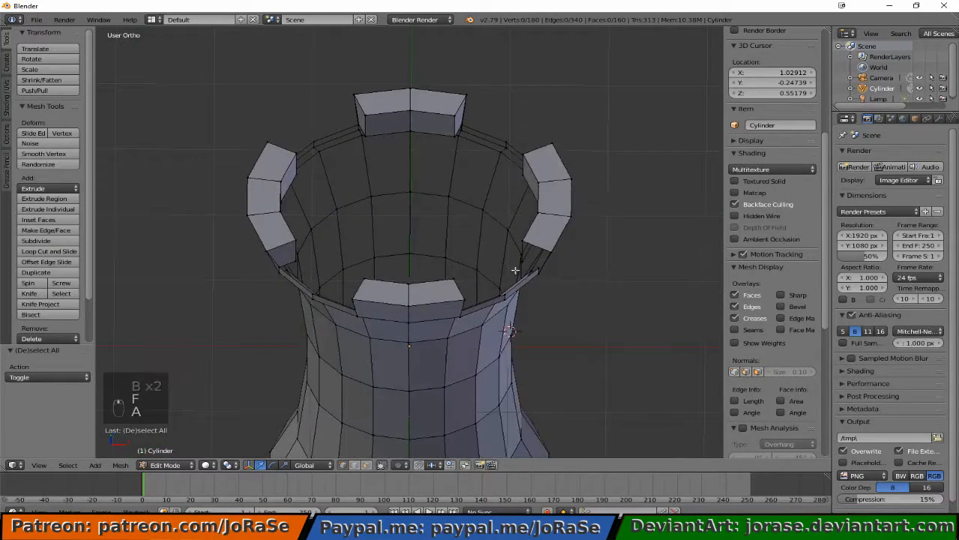
key("b")
left_click_drag(533, 259, 564, 261)
key("b")
key("f")
key("b")
middle_click_drag(528, 271, 553, 287)
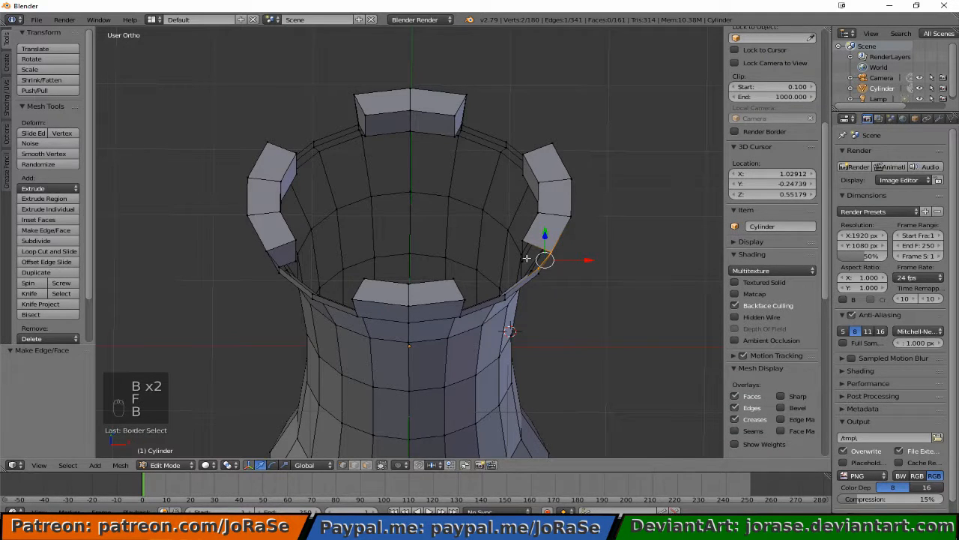
key("b")
left_click_drag(519, 237, 528, 265)
key("b")
key("f")
key("a")
- Join the lower inner corners of the two battlements beside a gap with an edge and subdivide it with one cut
middle_click_drag(523, 287, 344, 279)
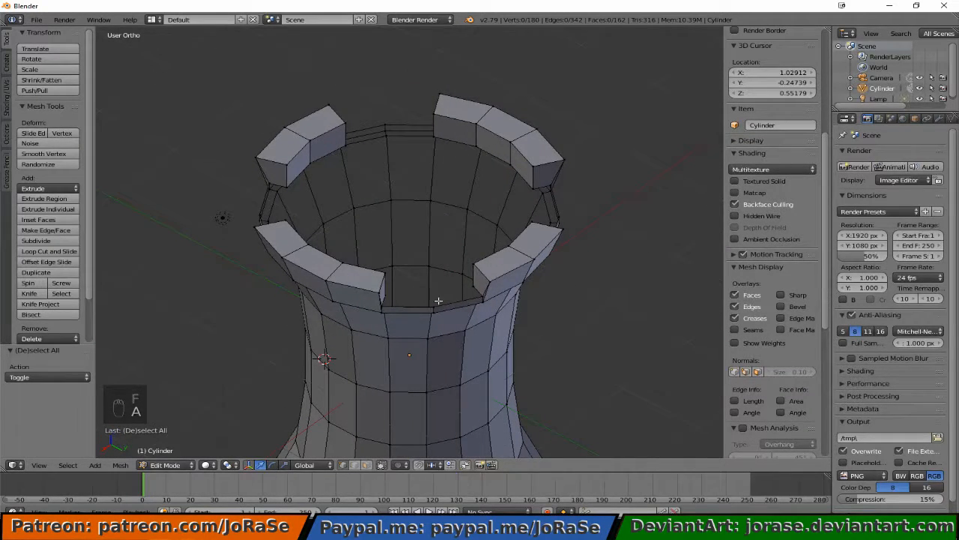
key("b")
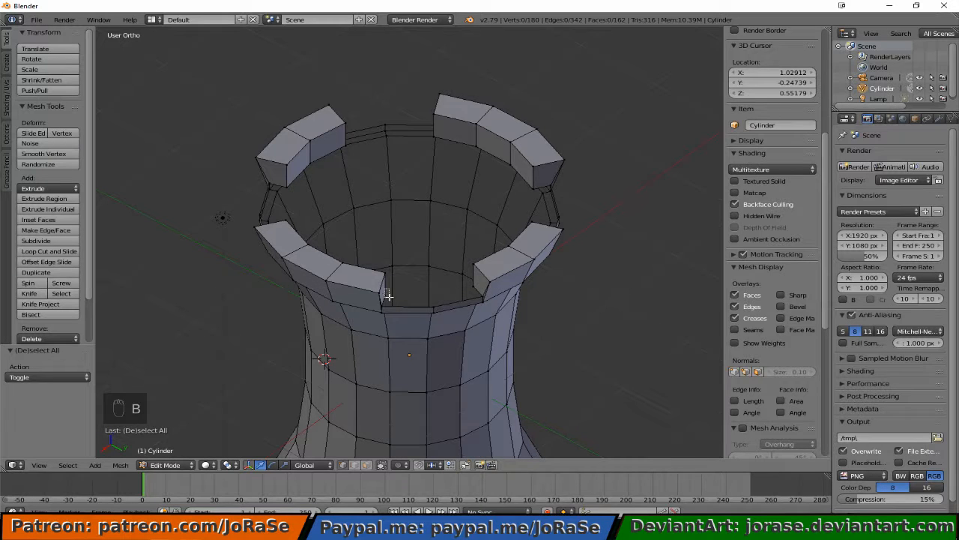
left_click_drag(385, 290, 390, 298)
key("b")
left_click_drag(458, 284, 476, 295)
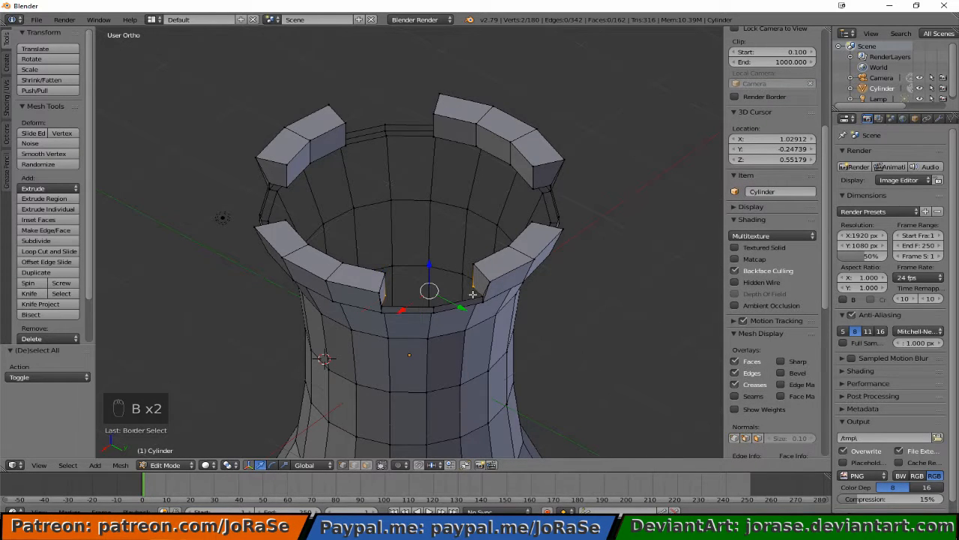
key("f")
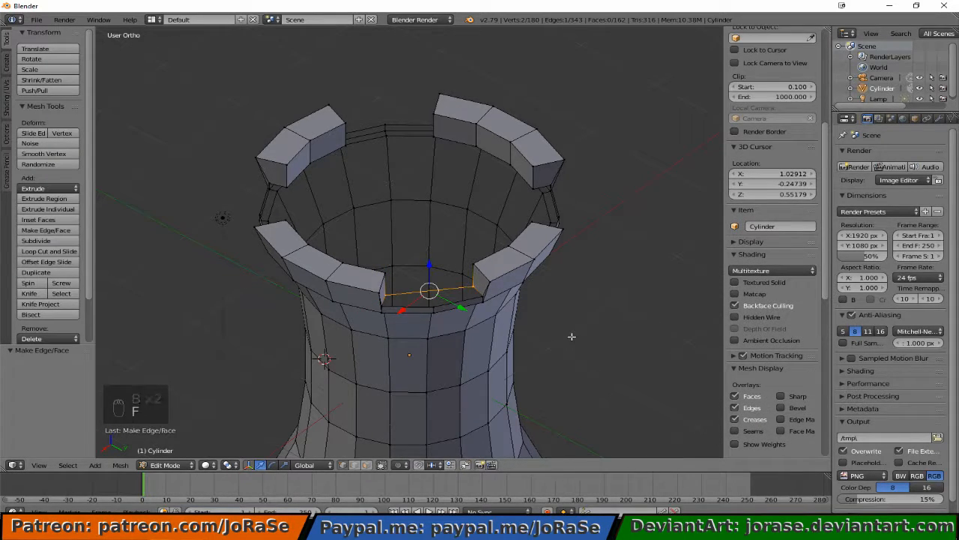
key("KP_7")
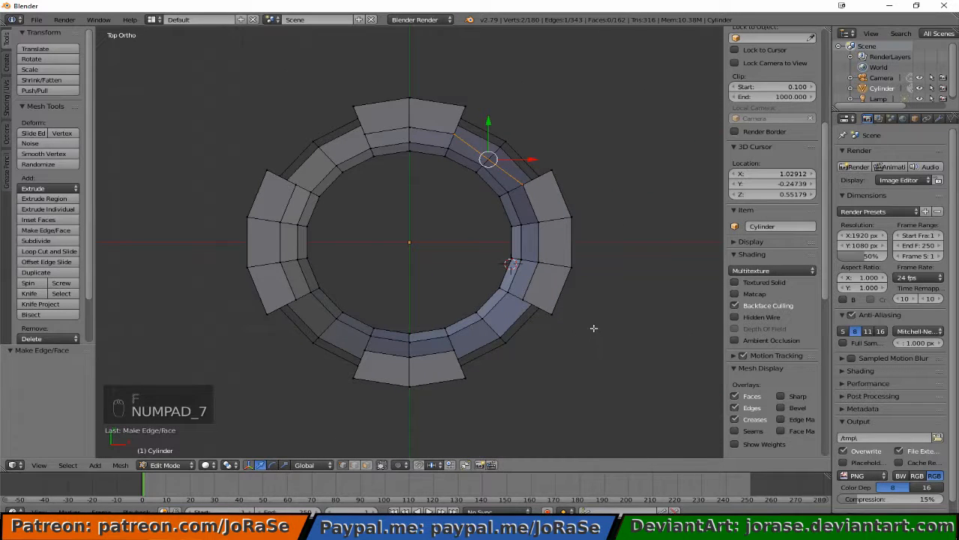
left_click(49, 242)
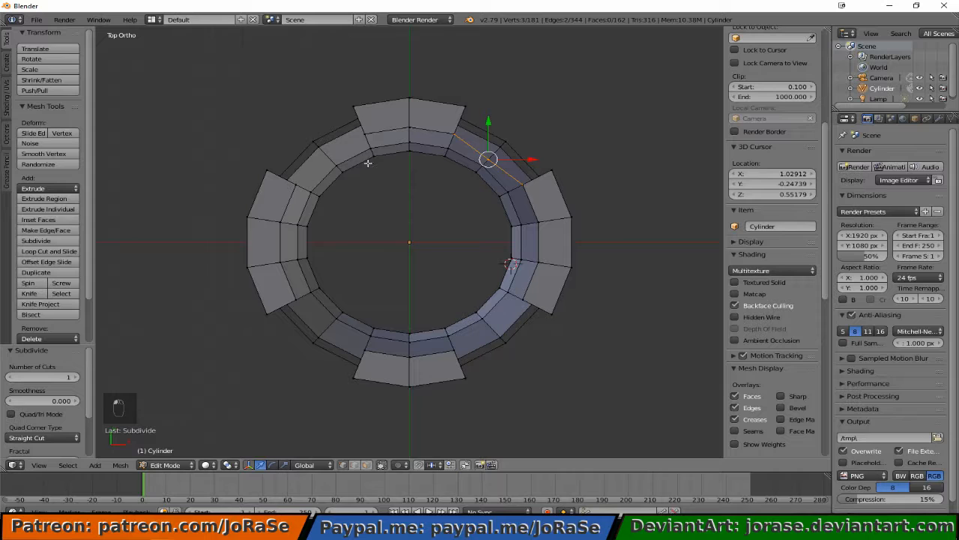
- In top view, move the edge's middle vertex outward by about 0.061 in X and 0.073 in Y to follow the rim's curve
key("a")
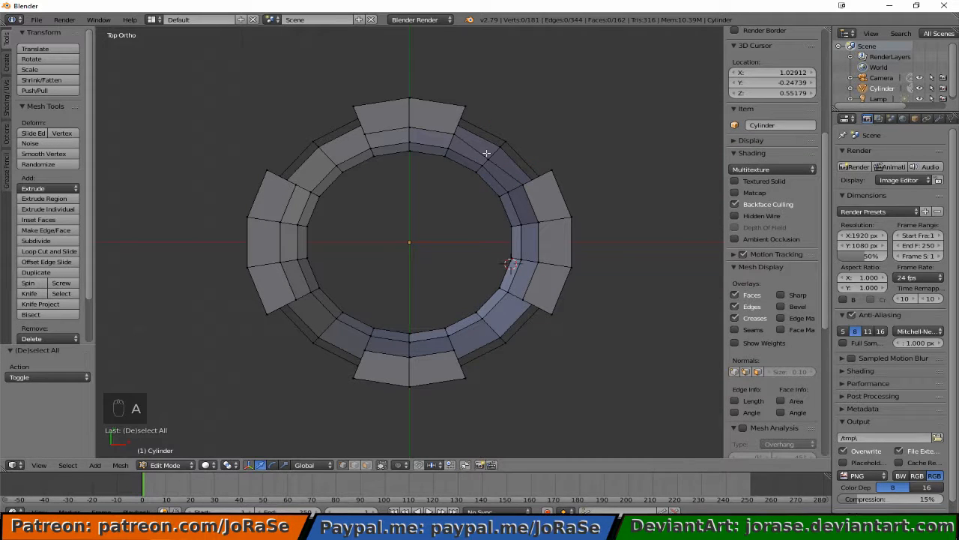
key("b")
left_click_drag(486, 153, 492, 180)
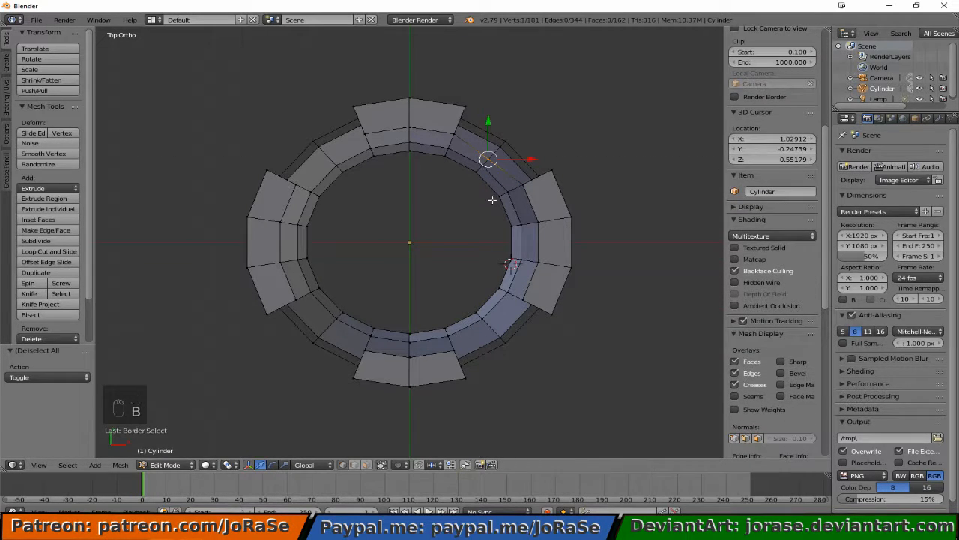
key("g")
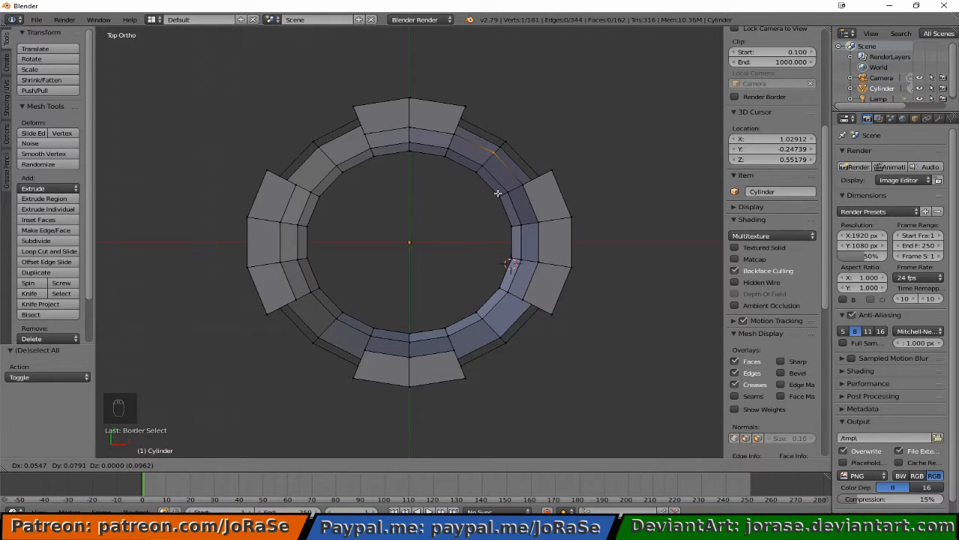
left_click(498, 193)
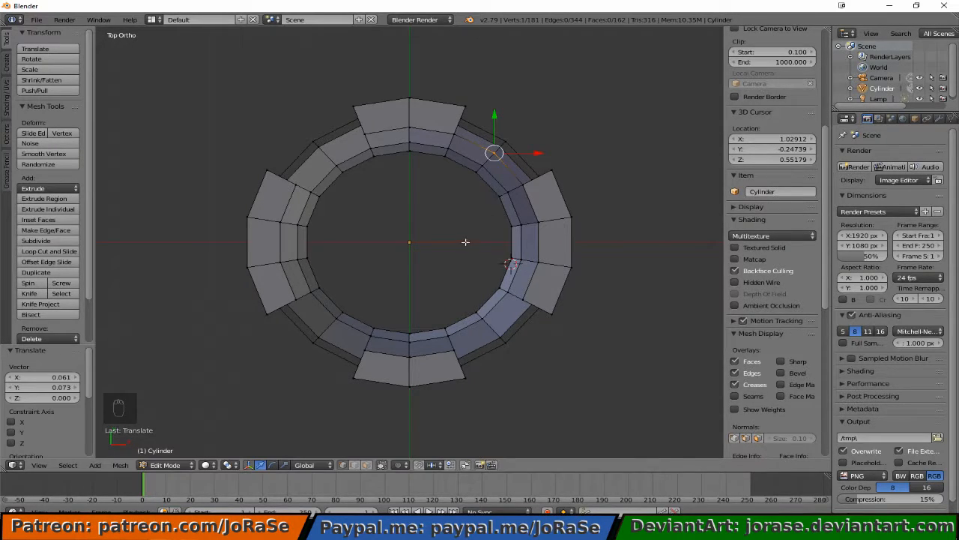
key("a")
- Fill one half of the gap's top surface with a four-vertex face between the inner edge and the outer rim
middle_click_drag(443, 239, 371, 223)
middle_click_drag(456, 293, 407, 278)
key("b")
left_click_drag(417, 292, 439, 302)
key("b")
left_click_drag(373, 286, 383, 296)
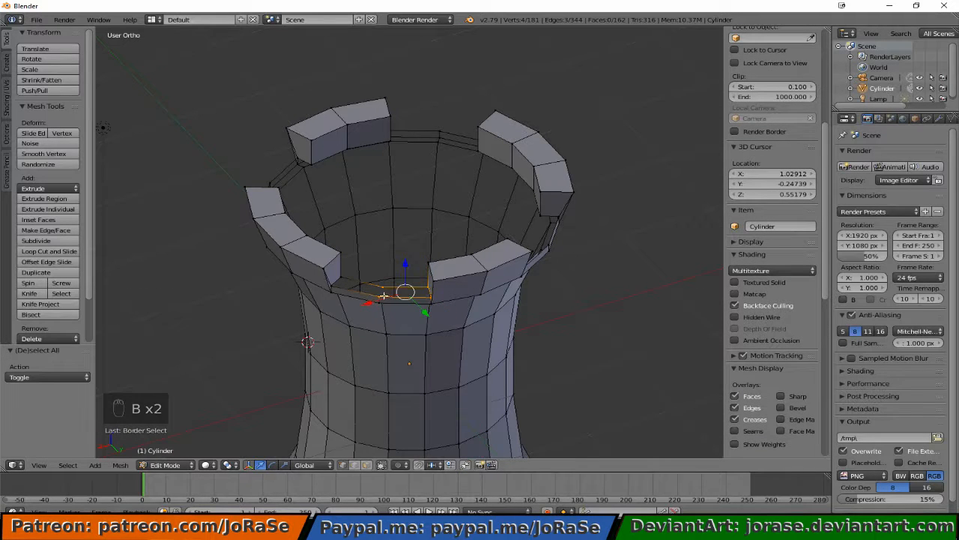
middle_click_drag(383, 282, 537, 285)
key("f")
- Fill the remaining half of the gap's top surface up to the neighbouring battlement with a second four-vertex face
key("b")
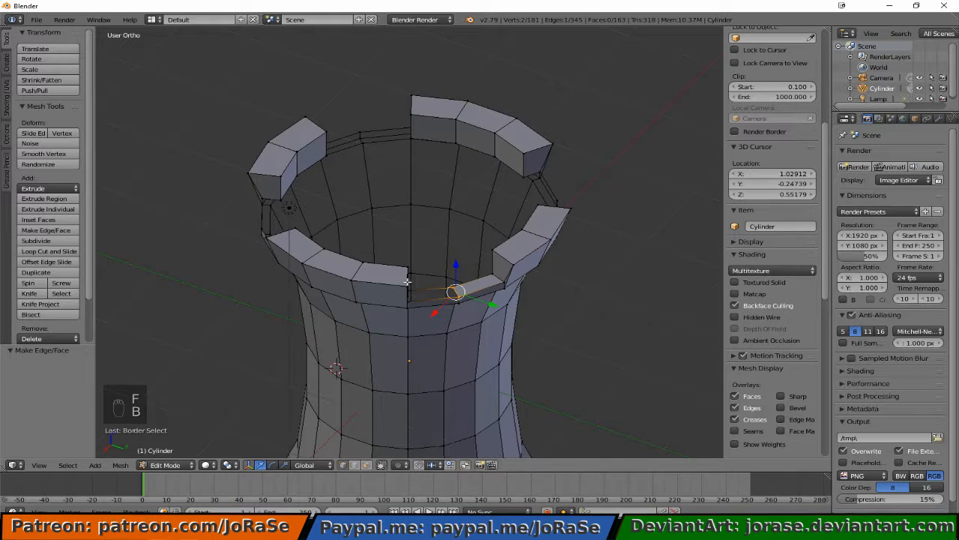
middle_click_drag(404, 305, 303, 273)
key("b")
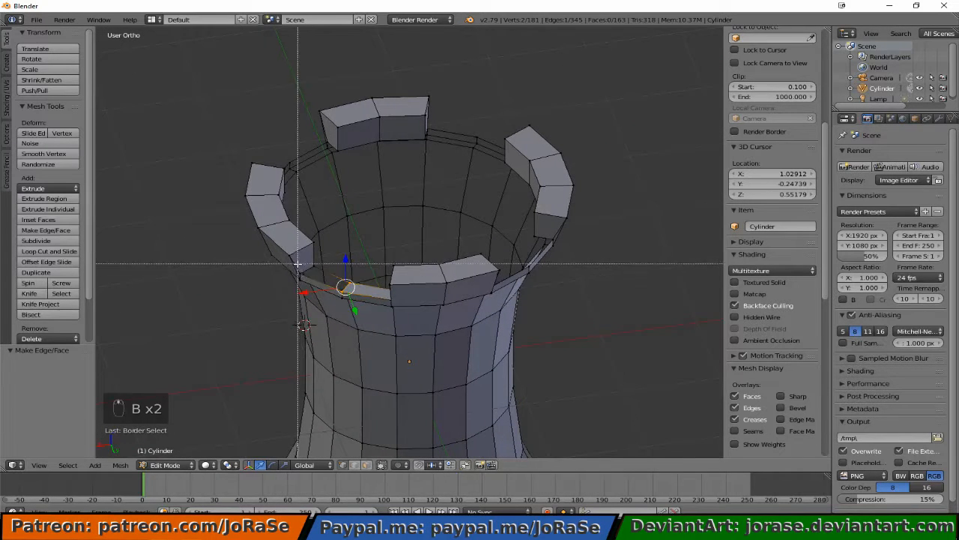
left_click_drag(313, 275, 319, 282)
key("f")
key("a")
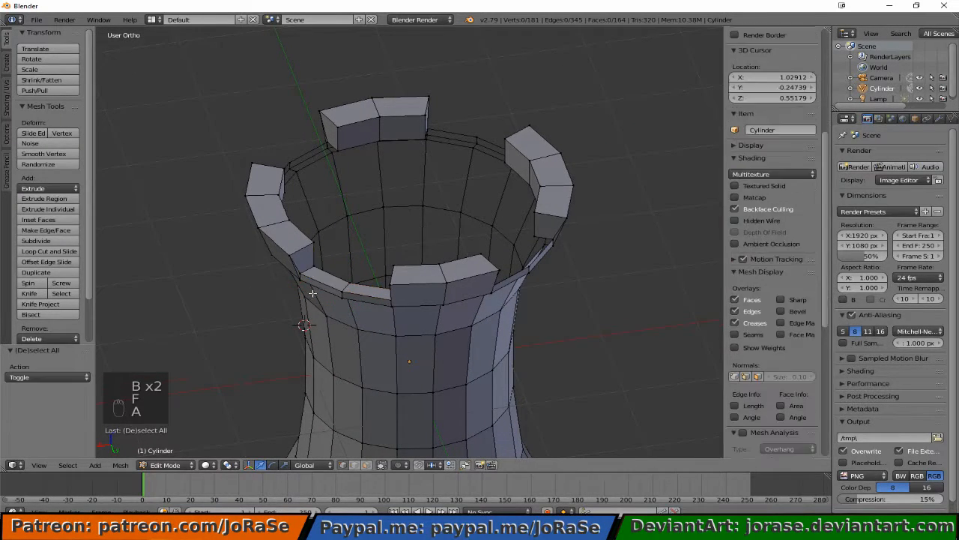
- Join the lower inner corners of the battlements on both sides of another open gap with a new edge
middle_click_drag(319, 283, 351, 292)
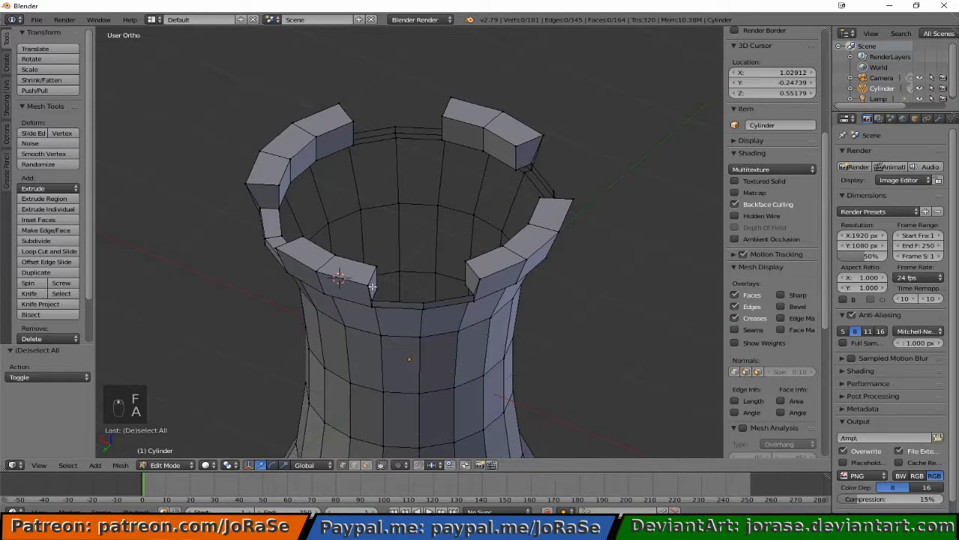
key("b")
left_click_drag(369, 282, 384, 296)
key("b")
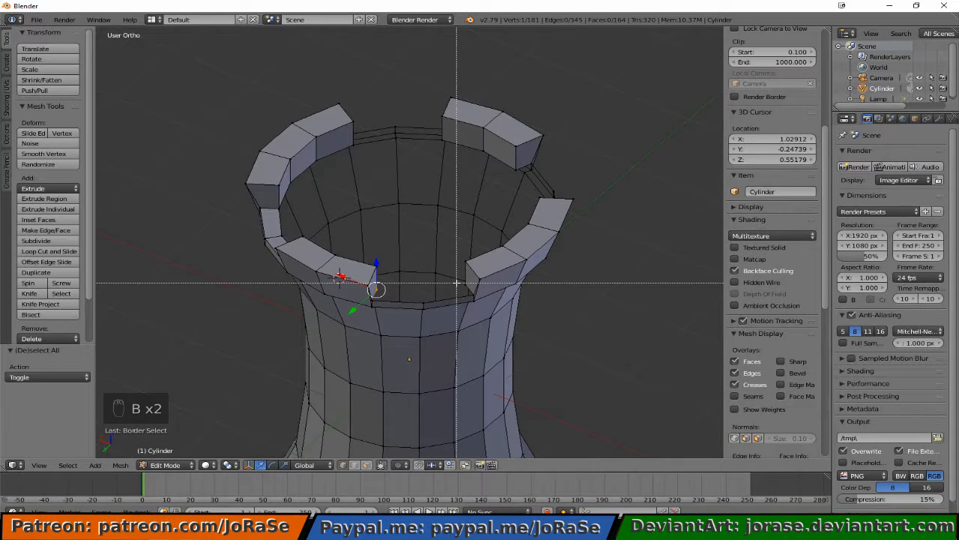
left_click_drag(461, 281, 474, 296)
key("f")
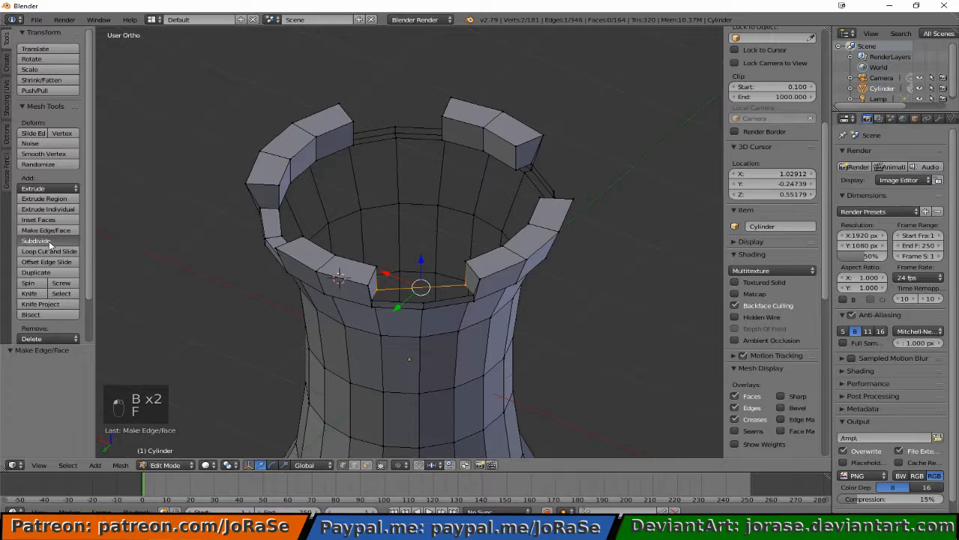
- Subdivide the new edge and, in top view, move its middle vertex outward by about -0.055 in X and 0.073 in Y
key("a")
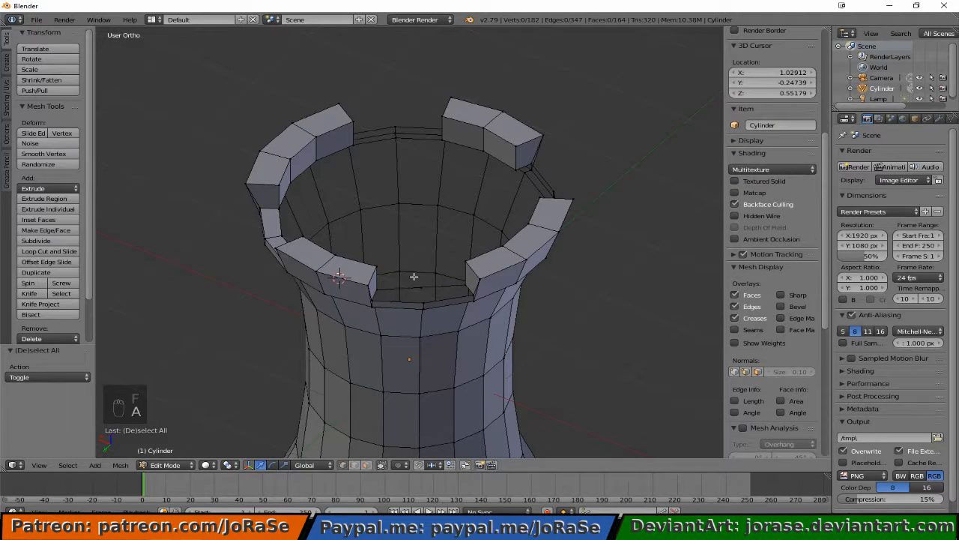
key("b")
left_click_drag(403, 280, 425, 293)
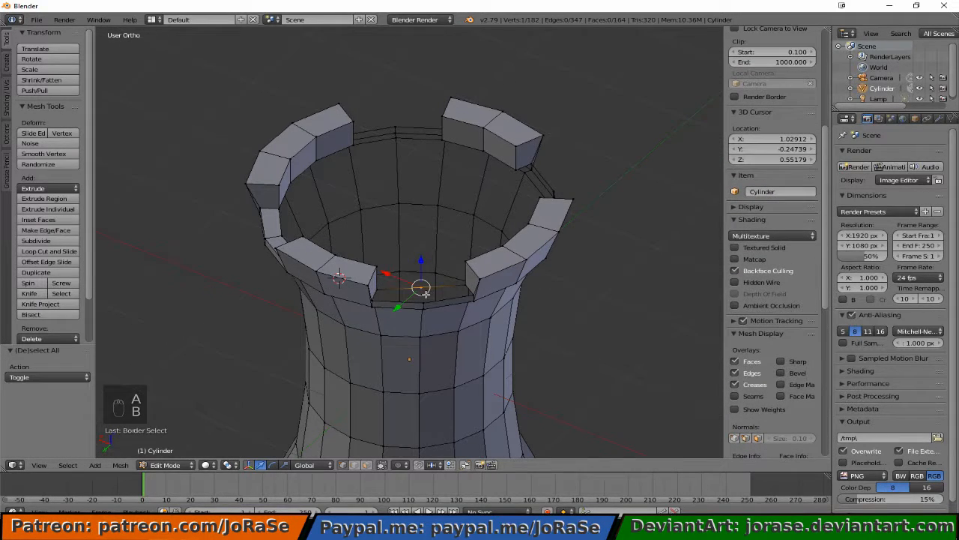
key("KP_7")
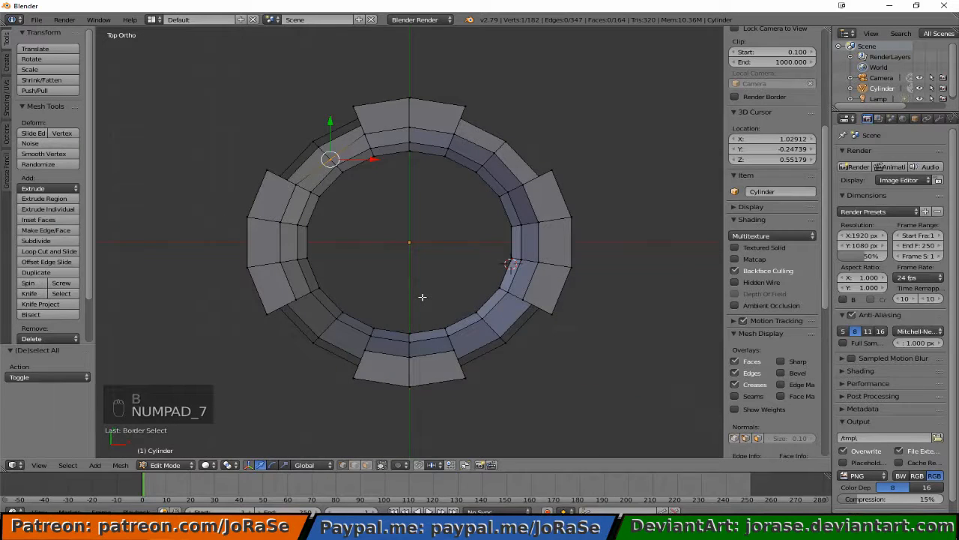
key("g")
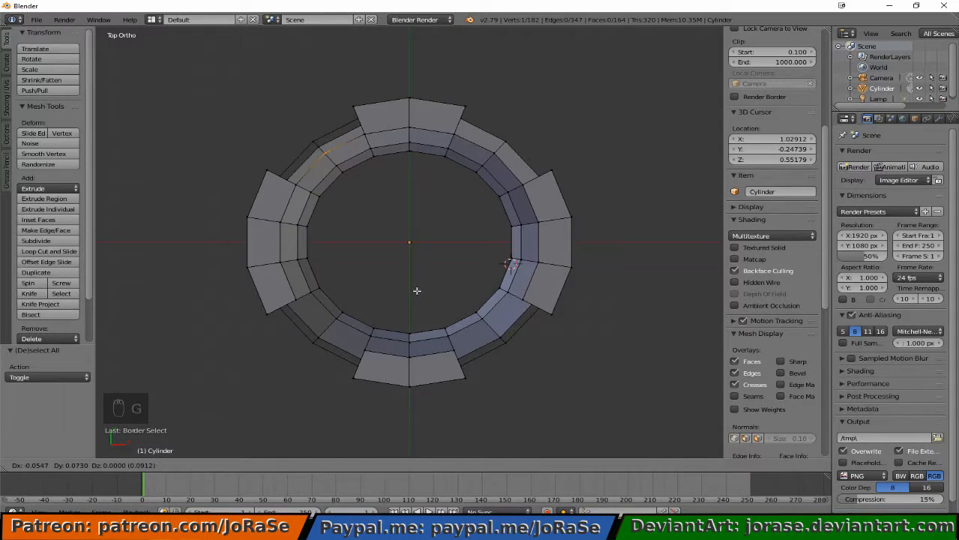
left_click(416, 291)
left_click(416, 290)
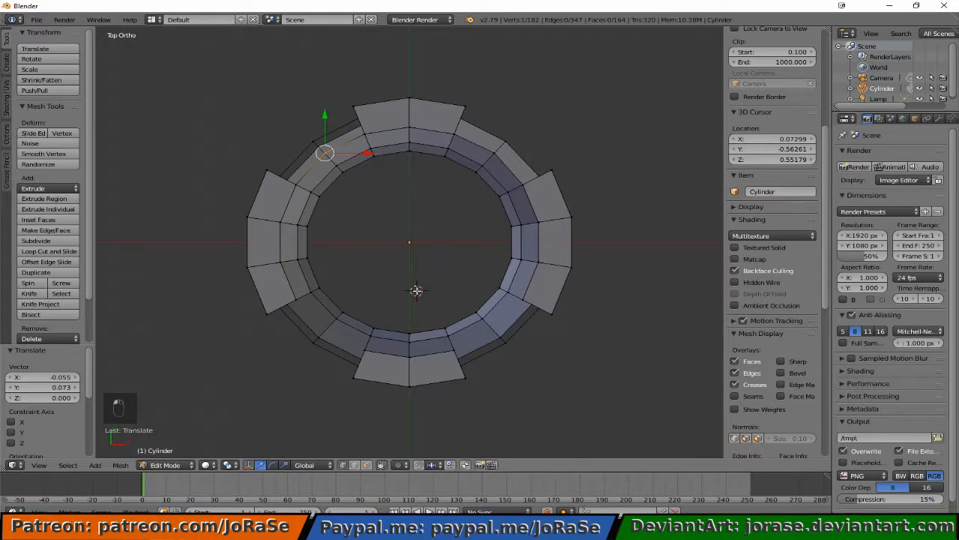
- Fill one half of this gap's top surface with a four-vertex face between the curved inner edge and the outer rim
middle_click_drag(416, 291, 466, 256)
key("b")
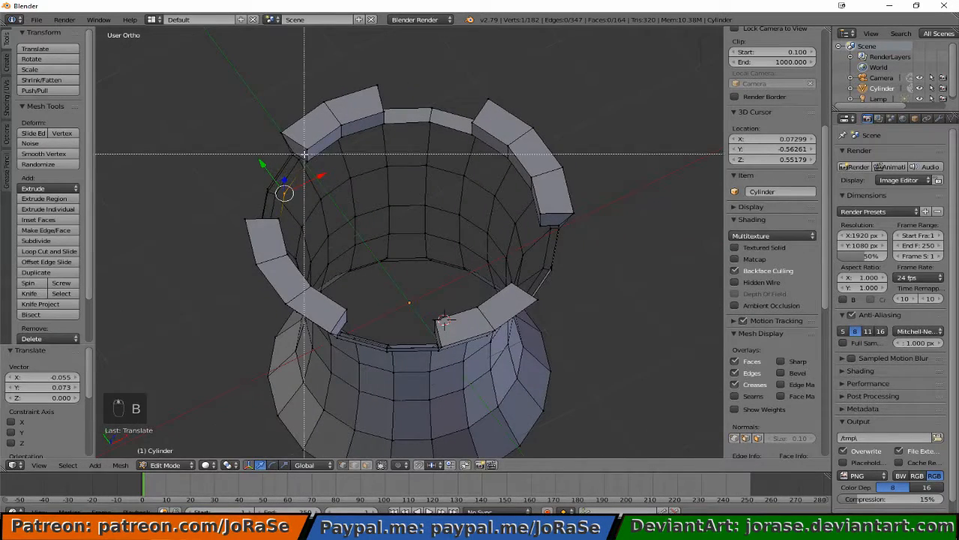
left_click_drag(303, 150, 321, 165)
middle_click_drag(318, 160, 328, 232)
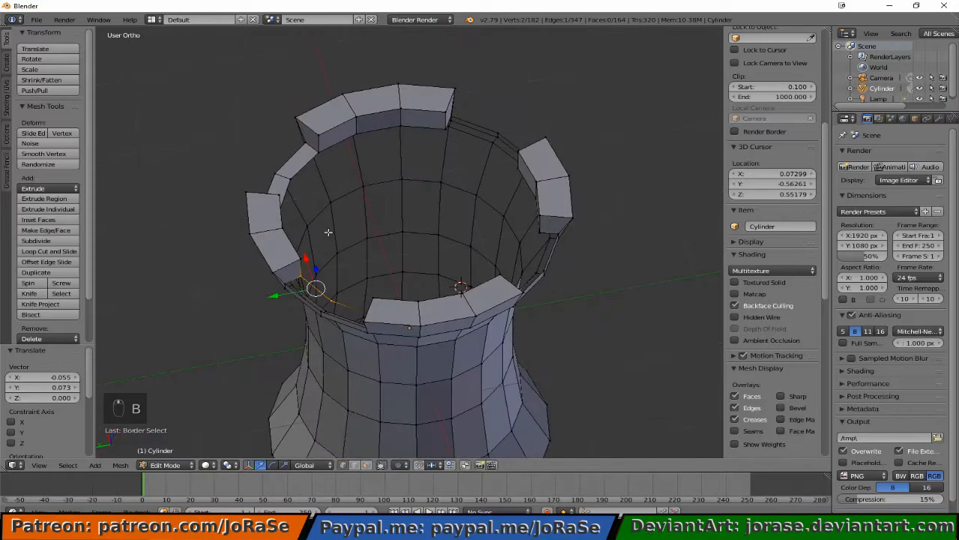
key("b")
left_click_drag(279, 275, 325, 318)
key("b")
key("f")
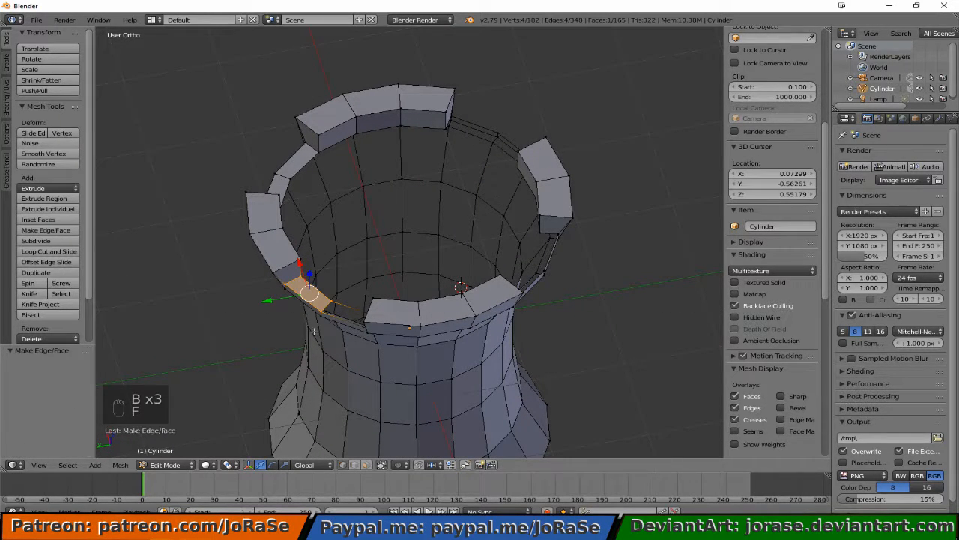
- Fill the other half of the same gap's top surface up to the neighbouring battlement with a four-vertex face, and clear the selection
key("b")
middle_click_drag(268, 271, 309, 291)
middle_click_drag(276, 334, 396, 318)
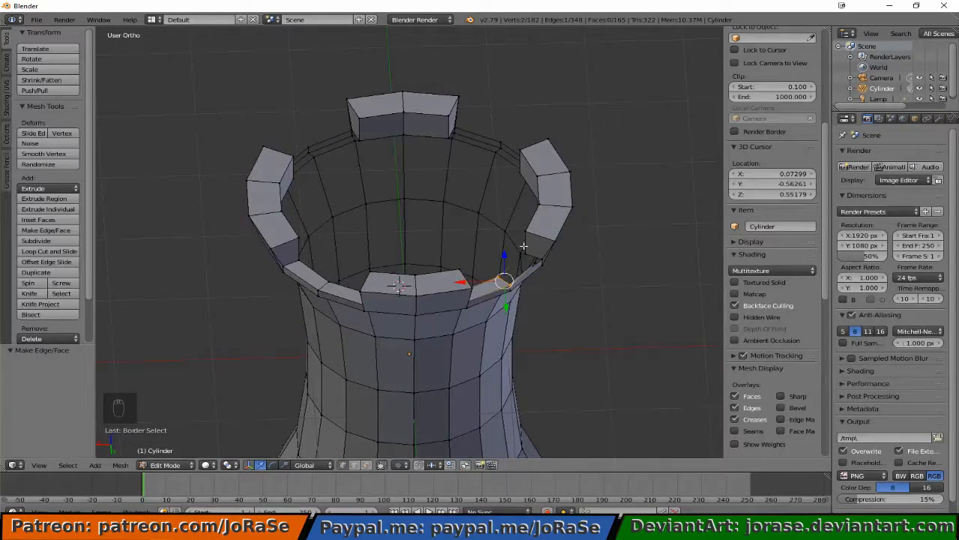
key("b")
left_click_drag(523, 247, 531, 267)
key("b")
key("f")
key("a")
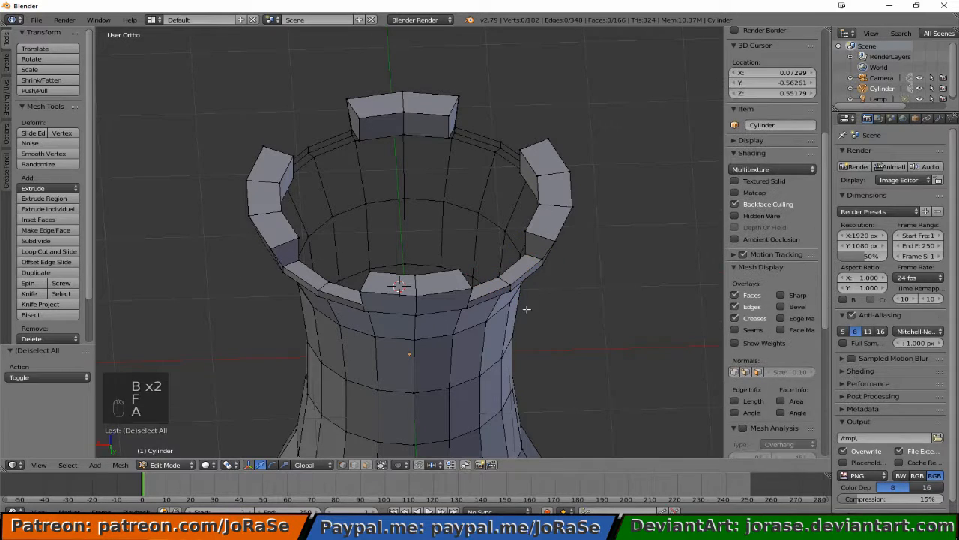
- Join the lower inner corners of the battlements across the next open gap with a new edge and subdivide it
middle_click_drag(527, 308, 286, 294)
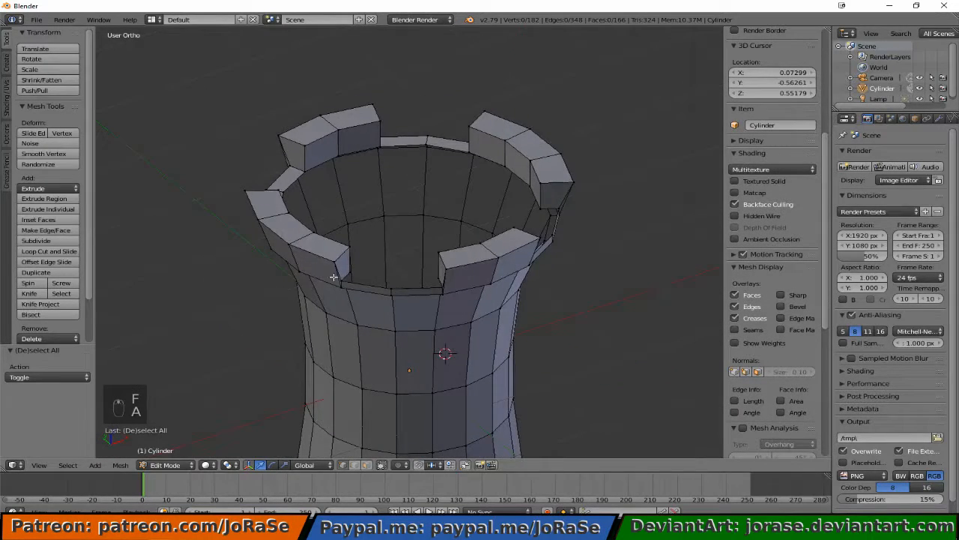
key("b")
left_click_drag(341, 263, 361, 277)
key("b")
left_click_drag(424, 271, 442, 282)
key("f")
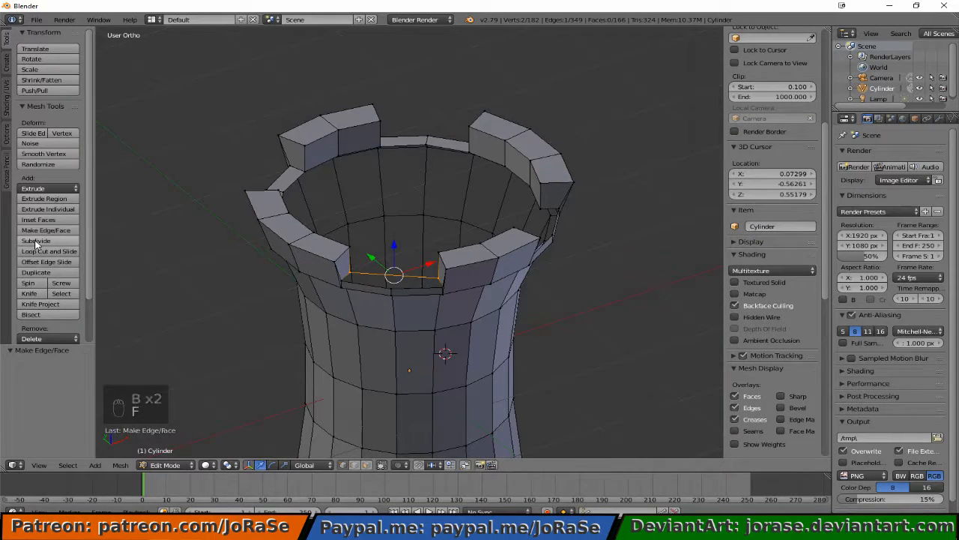
left_click(36, 242)
key("a")
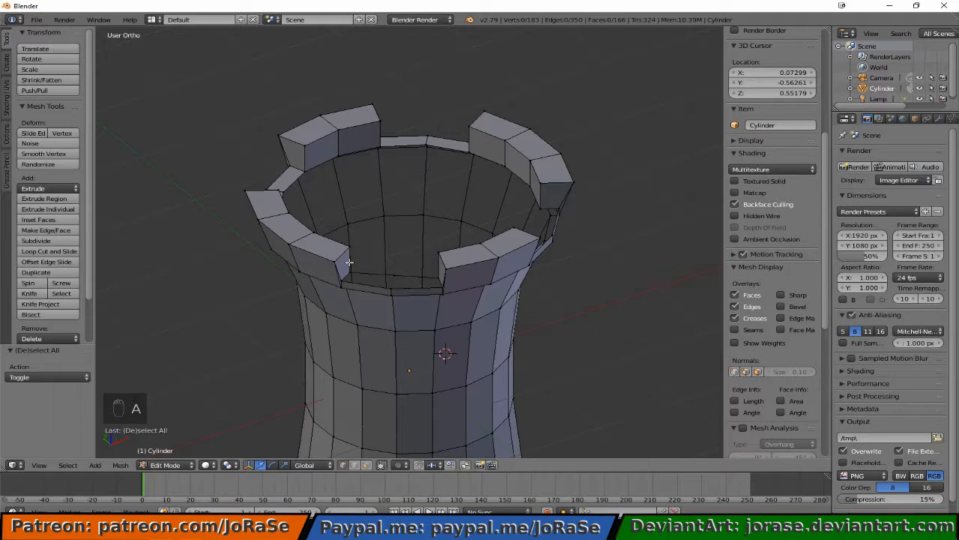
- In top view, move the subdivided edge's middle vertex outward by about -0.055 in X and -0.079 in Y to follow the rim's curve
key("b")
left_click_drag(378, 262, 405, 281)
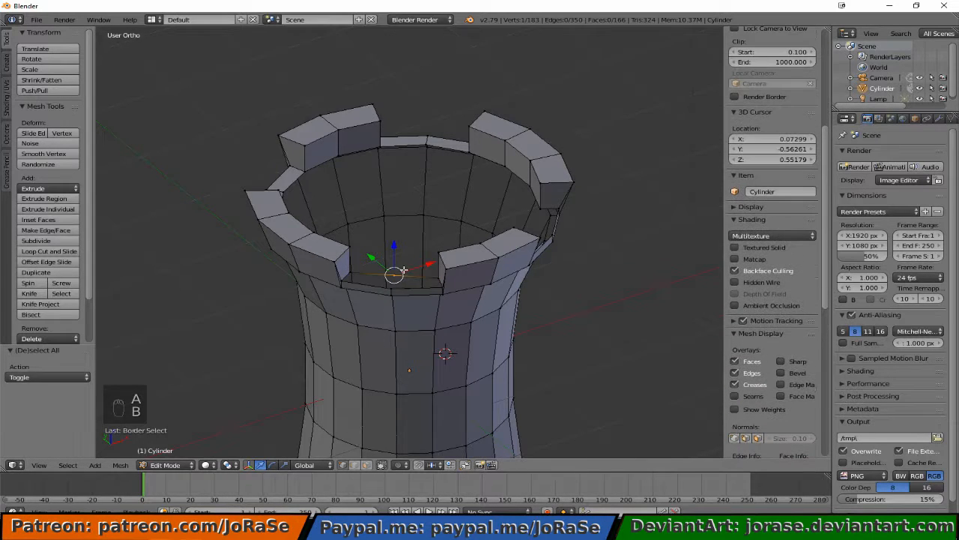
key("KP_7")
key("g")
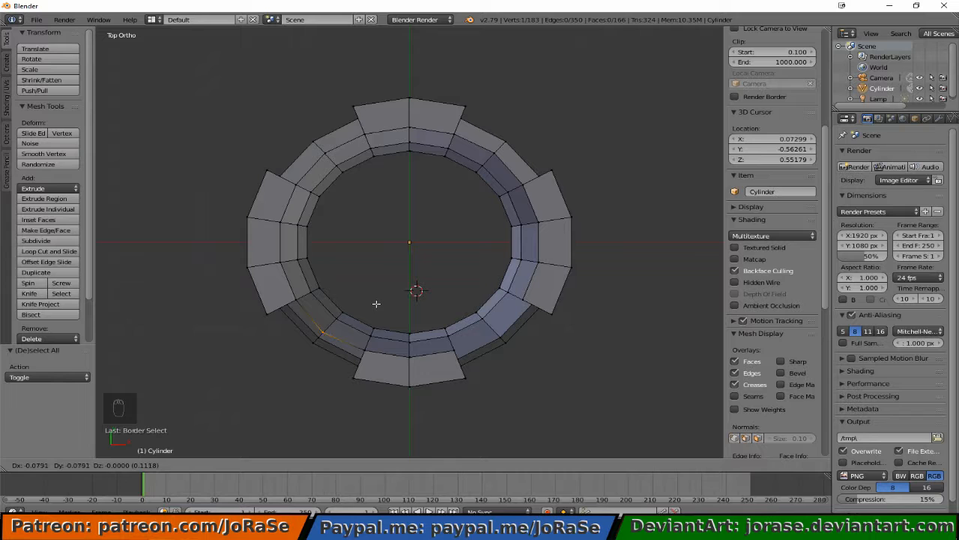
left_click(377, 303)
- Create a four-vertex face over one half of the gap, between the moved middle vertex and the adjacent battlement
middle_click_drag(387, 337, 512, 235)
key("b")
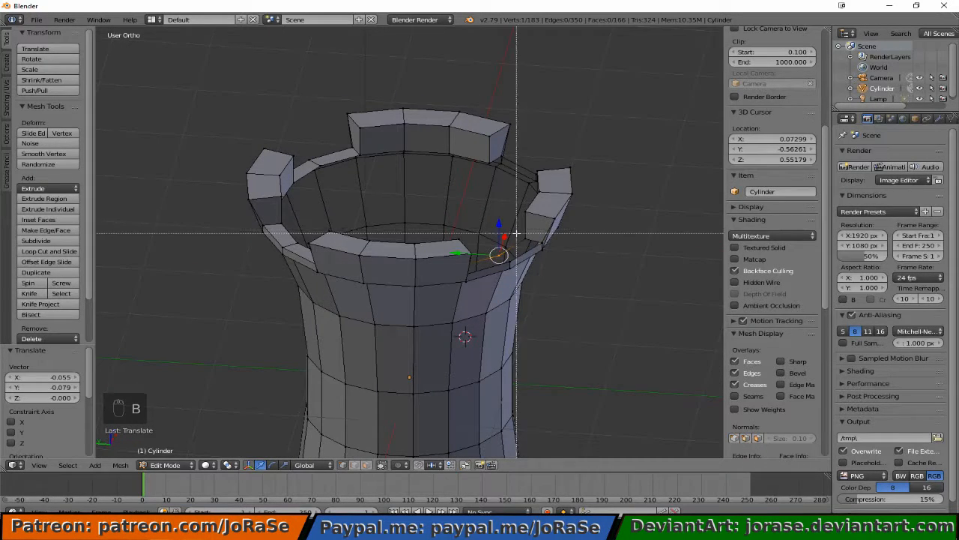
key("b")
left_click_drag(513, 234, 518, 269)
key("b")
key("f")
- Close the remaining half of this gap's top surface with a second four-vertex face and deselect everything
key("b")
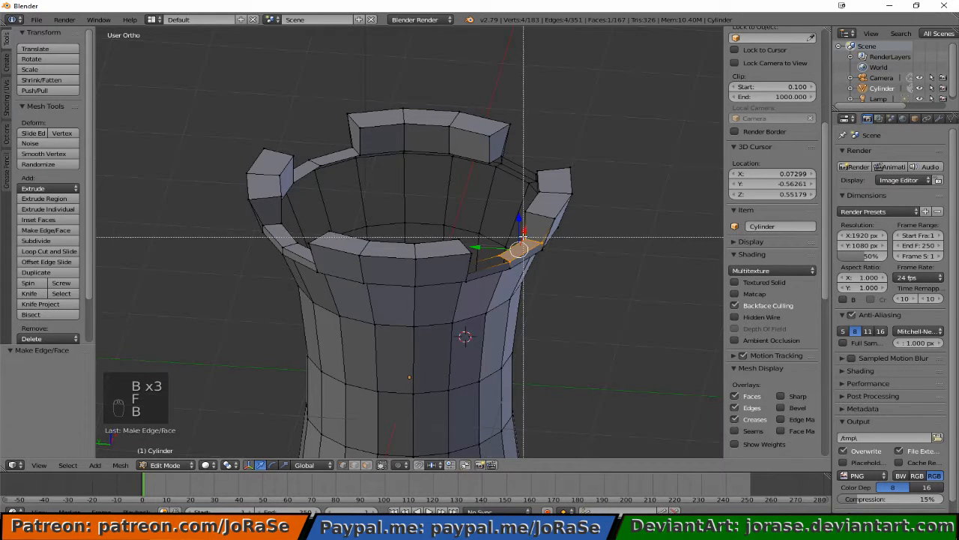
middle_click_drag(522, 235, 559, 253)
middle_click_drag(558, 257, 407, 264)
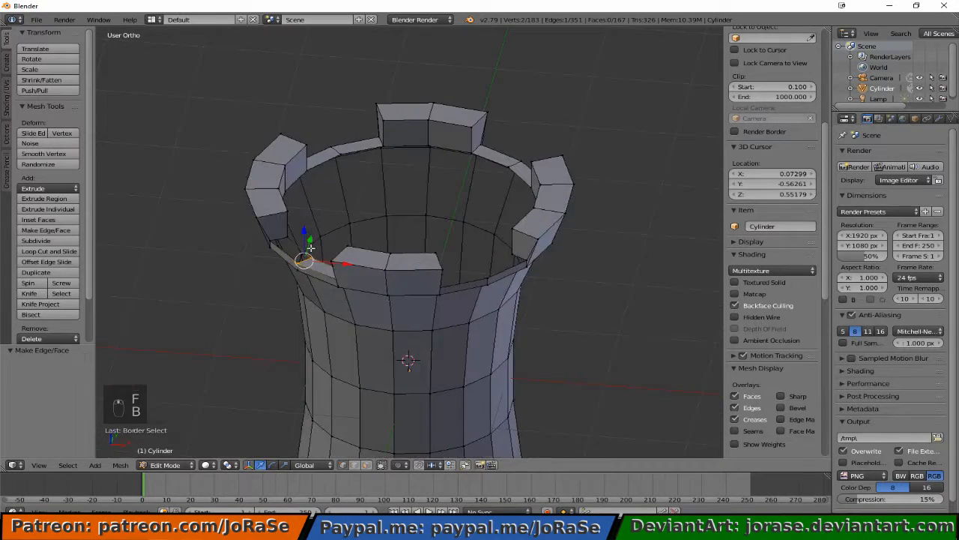
key("b")
mouse_move(281, 234)
left_mouse_down()
mouse_move(293, 240)
mouse_move(271, 244)
mouse_move(277, 249)
left_mouse_up()
key("b")
key("f")
key("a")
- Bridge the lower inner battlement corners across the last open gap with an edge and subdivide it with one cut
middle_click_drag(280, 277, 358, 277)
key("b")
left_click_drag(359, 277, 372, 282)
key("b")
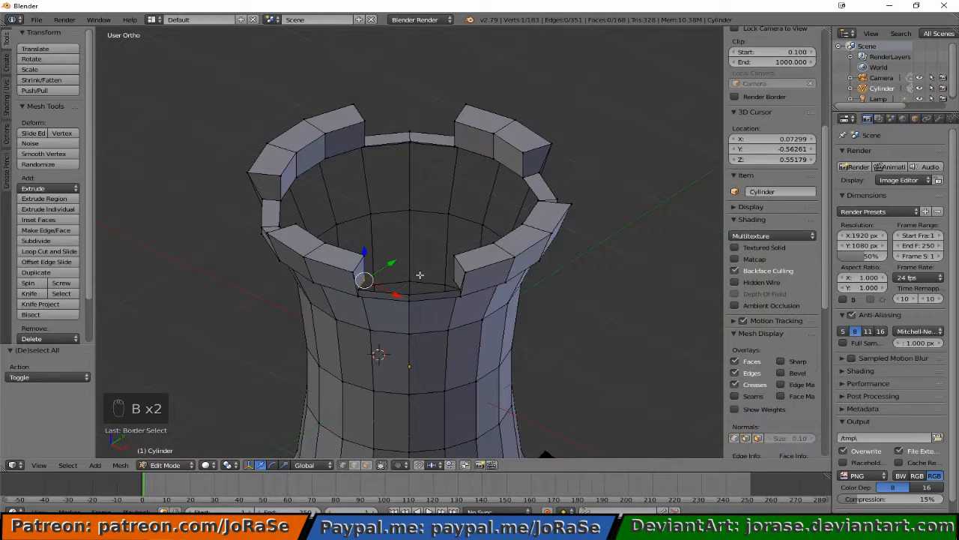
key("b")
left_click_drag(426, 267, 457, 289)
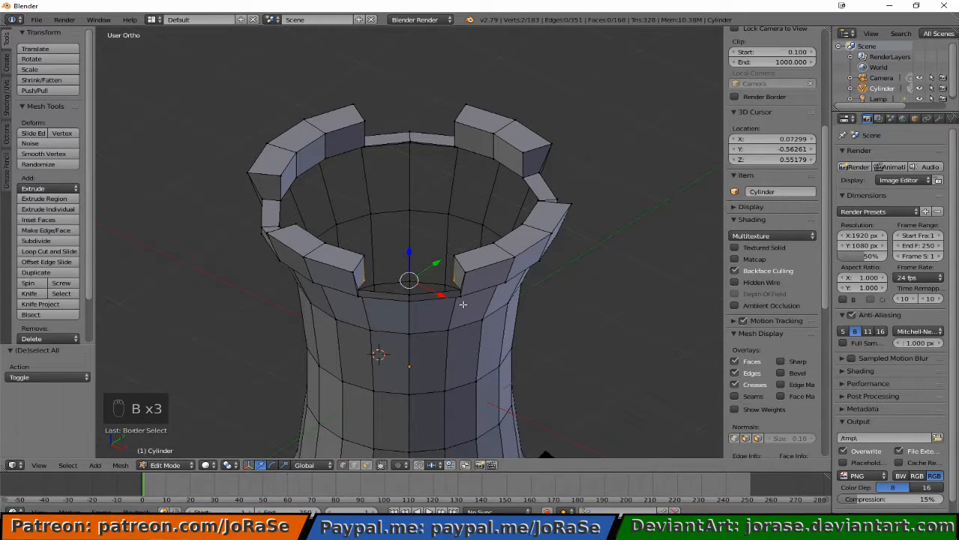
key("f")
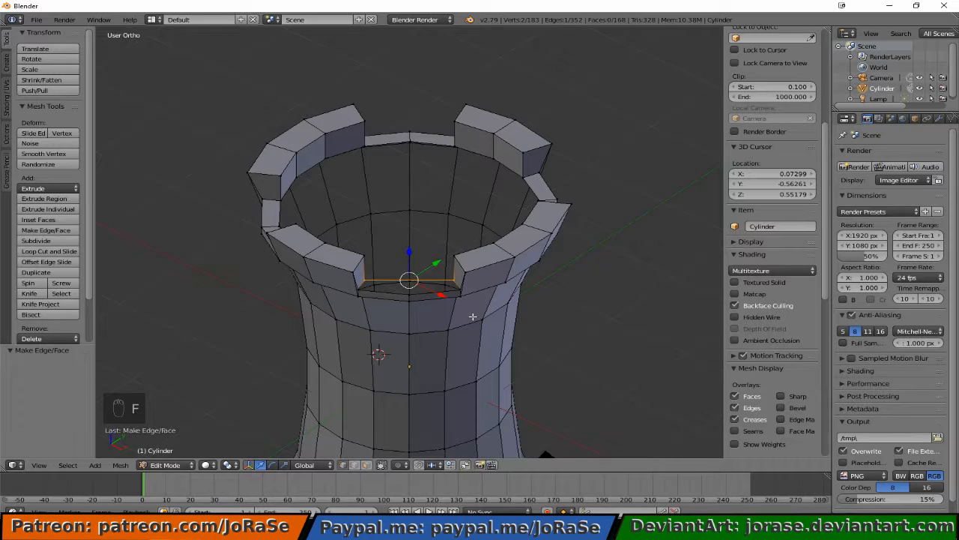
key("KP_7")
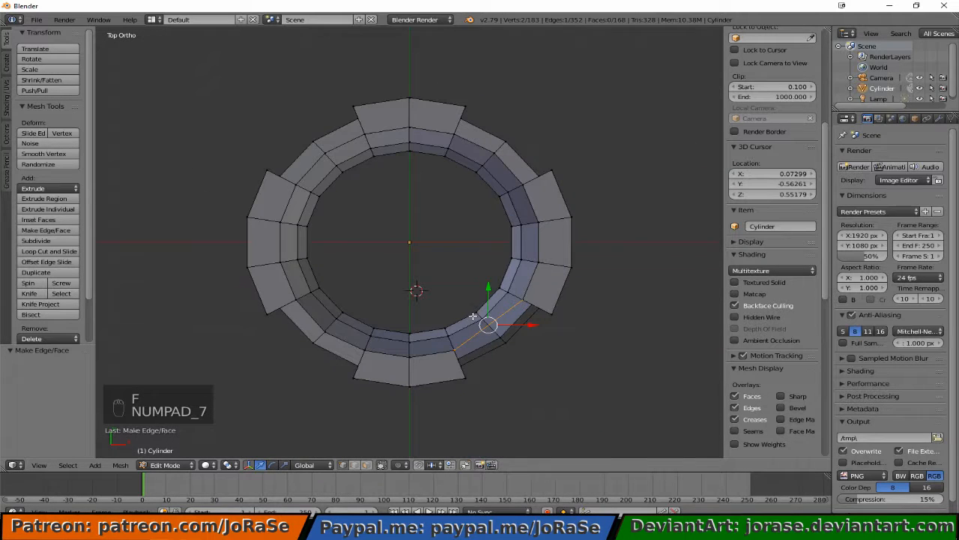
left_click(44, 241)
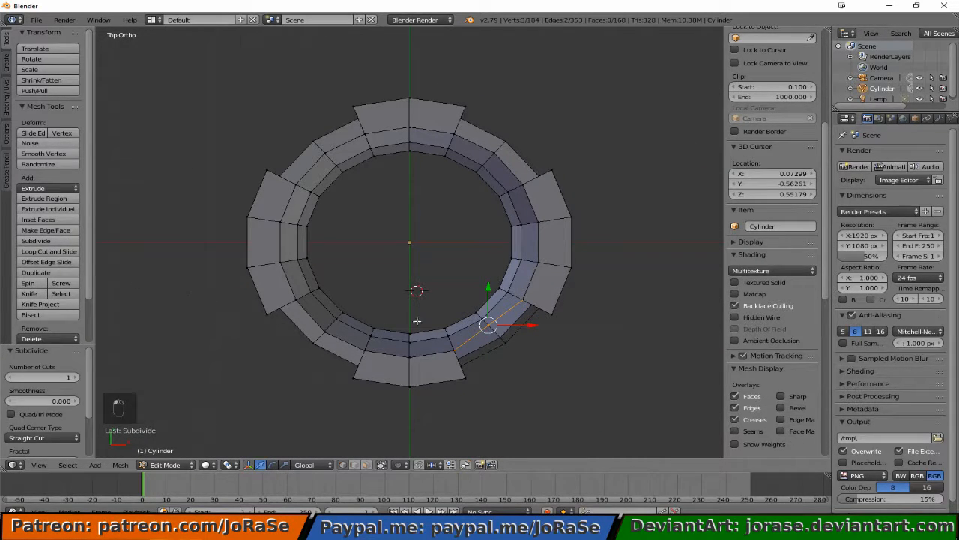
- Move the edge's middle vertex outward by about 0.043 in X and -0.049 in Y, and refine it by about 0.012 and -0.018
key("a")
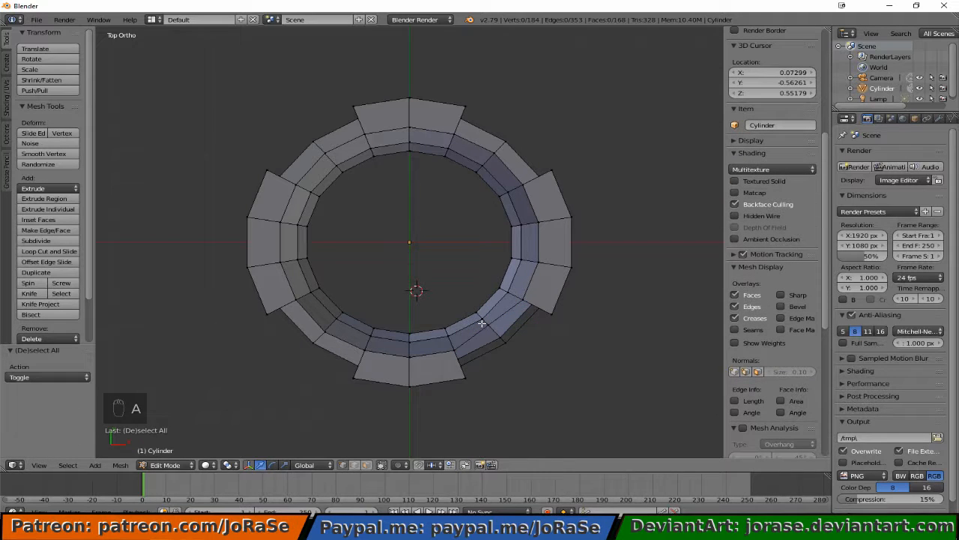
key("b")
left_click_drag(480, 320, 495, 332)
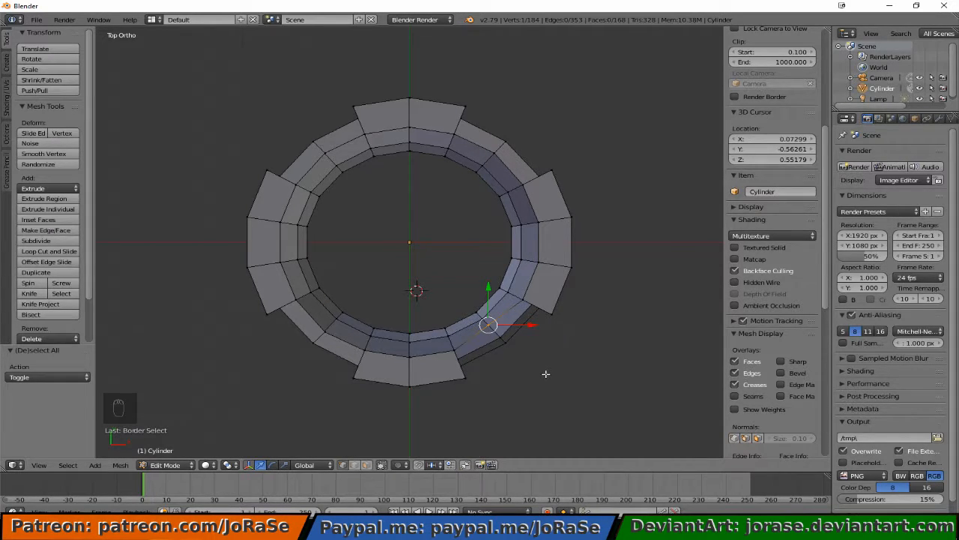
key("g")
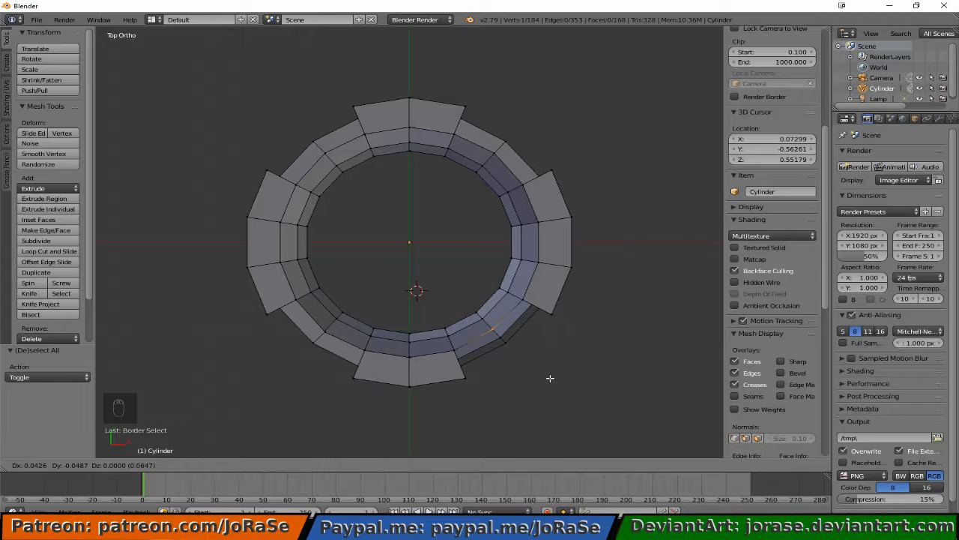
left_click(550, 378)
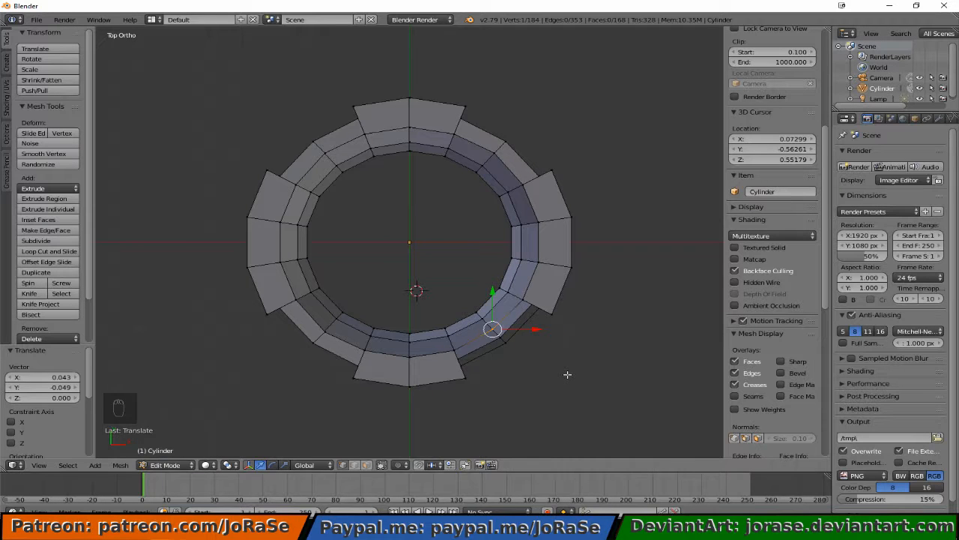
key("g")
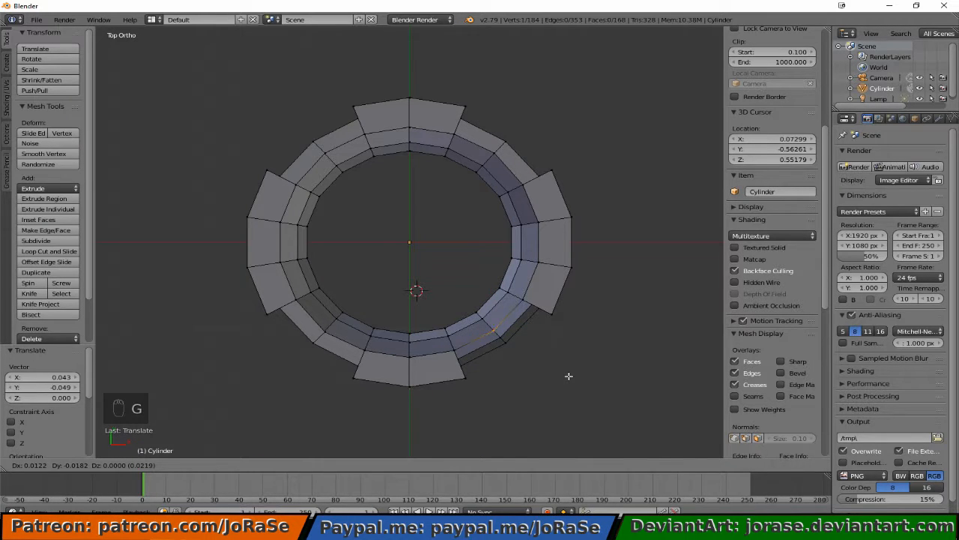
left_click(568, 375)
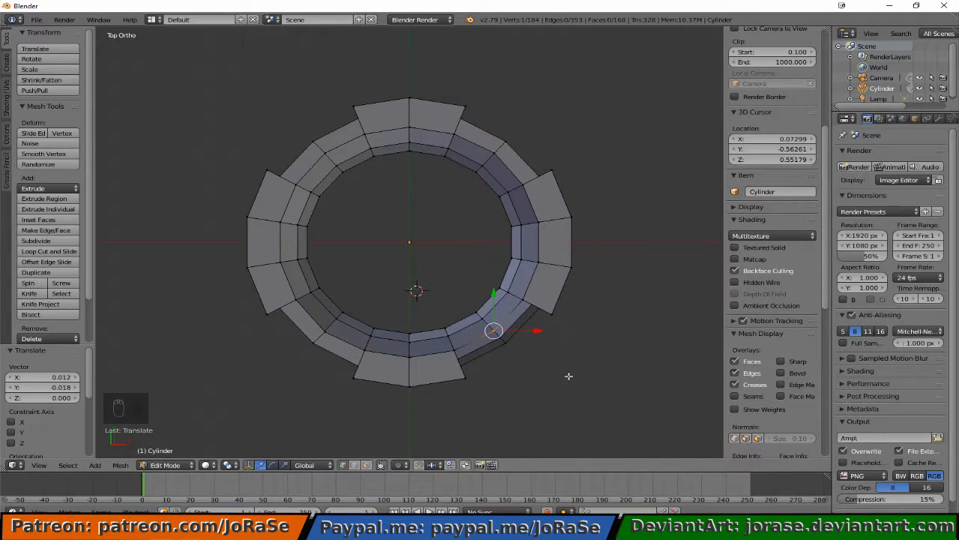
- Fill the first half of the last gap's top surface with a four-vertex face between the inner edge and the outer rim
key("a")
middle_click_drag(546, 374, 577, 316)
key("b")
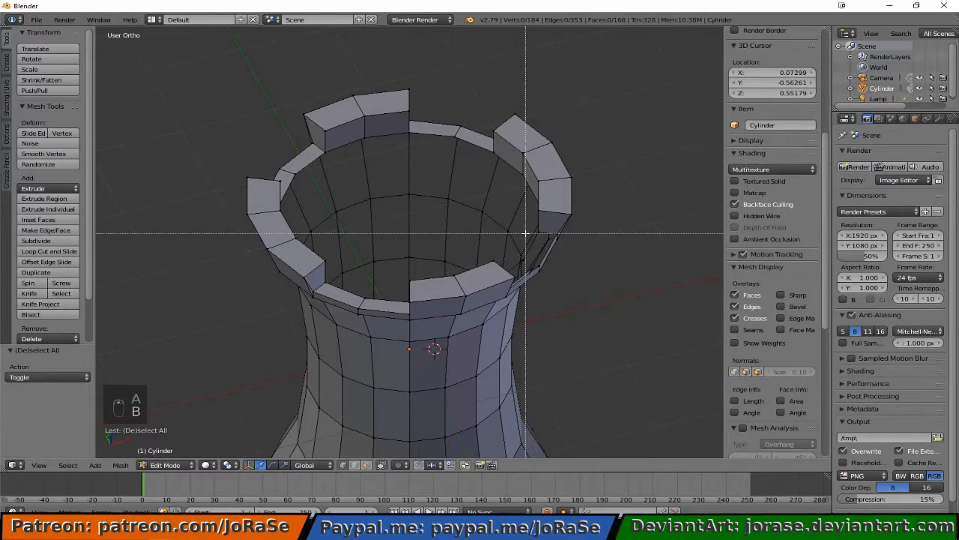
left_click_drag(533, 228, 522, 257)
key("b")
key("b")
key("b")
middle_click_drag(516, 254, 533, 260)
key("b")
left_click_drag(522, 257, 572, 236)
key("b")
key("f")
- Fill the second half of the last gap's top surface with a four-vertex face and clear the selection
key("b")
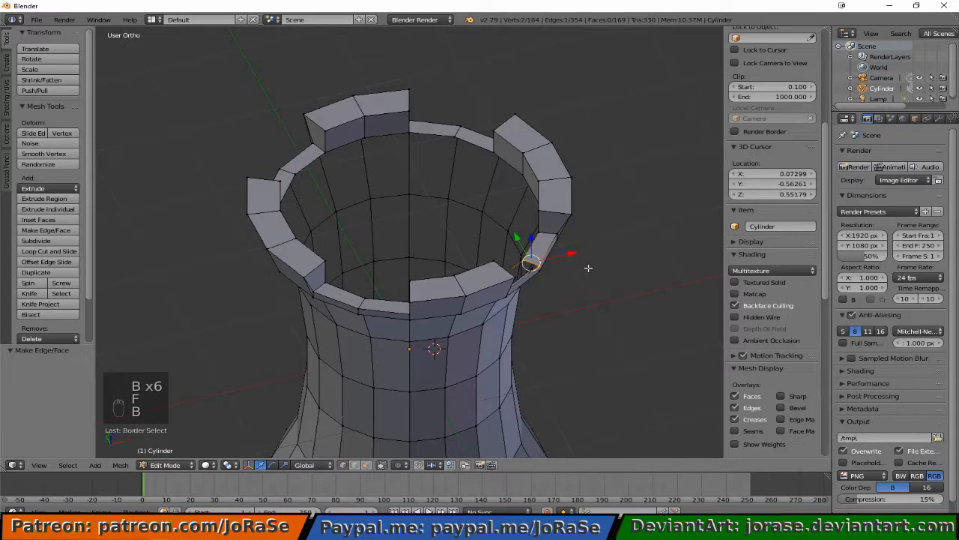
middle_click_drag(589, 268, 316, 268)
key("b")
left_click_drag(296, 267, 303, 271)
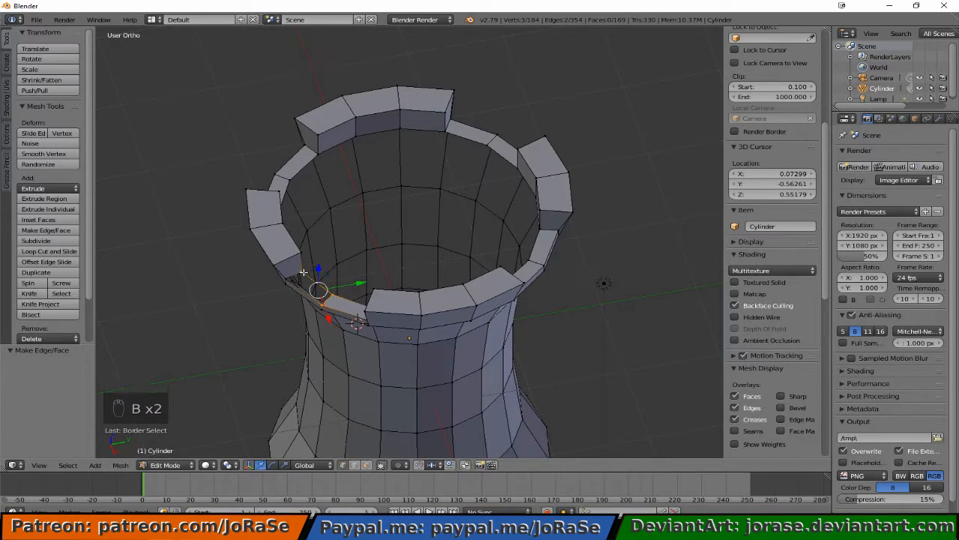
key("f")
key("a")
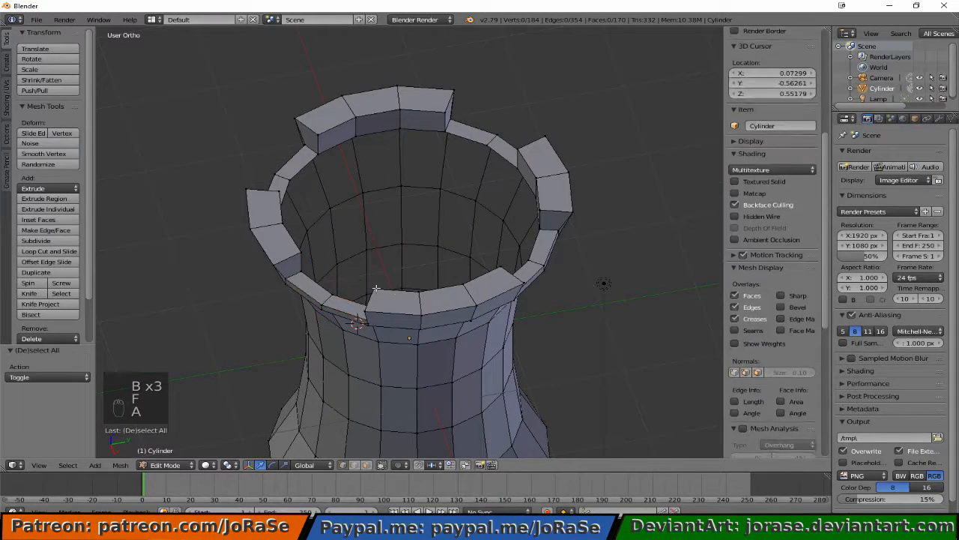
- Extrude the tower's inner rim edge loop and lower the new loop by about 0.246 in Z
middle_click_drag(311, 274, 342, 278)
right_click(329, 123, "alt")
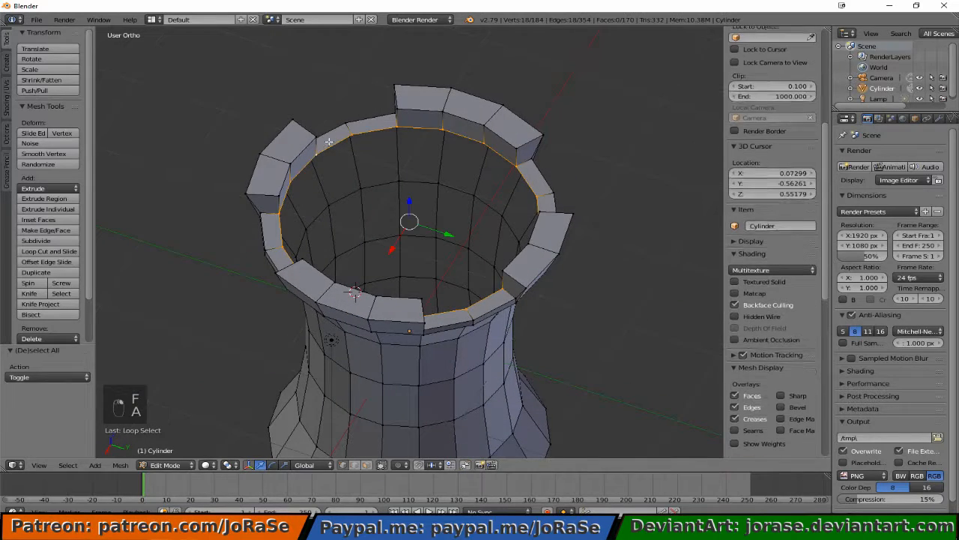
middle_click_drag(349, 215, 412, 243)
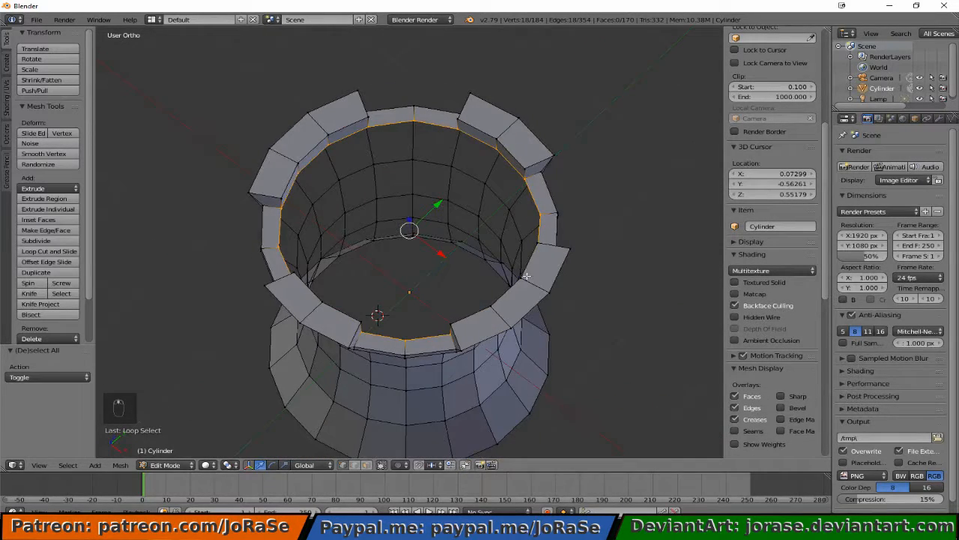
key("e")
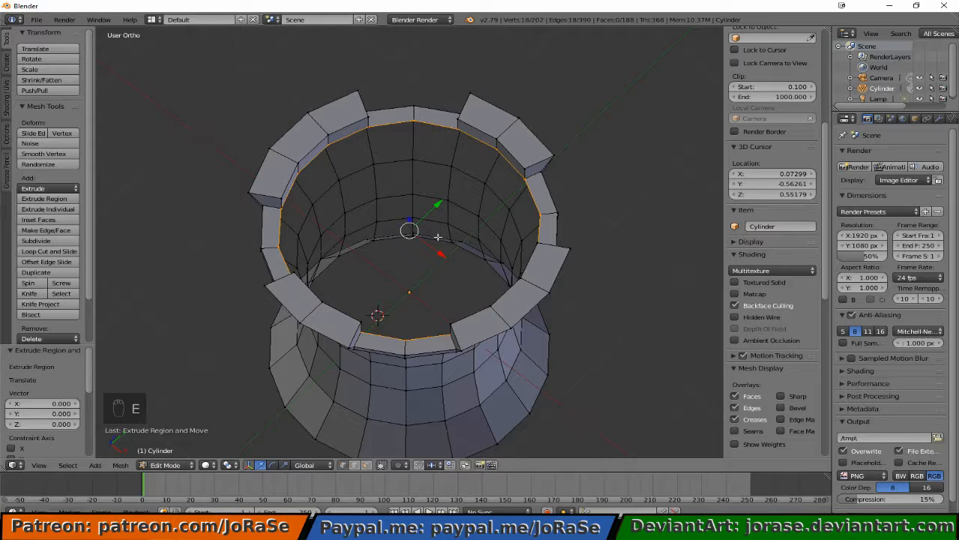
middle_click_drag(437, 237, 391, 203)
left_click_drag(407, 191, 401, 205)
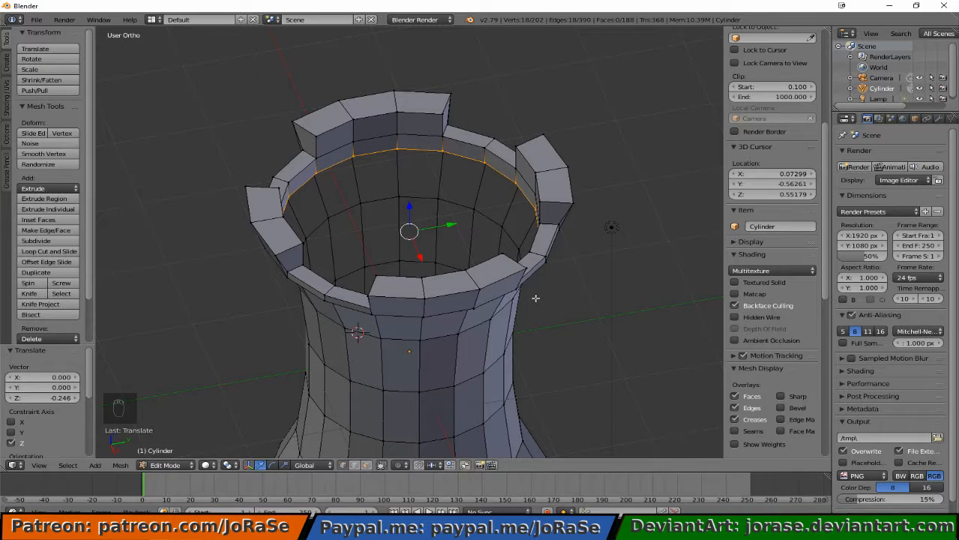
- Extrude the lowered inner loop in place and merge its vertices at the center to close the tower's roof floor
key("e")
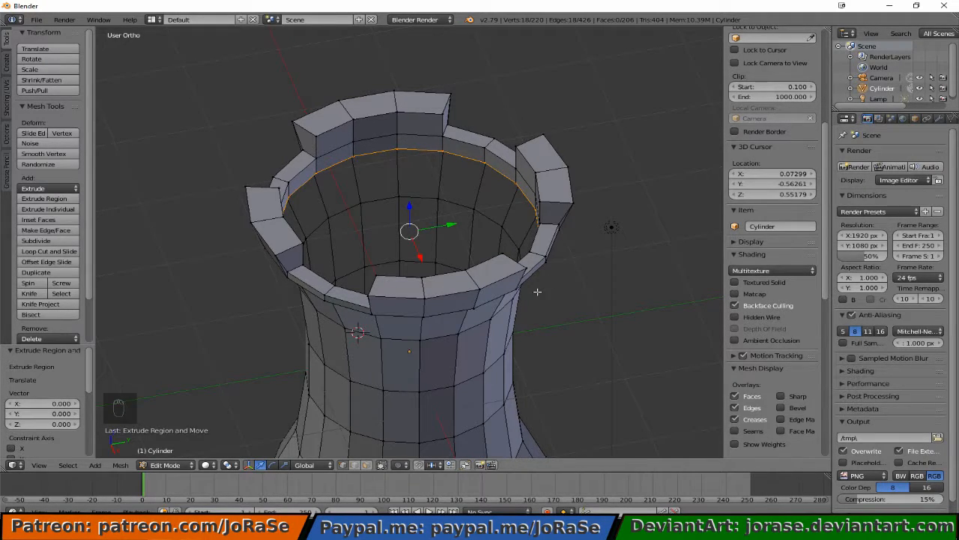
key("alt+m")
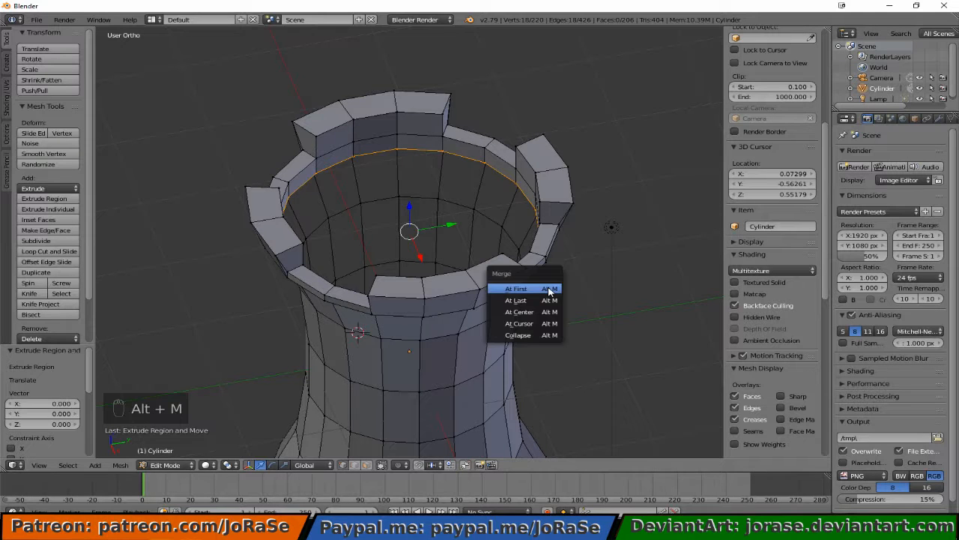
left_click(543, 315)
key("a")
middle_click_drag(552, 314, 444, 301)
scroll(465, 282, "down", 4)
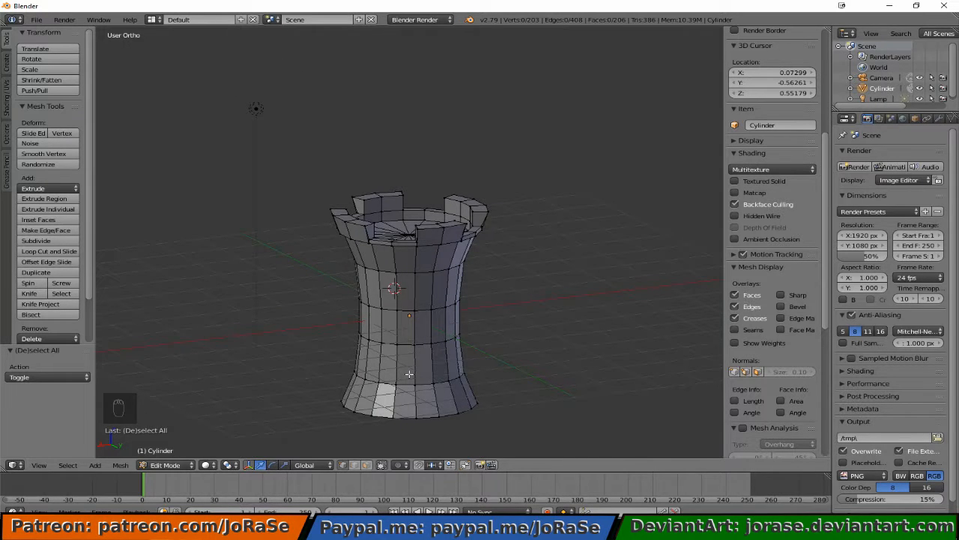
- Delete the two middle vertices in the lowest row of faces on the tower's front to open a doorway
key("KP_3")
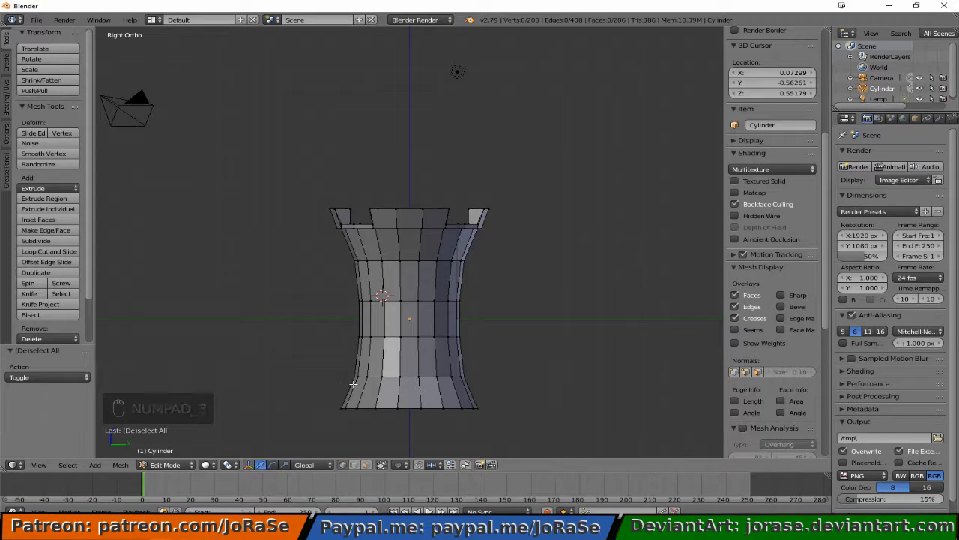
scroll(353, 384, "down", 3, "shift")
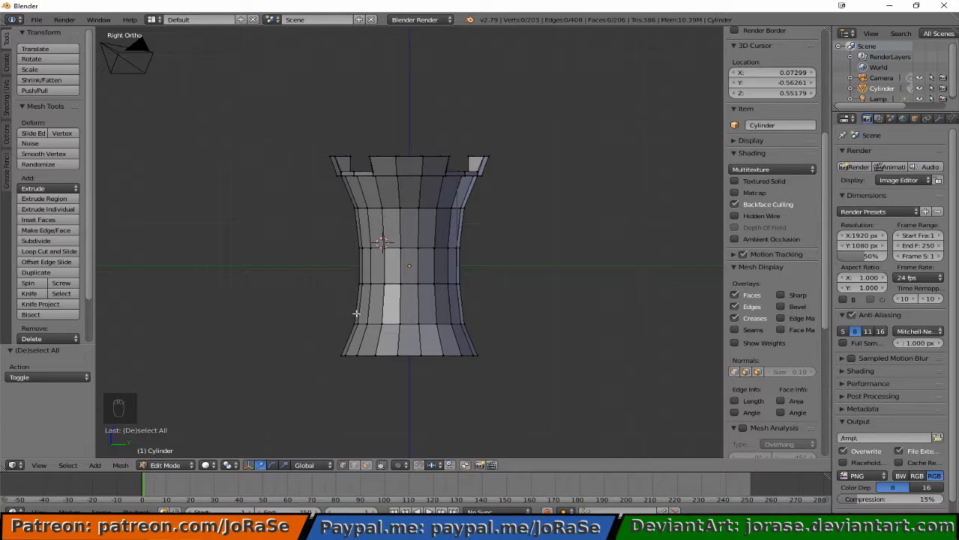
key("KP_1")
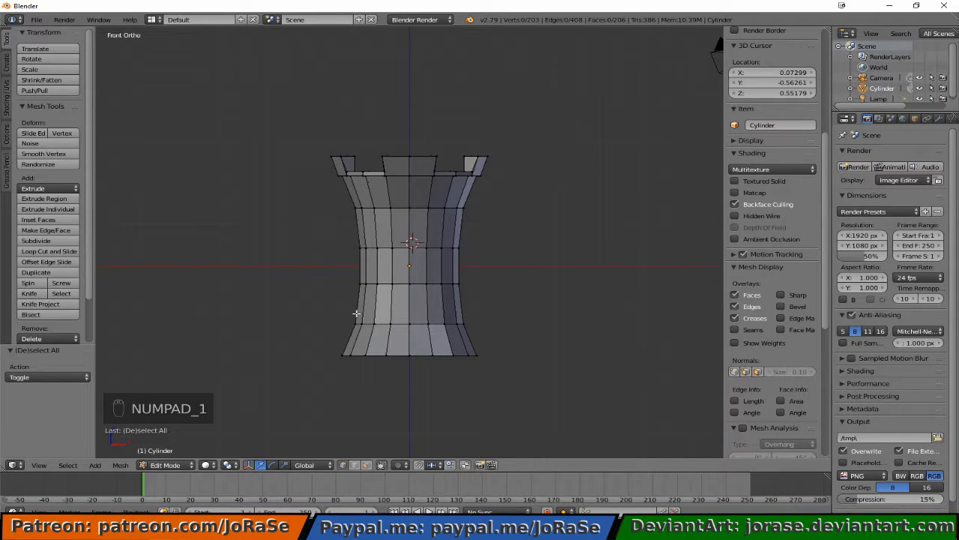
key("KP_3")
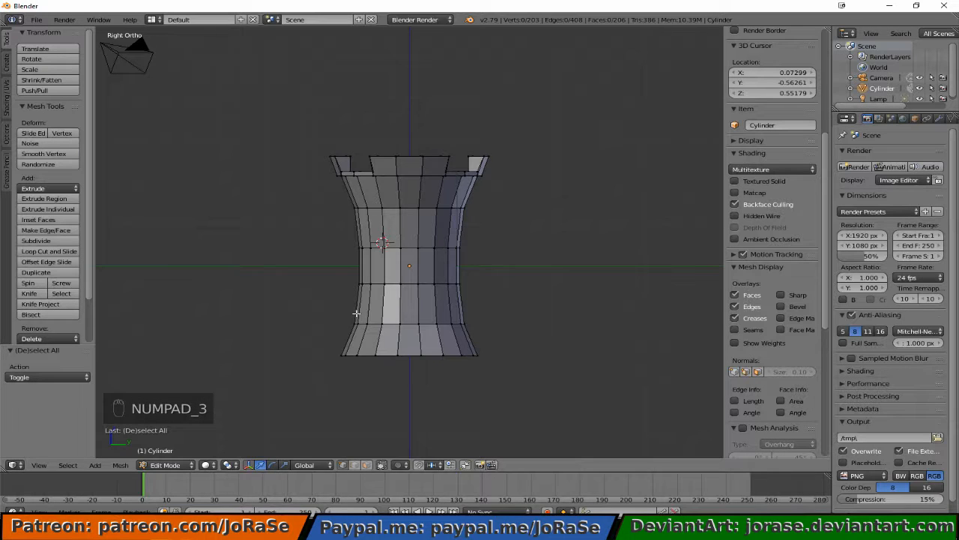
key("KP_1")
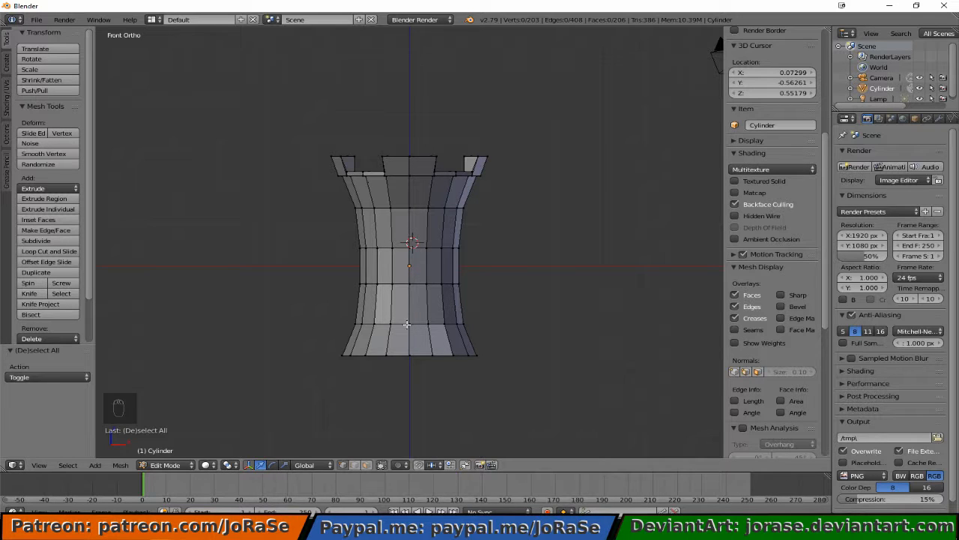
key("b")
left_click_drag(404, 316, 421, 363)
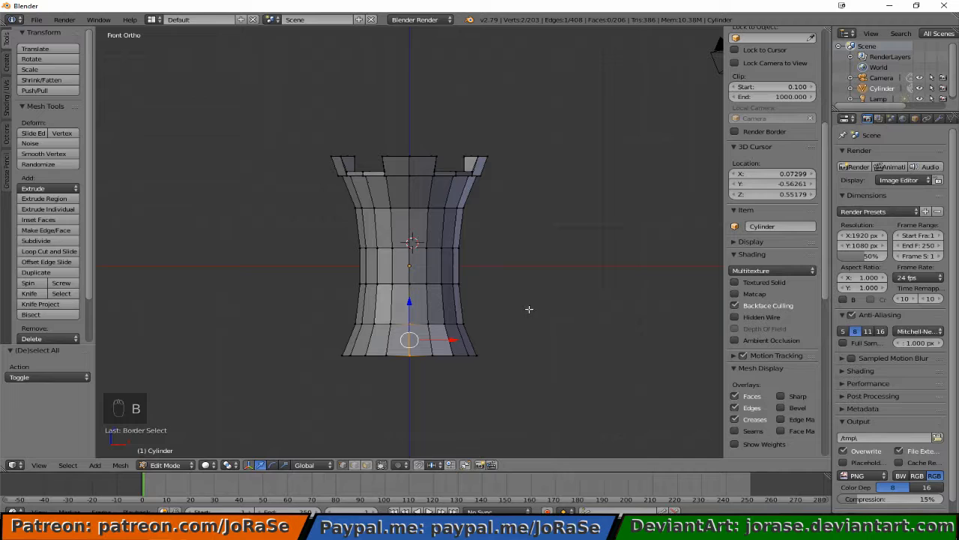
key("x")
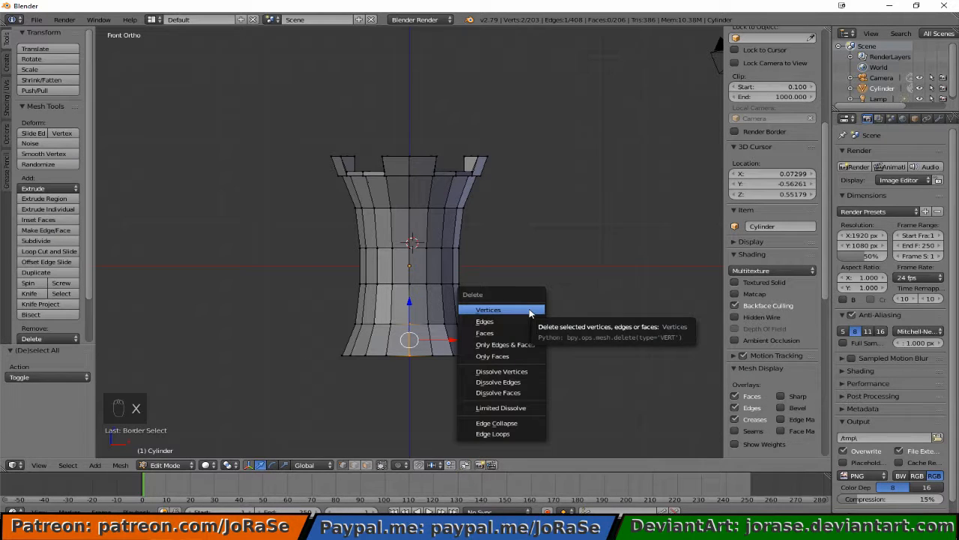
left_click(529, 308)
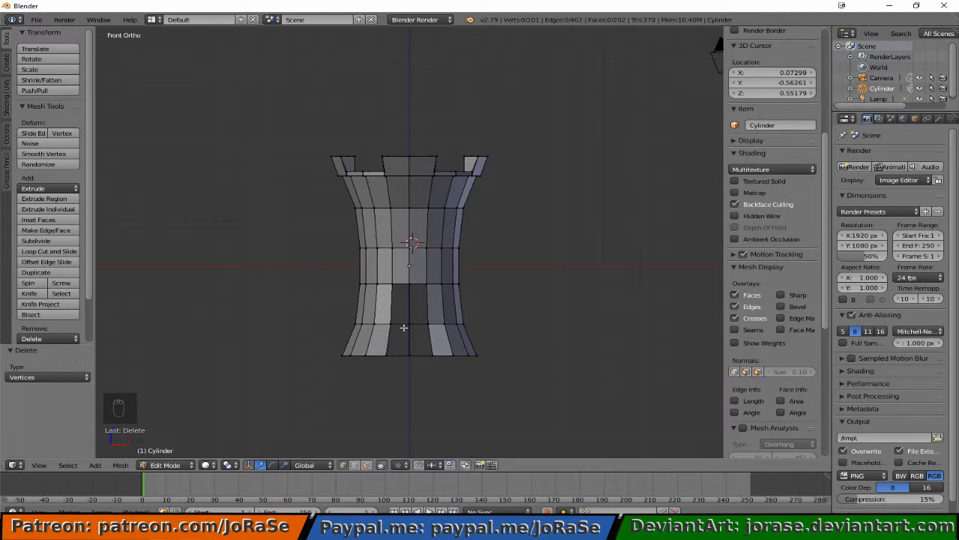
- Add a cube, move it about 4.389 in X and -1.614 in Z beside the tower, and scale it down
middle_click_drag(511, 299, 359, 288, "shift")
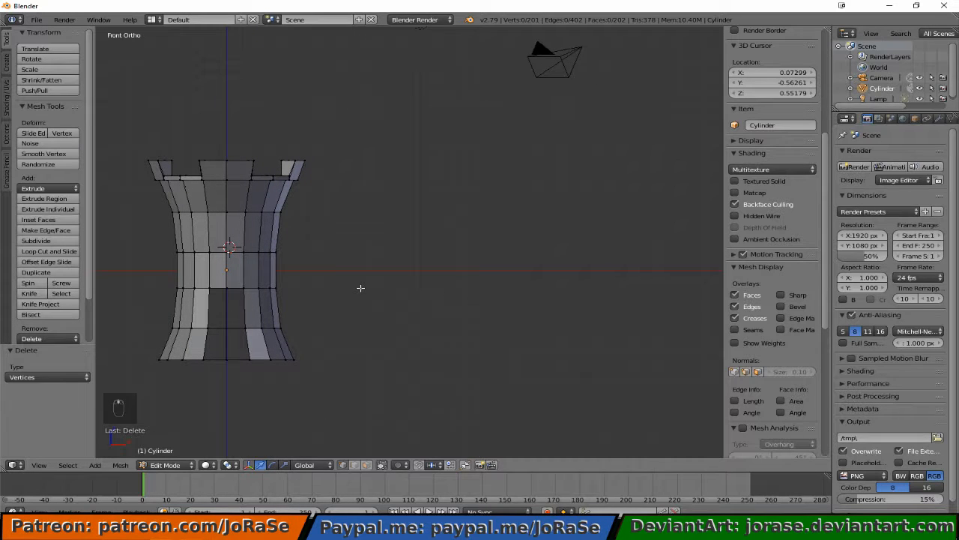
left_click(6, 63)
left_click(39, 70)
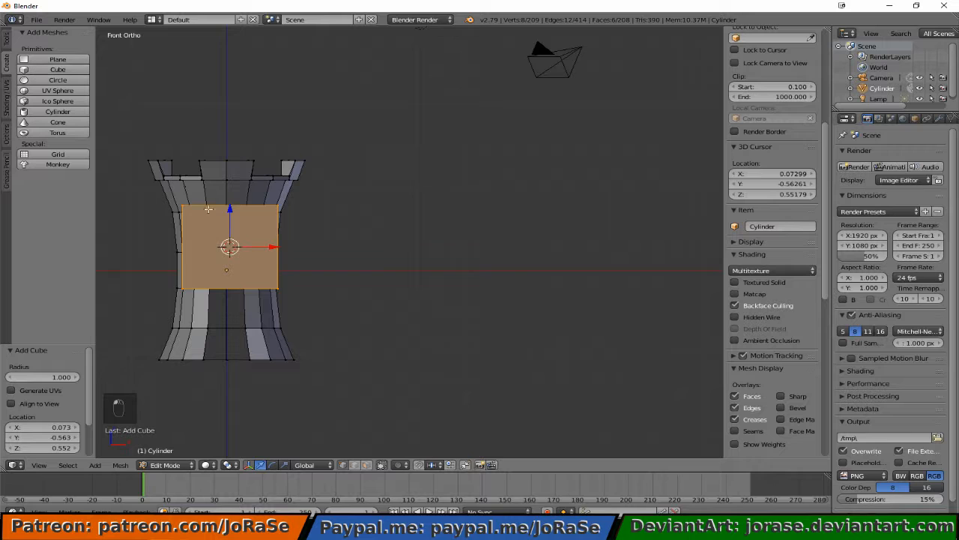
key("g")
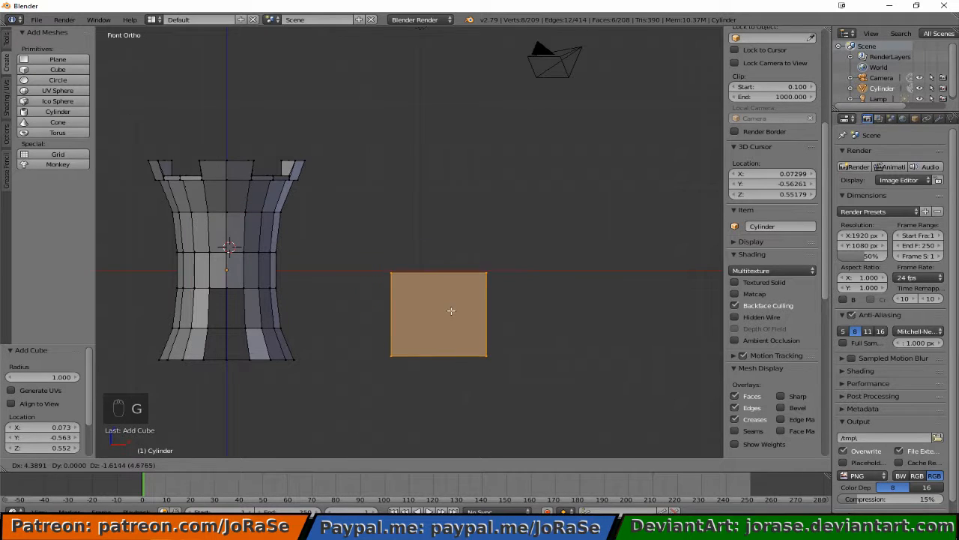
left_click(500, 239)
key("s")
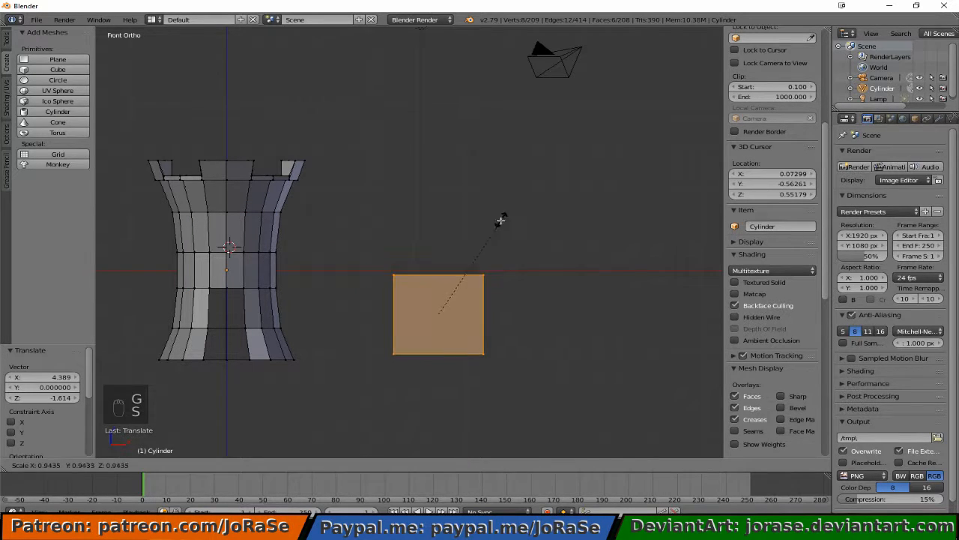
left_click(475, 252)
key("a")
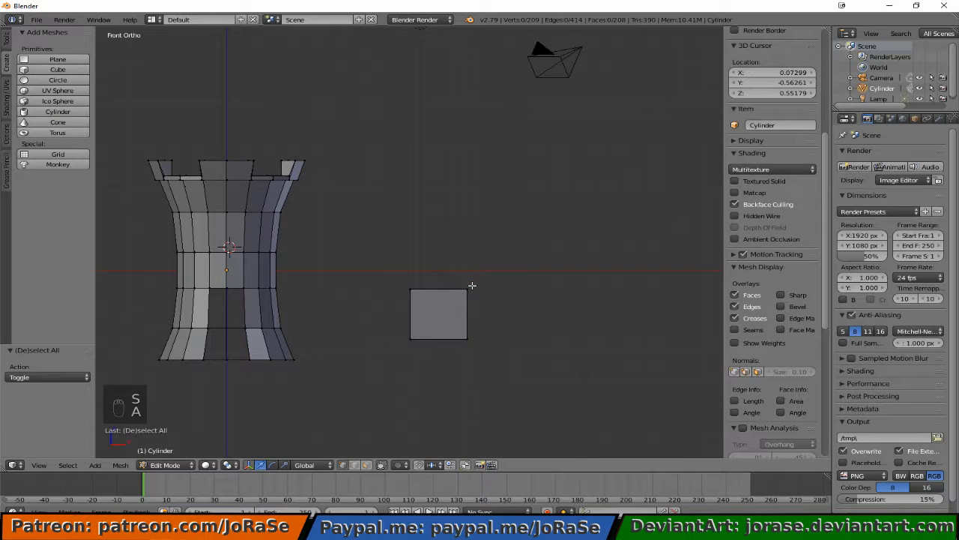
- Switch to wireframe display and move the whole cube about -4.503 in X and -0.504 in Z onto the tower's base
key("a")
key("a")
key("z")
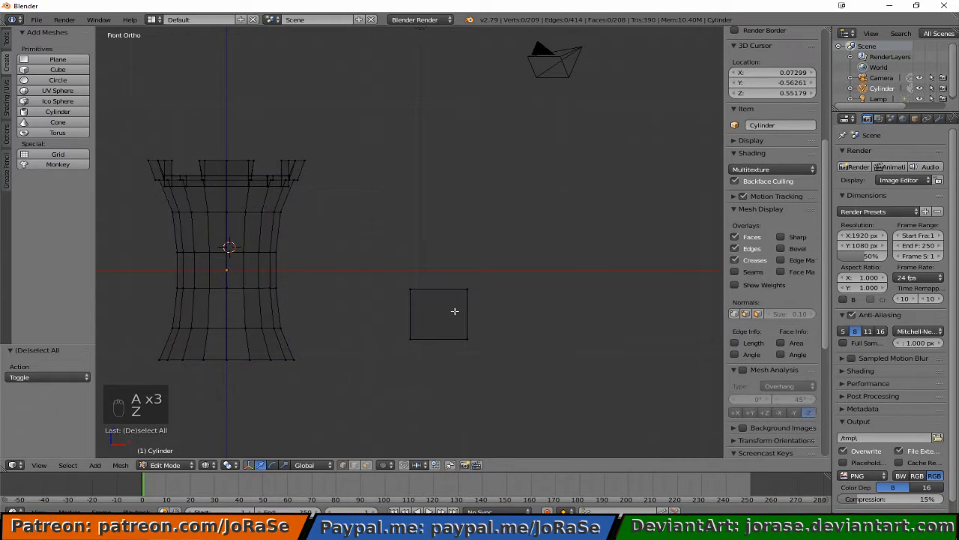
key("b")
left_click_drag(405, 300, 525, 353)
key("g")
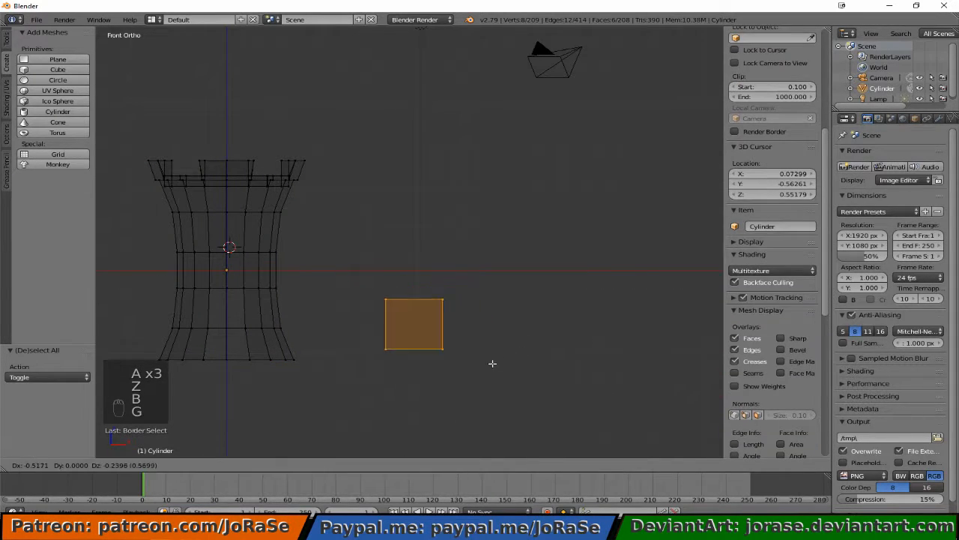
left_click(310, 373)
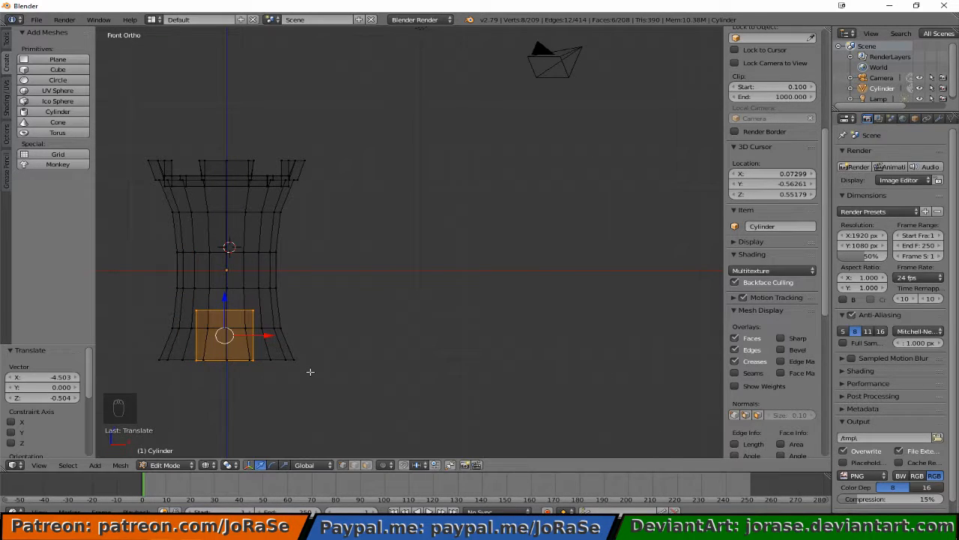
- Move the cube about 4.83 along X clear of the tower and scale its top face to about 0.726 in X
key("g")
key("x")
left_click(499, 321)
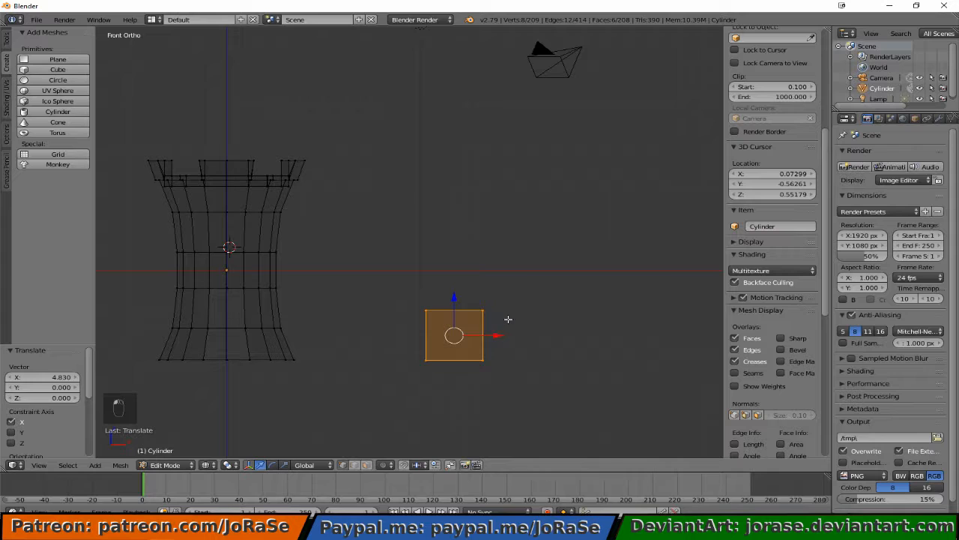
key("a")
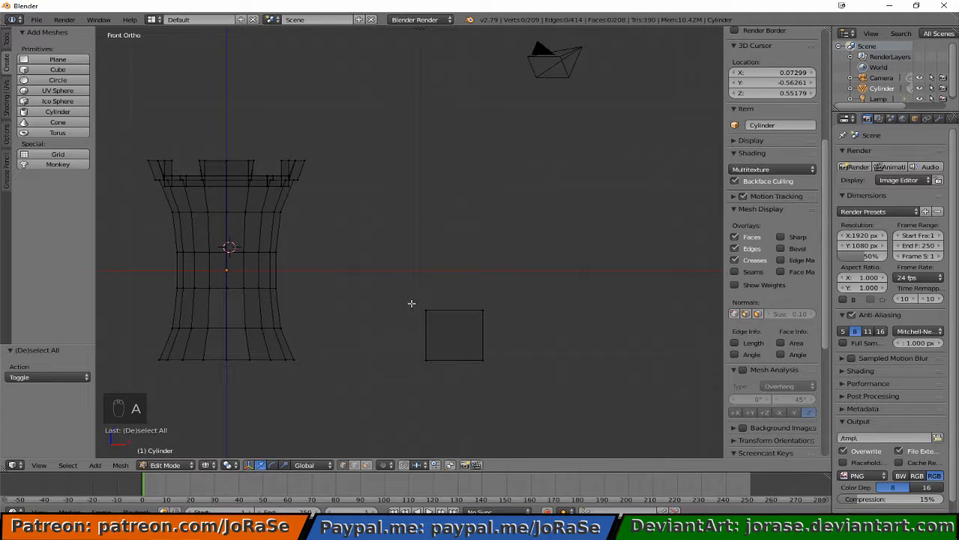
key("b")
left_click_drag(411, 302, 515, 332)
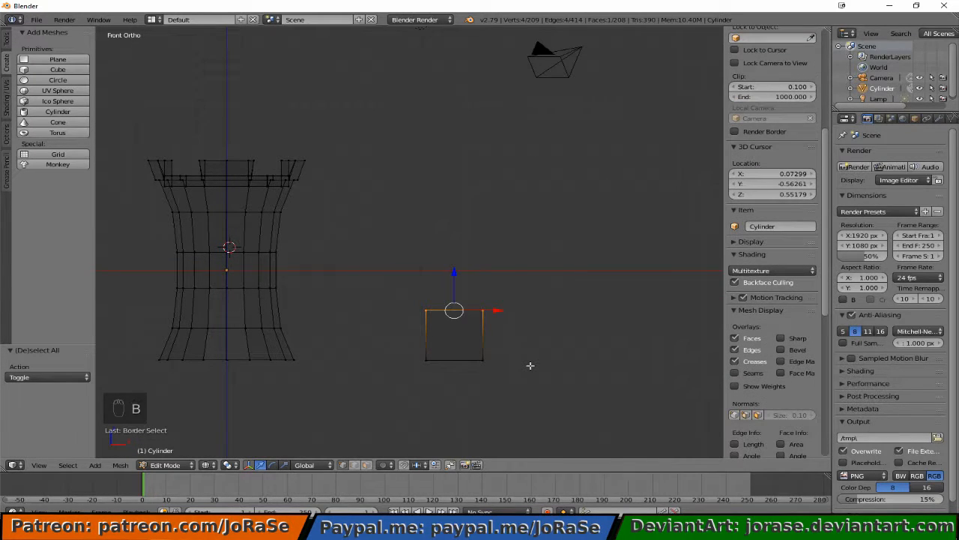
key("s")
key("x")
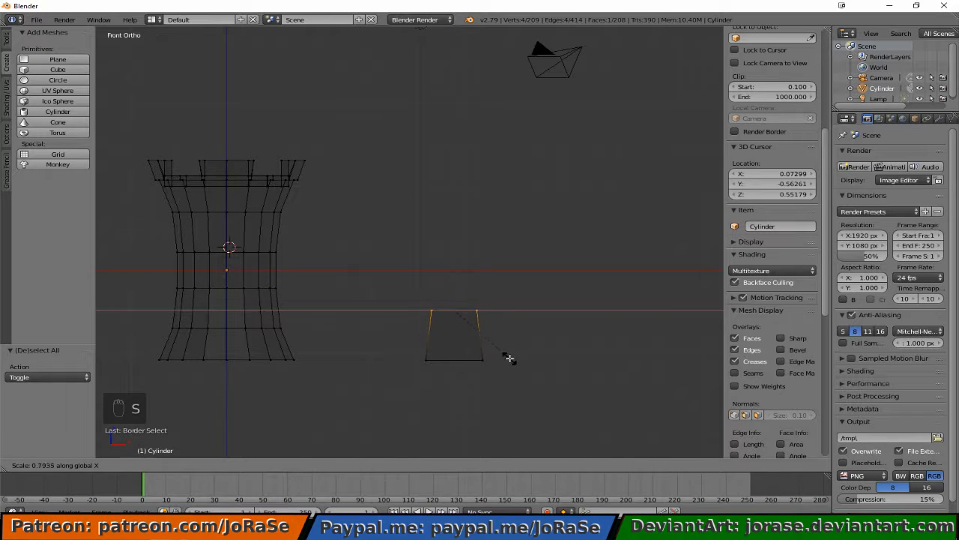
left_click(509, 352)
- Move the whole tapered block about -4.78 in X back to the doorway and about -1.802 in Y toward the tower's front
key("b")
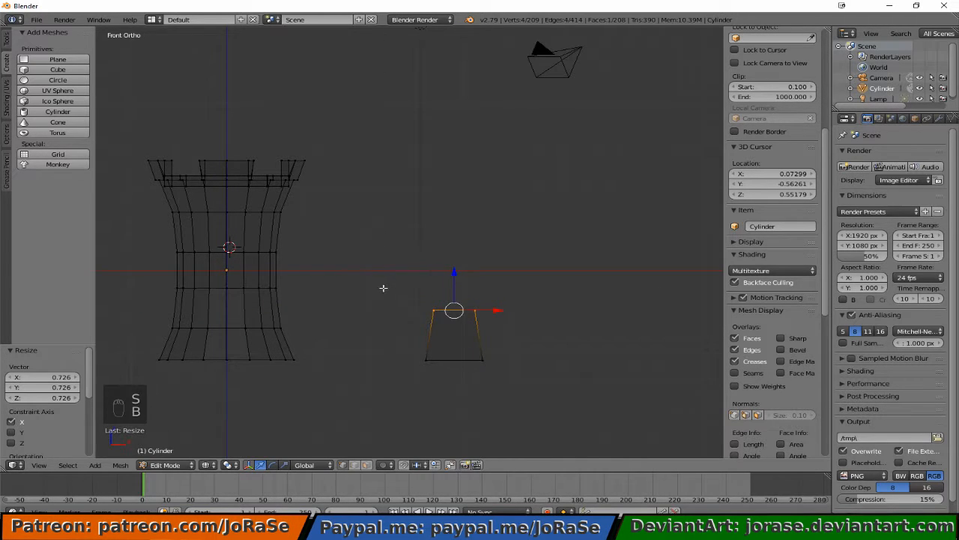
left_click_drag(380, 285, 508, 377)
key("g")
key("x")
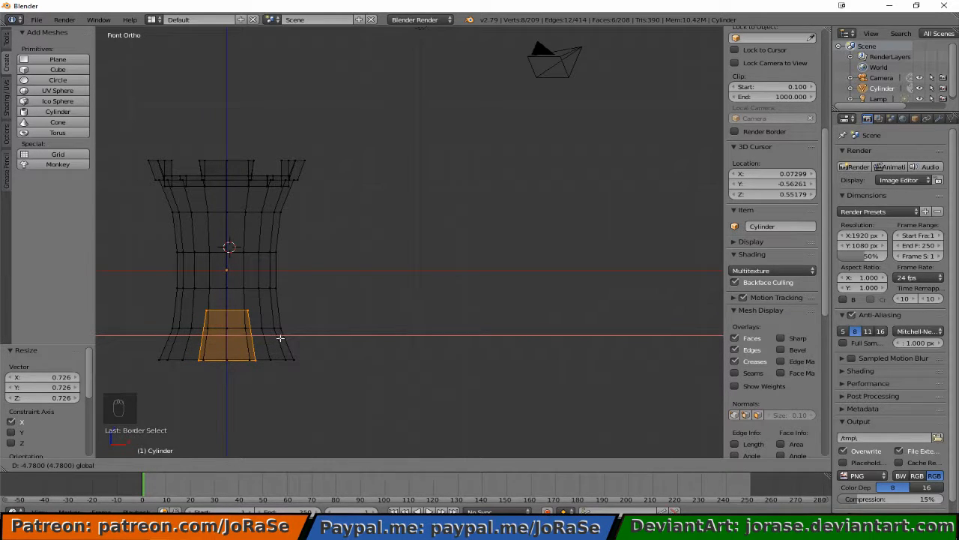
left_click(279, 338)
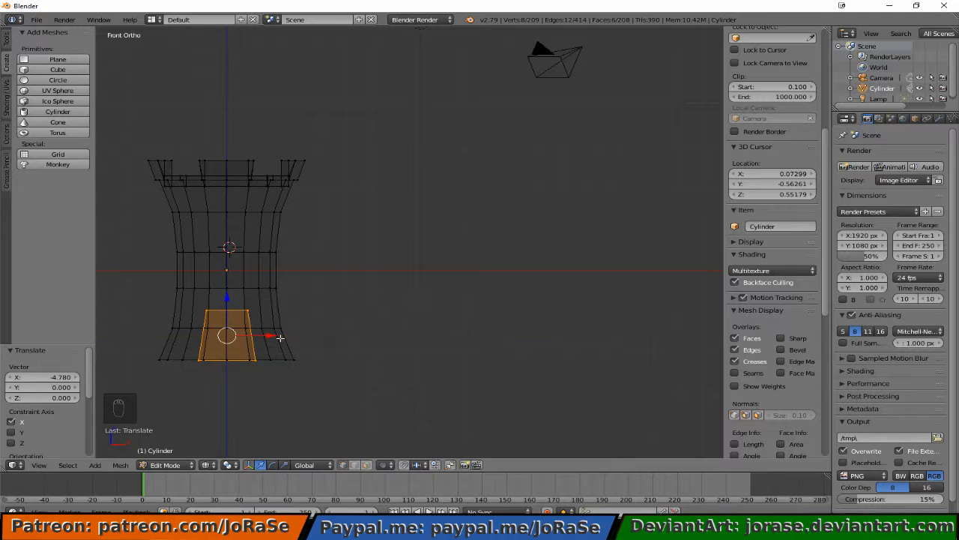
middle_click_drag(326, 308, 292, 303)
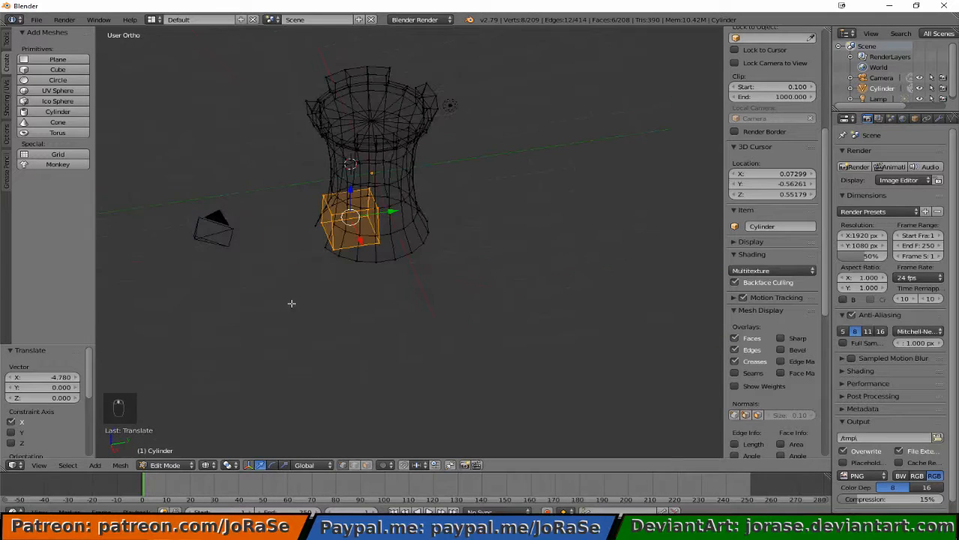
left_click(382, 215)
left_click_drag(386, 212, 312, 262)
- In front view, move the doorway block's negative-X side inward about 0.093 along X
key("KP_1")
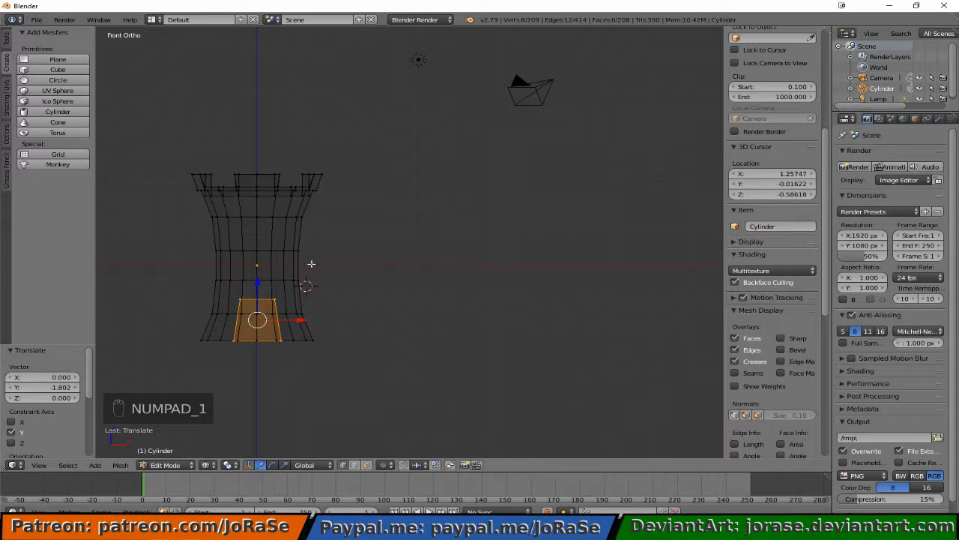
scroll(385, 214, "up", 7)
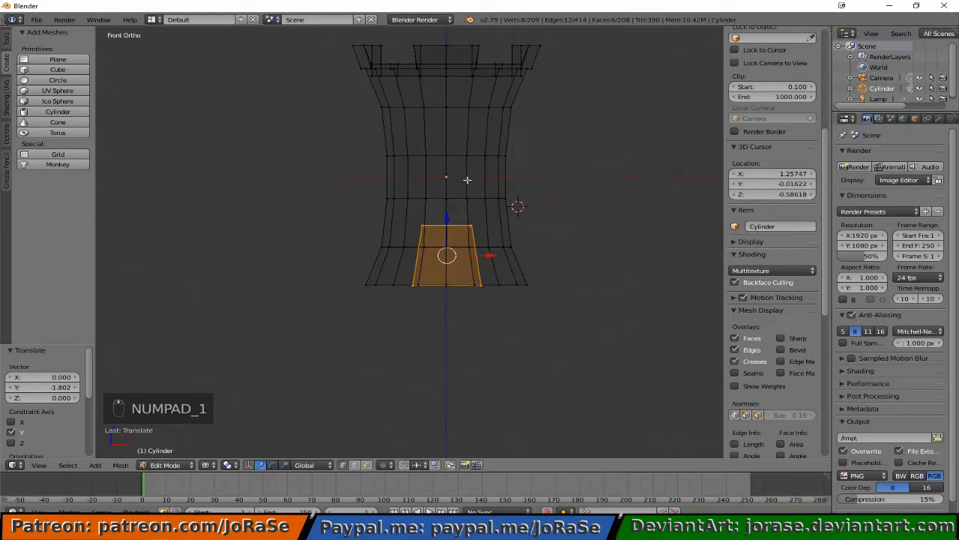
key("a")
middle_click_drag(464, 179, 303, 188, "shift")
key("b")
left_click_drag(284, 195, 302, 225)
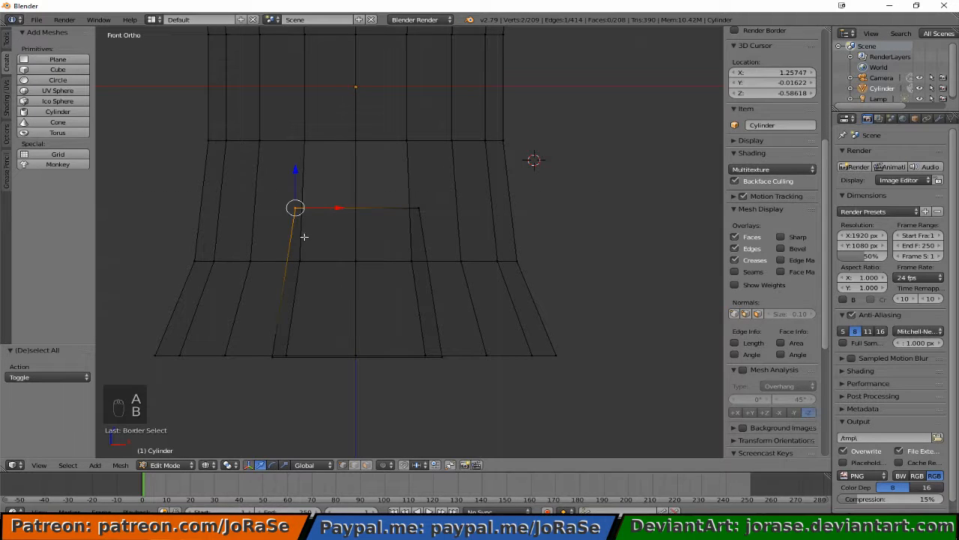
key("b")
left_click_drag(253, 336, 281, 375)
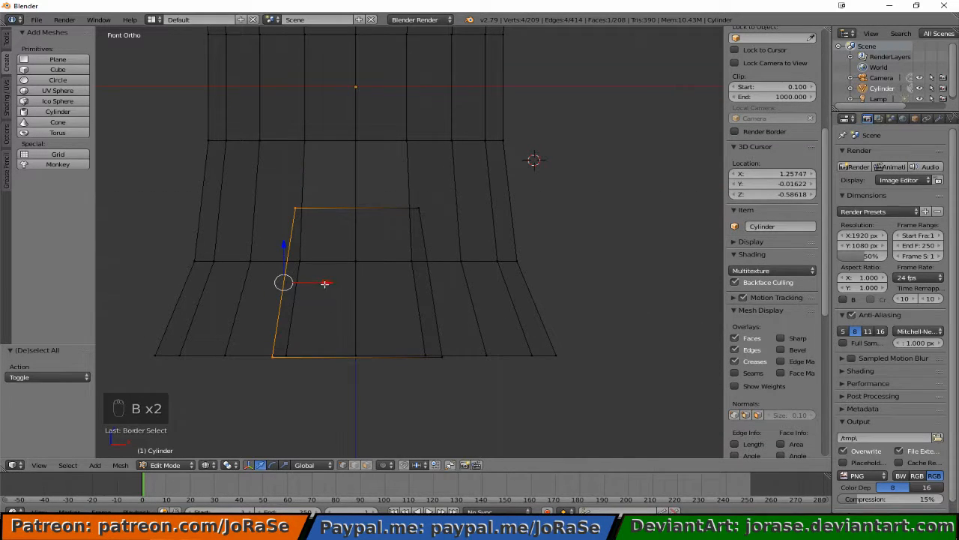
key("g")
key("x")
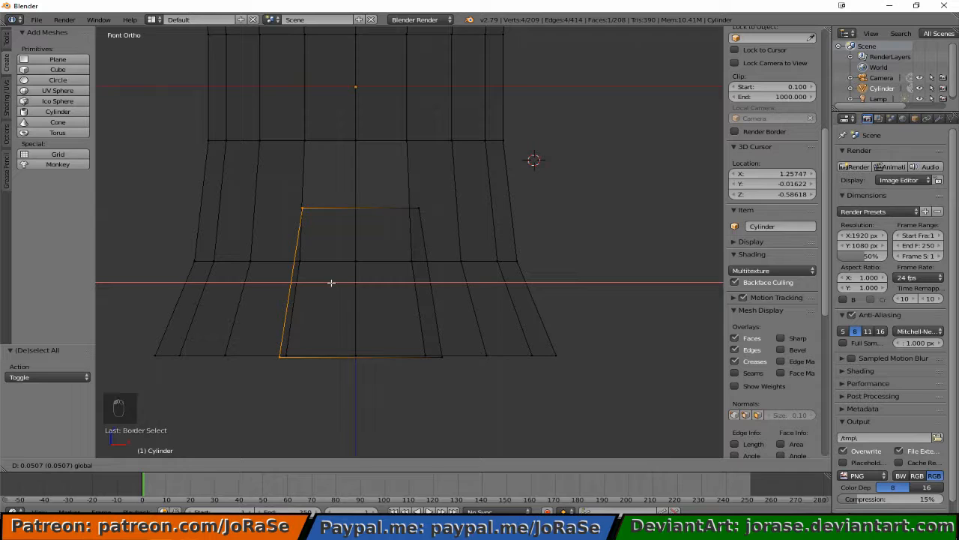
left_click(337, 283)
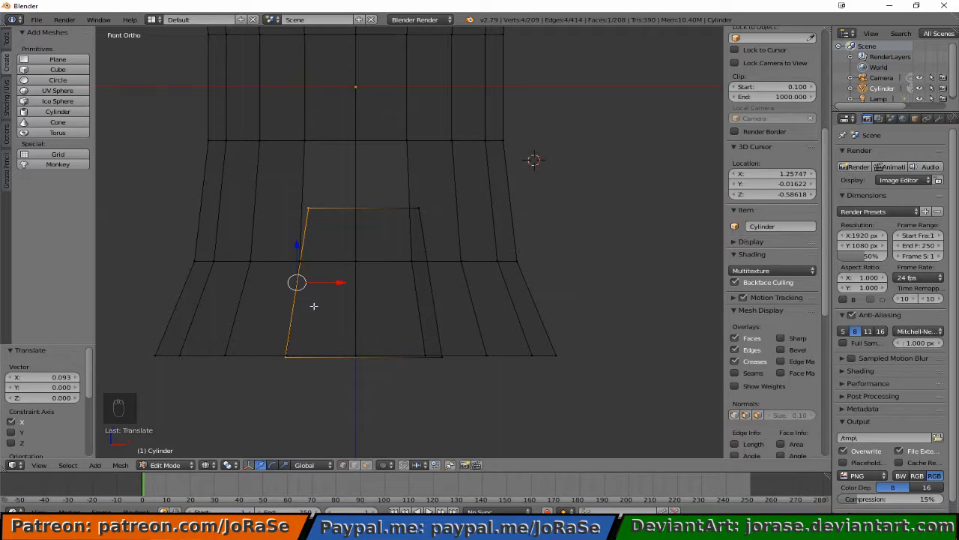
- Move the doorway block's positive-X side inward about 0.114 along X to line up with the tower's base edge
key("a")
key("b")
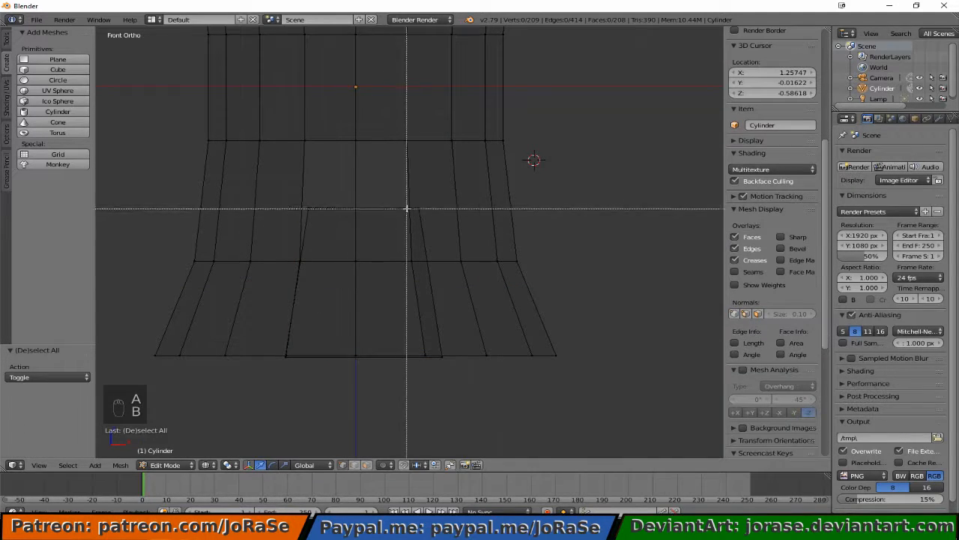
left_click_drag(407, 203, 424, 236)
key("b")
left_click_drag(435, 345, 462, 400)
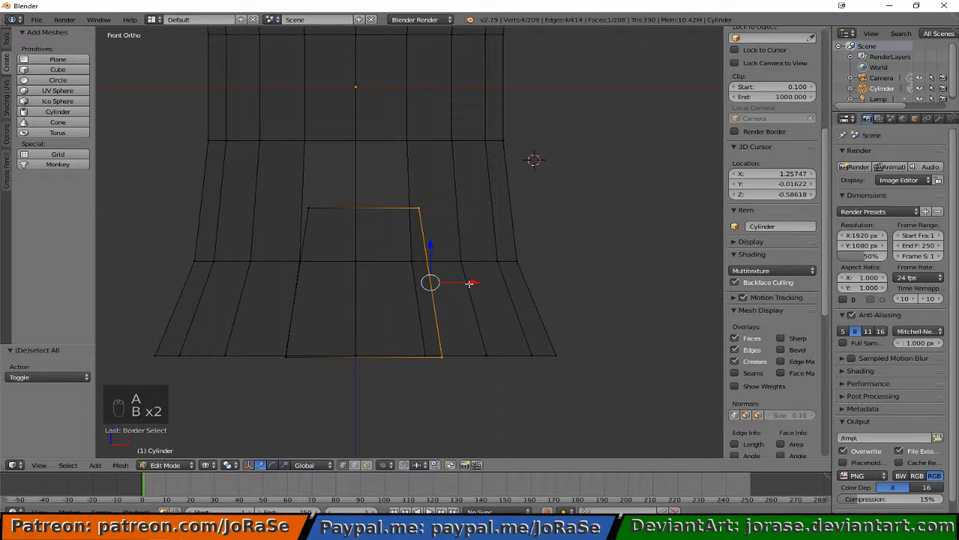
key("g")
key("x")
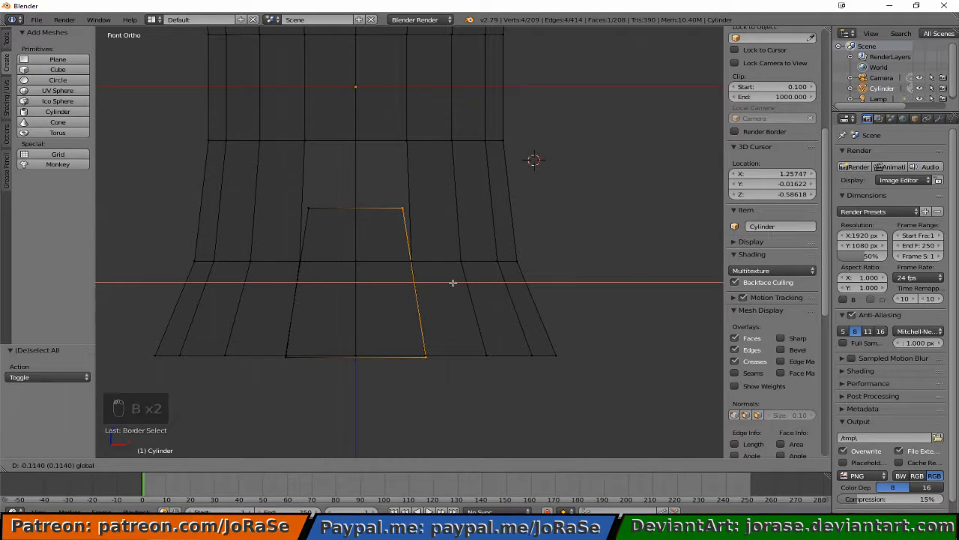
left_click(452, 281)
- Widen the top face of the doorway block by scaling it to about 1.172 in X
key("a")
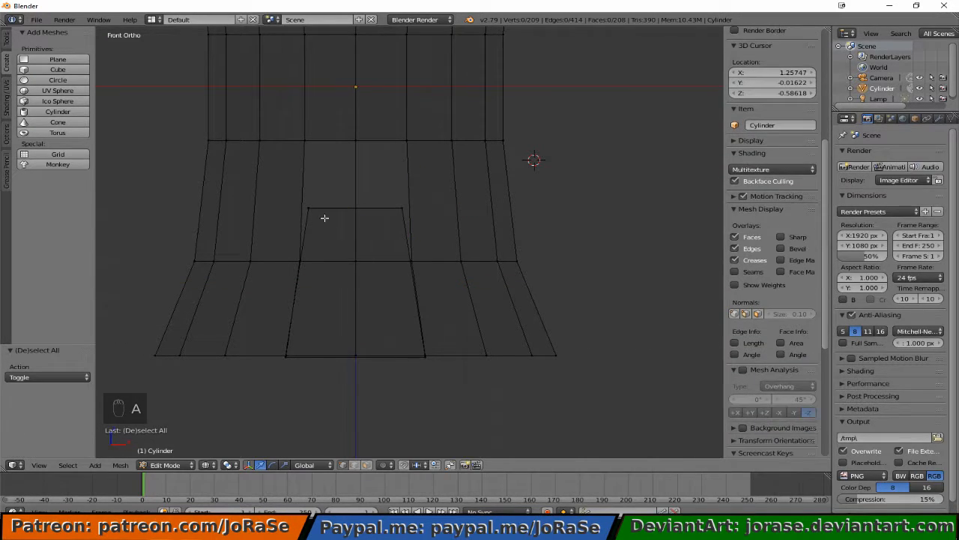
key("b")
left_click_drag(290, 200, 417, 236)
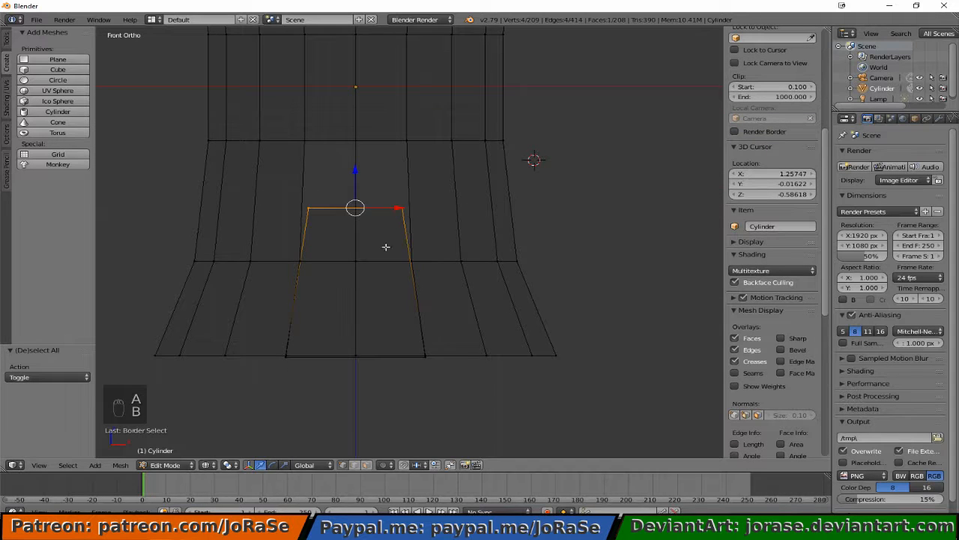
key("s")
key("x")
left_click(377, 308)
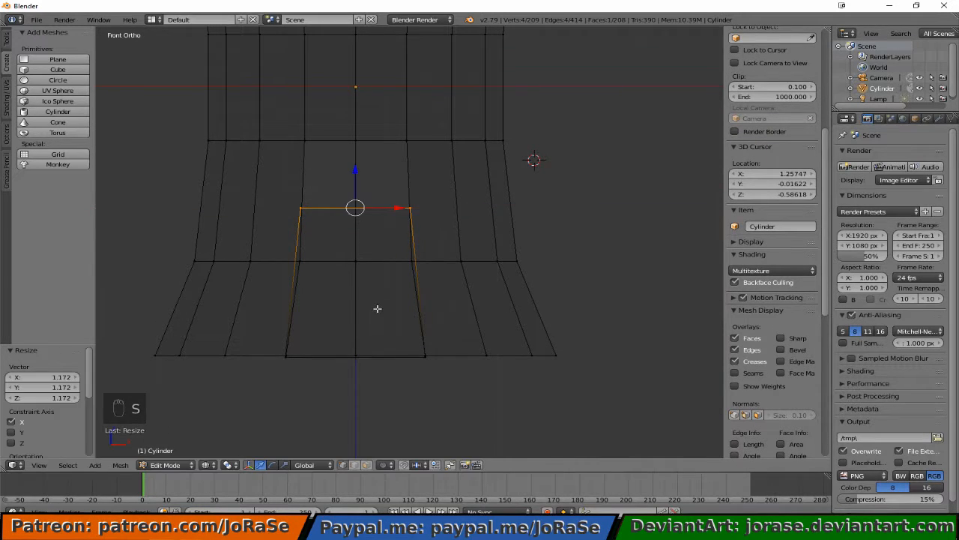
- Raise the doorway block's top face about 0.304 in Z and scale it to about 0.963 in X
key("a")
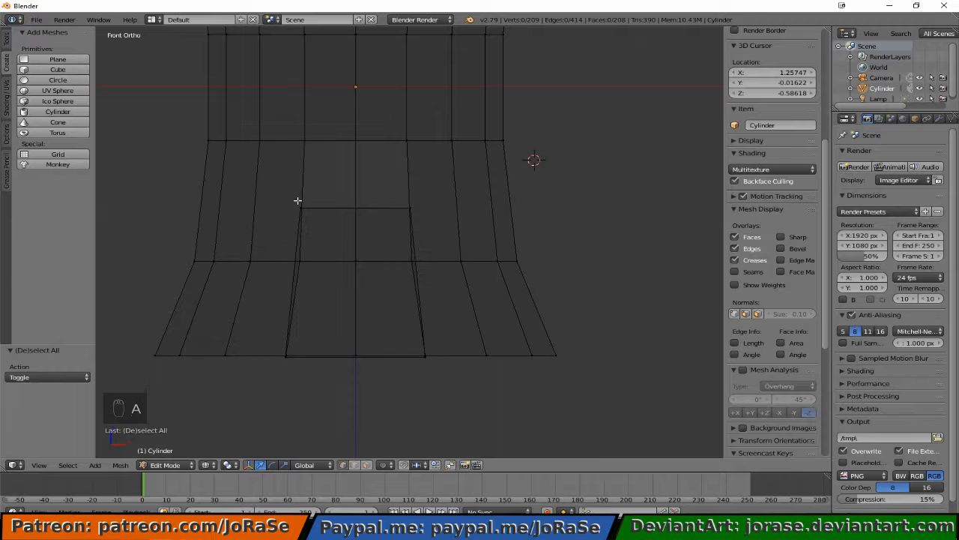
key("b")
left_click_drag(285, 195, 424, 266)
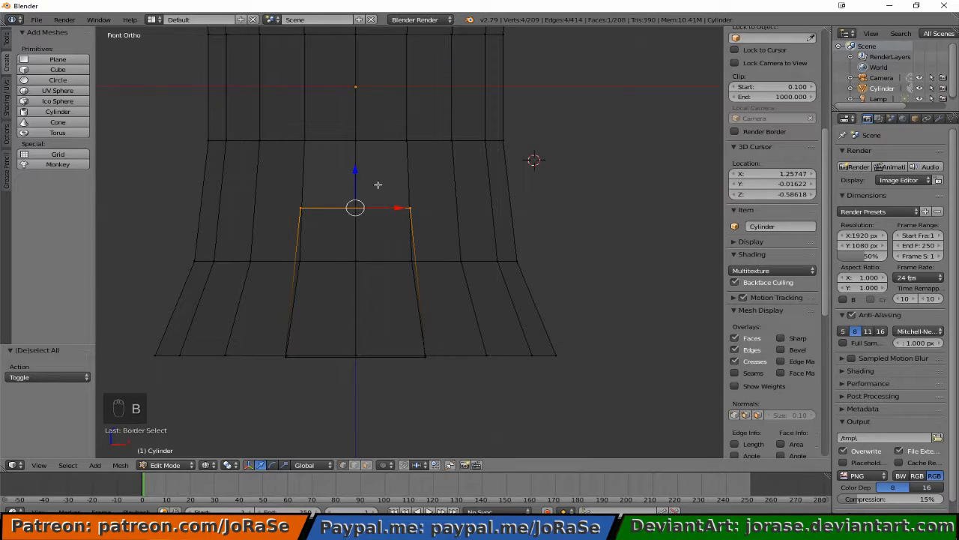
left_click(355, 177)
left_click_drag(354, 177, 358, 142)
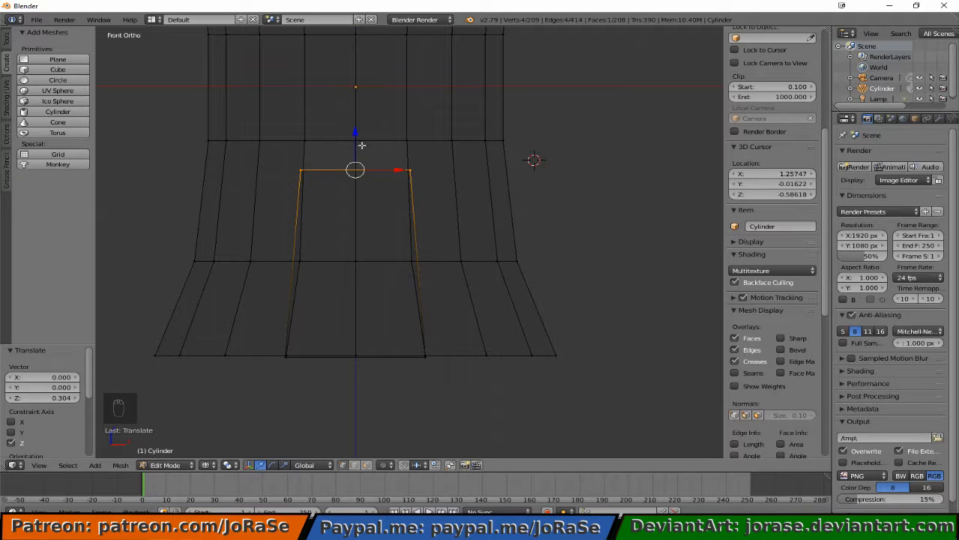
key("s")
key("x")
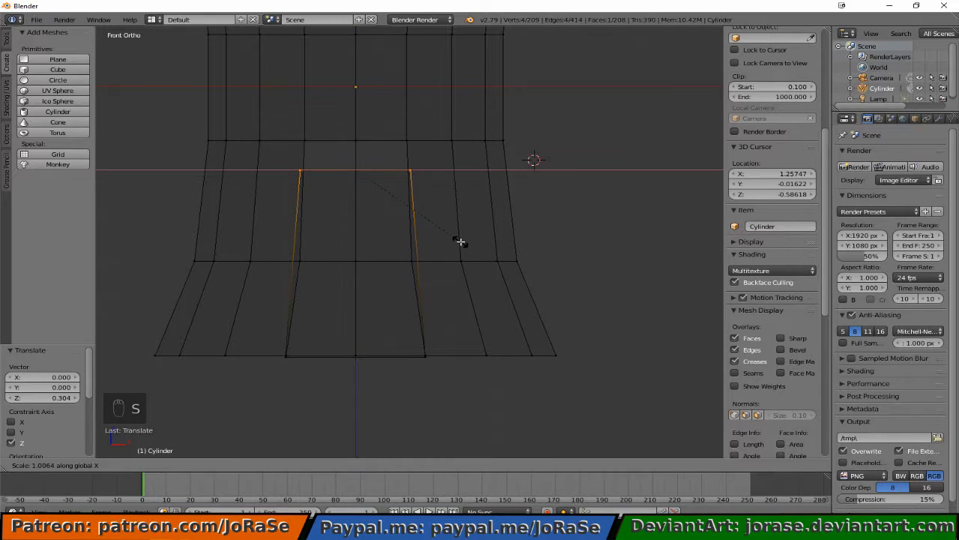
left_click(455, 240)
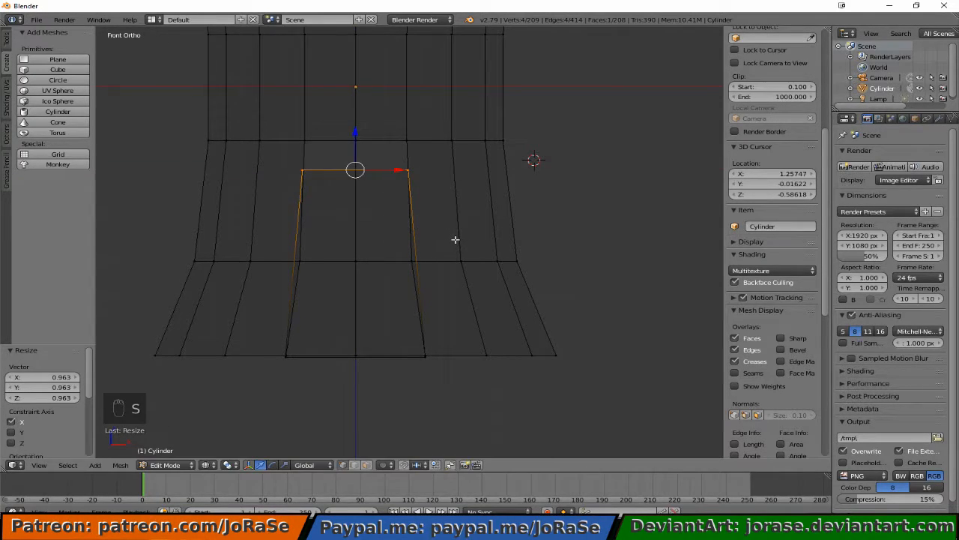
- Add one horizontal loop cut around the doorway block, level with the tower's lowest edge ring above the base
key("a")
left_click(4, 46)
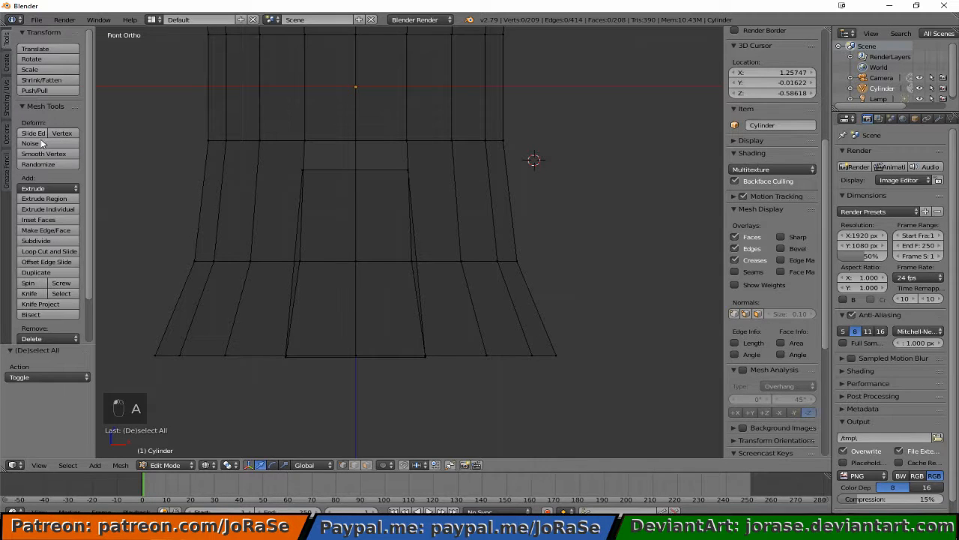
left_click(48, 251)
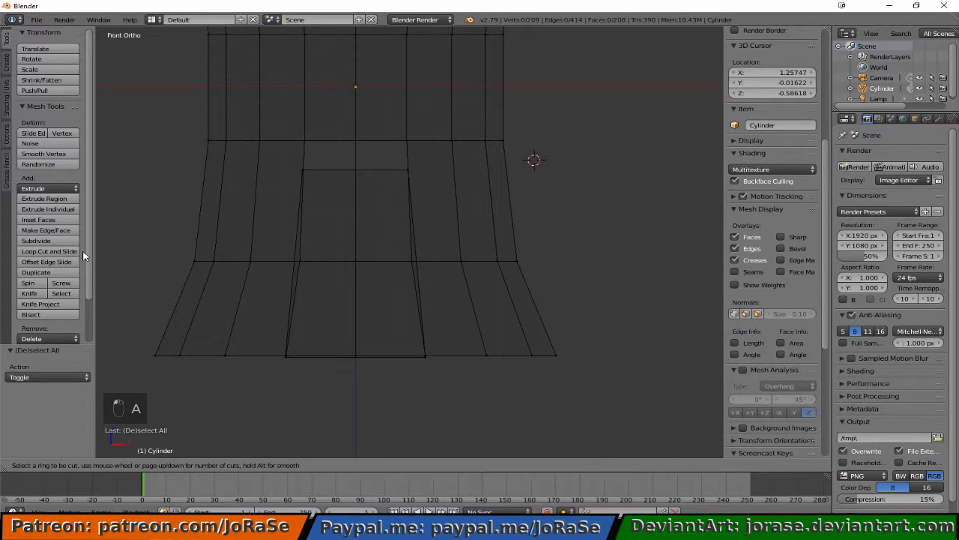
left_click(296, 257)
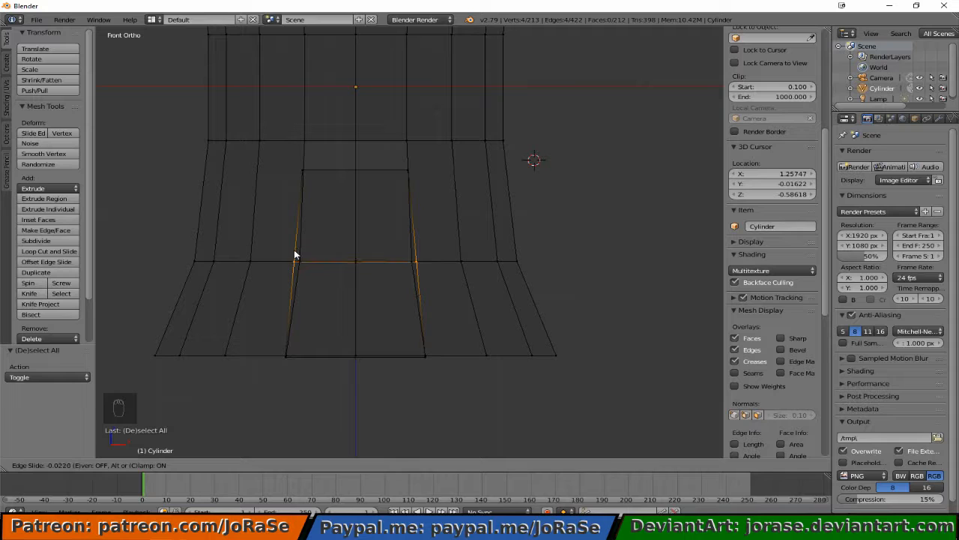
left_click(294, 249)
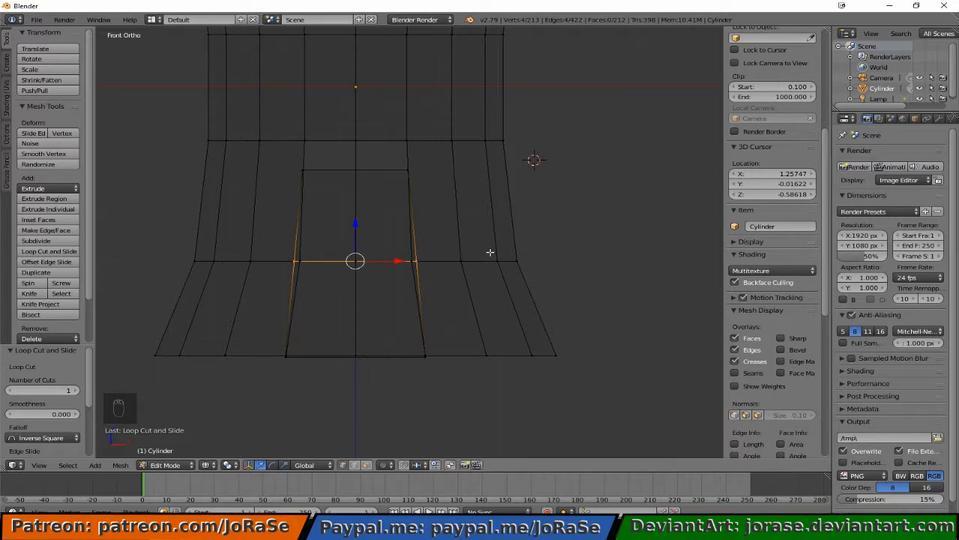
- Scale the doorway block's new edge loop to about 0.927 in X to follow the tower's edges
key("s")
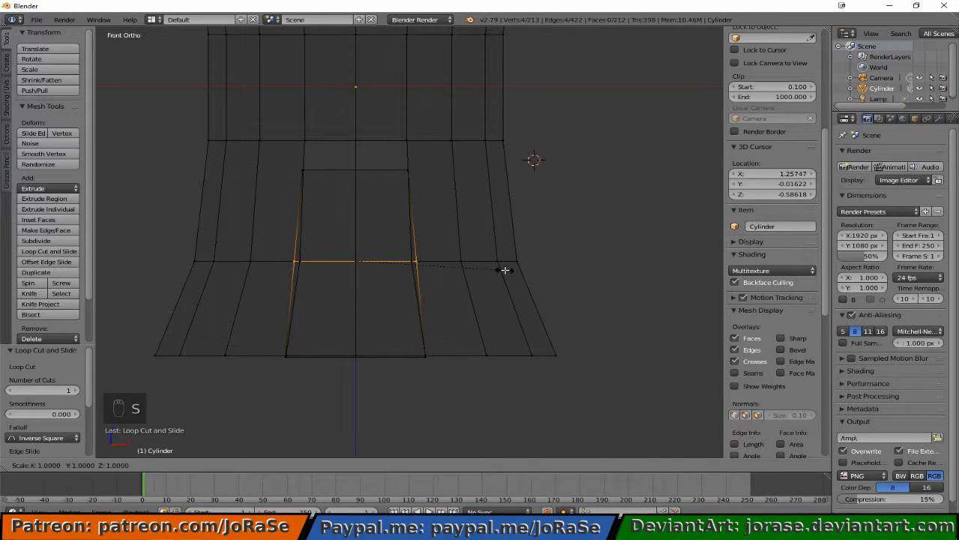
key("x")
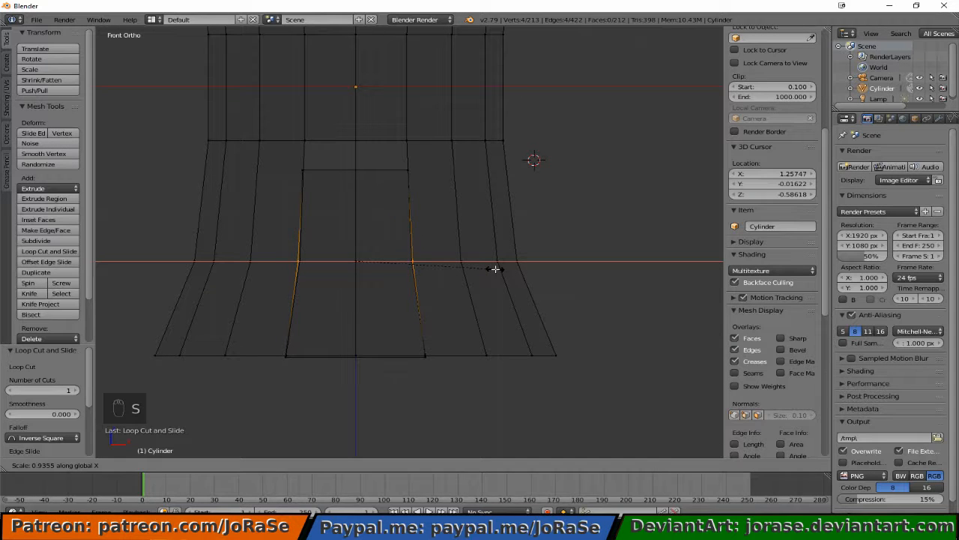
left_click(494, 267)
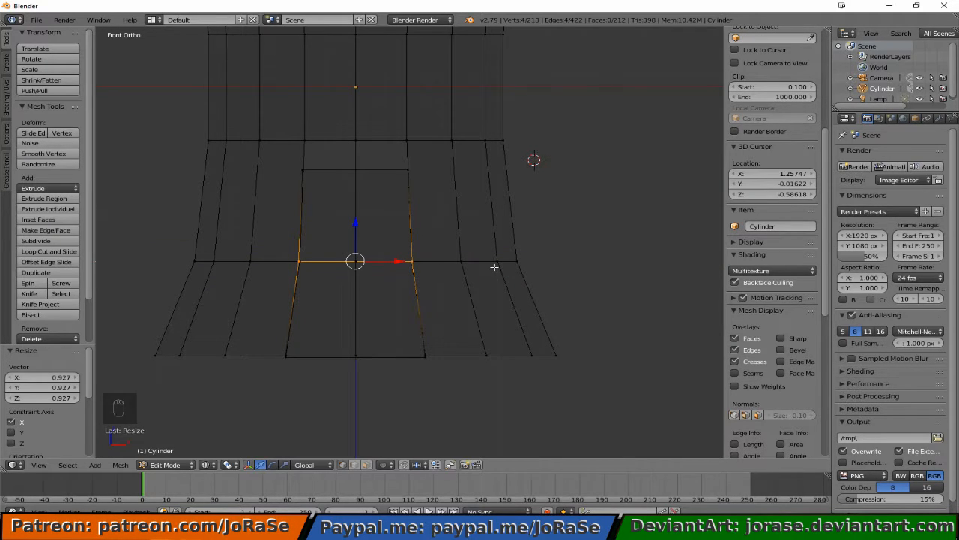
key("a")
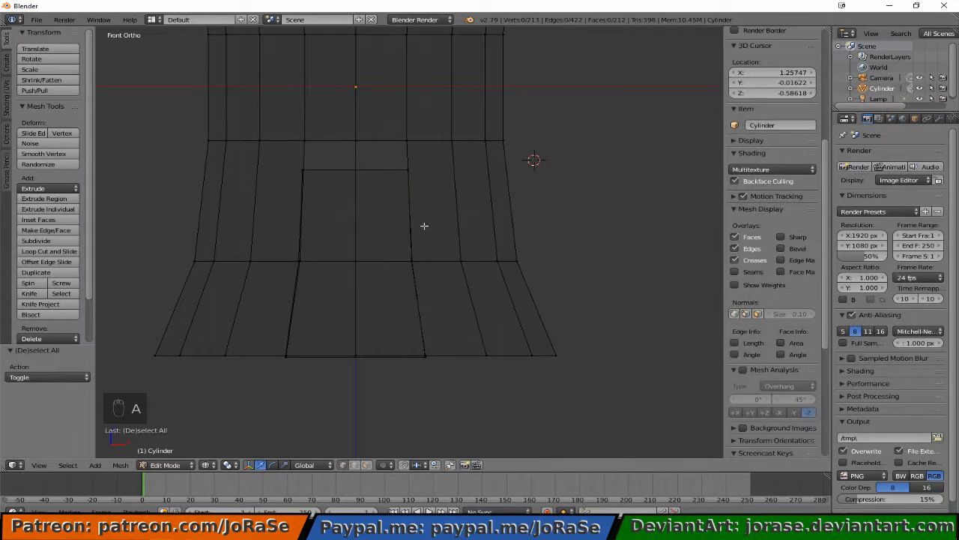
right_click(380, 186, "alt")
middle_click_drag(381, 186, 323, 207)
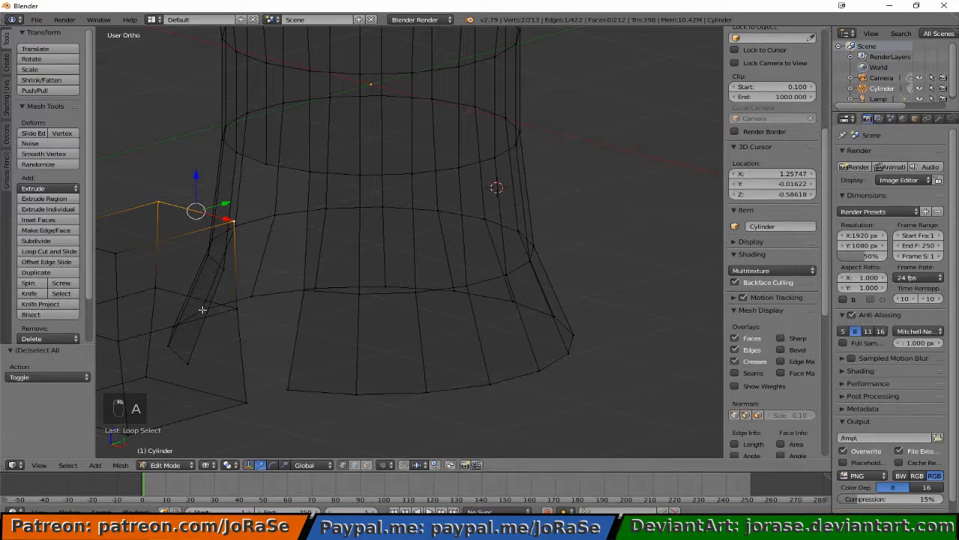
middle_click_drag(217, 311, 344, 256, "shift")
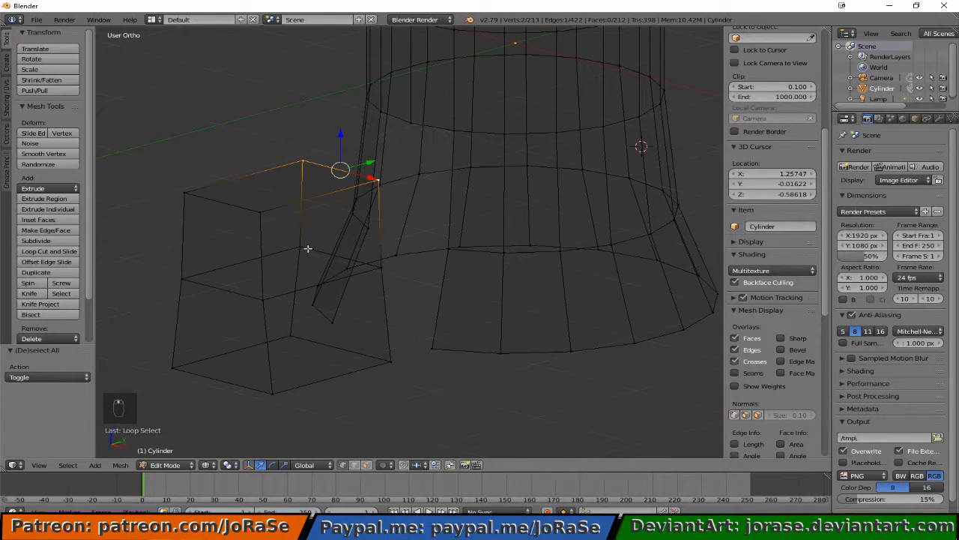
right_click(322, 283, "alt+shift")
key("a")
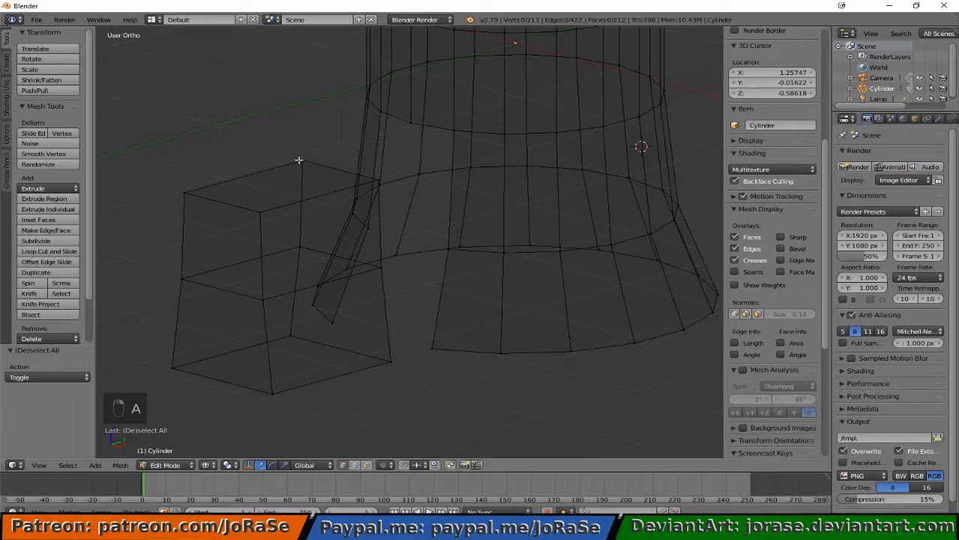
- Select the six vertices on the doorway block's side facing the tower and delete the two faces between them
key("b")
key("b")
left_click_drag(270, 132, 374, 213)
key("b")
middle_click_drag(374, 213, 380, 225)
key("b")
left_click_drag(377, 264, 388, 323)
key("b")
key("b")
left_click_drag(381, 348, 391, 381)
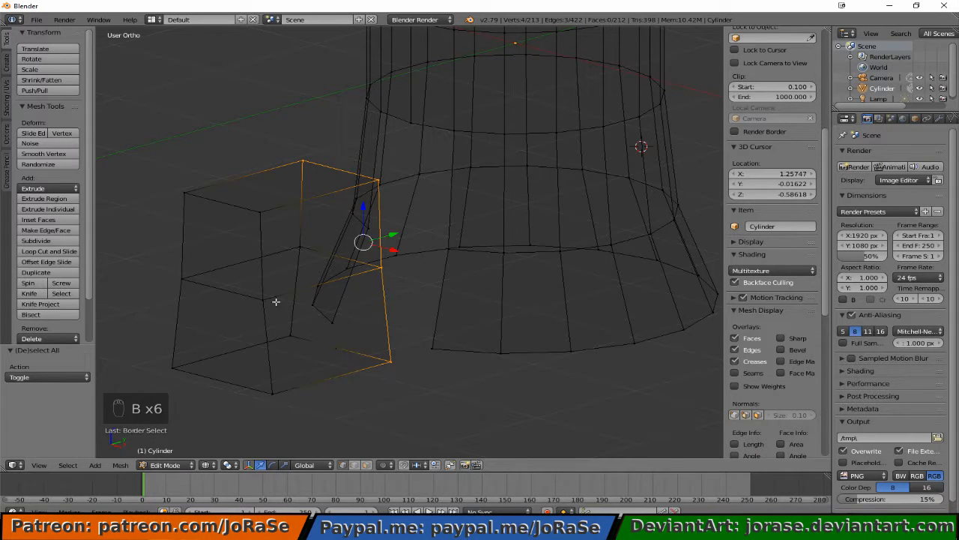
key("b")
left_click_drag(282, 232, 303, 276)
key("b")
left_click_drag(280, 322, 296, 359)
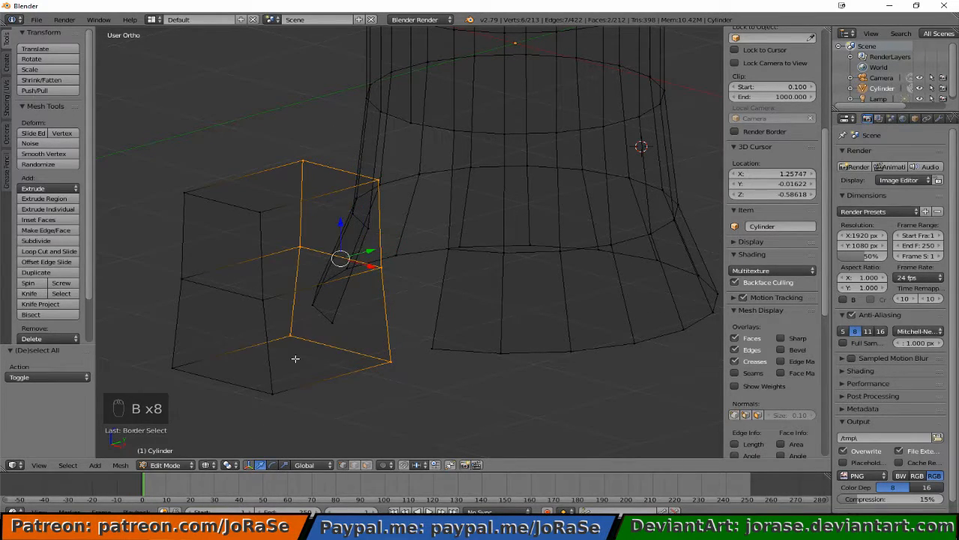
key("x")
left_click(431, 334)
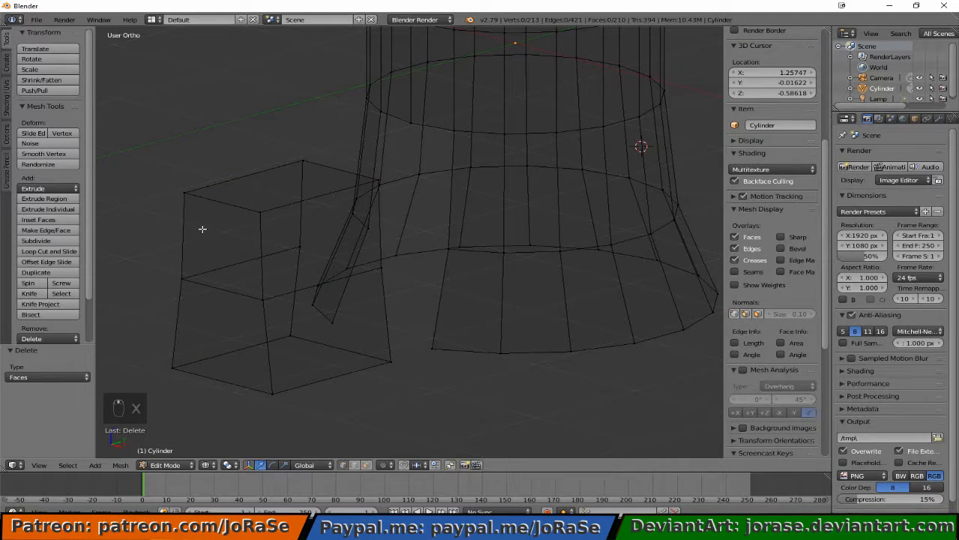
- Move the doorway block's outer front side about 0.707 along Y toward the tower
middle_click_drag(201, 229, 297, 260)
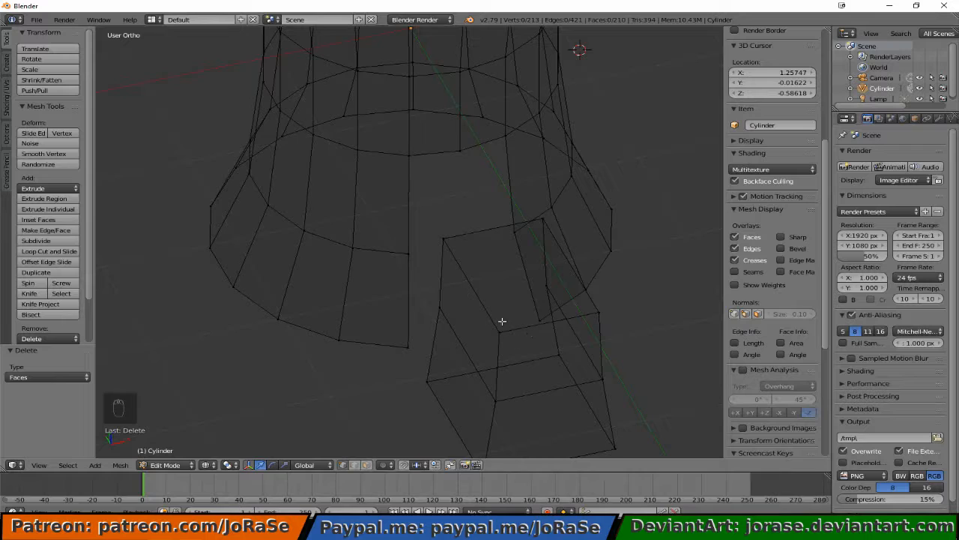
middle_click_drag(503, 321, 451, 323)
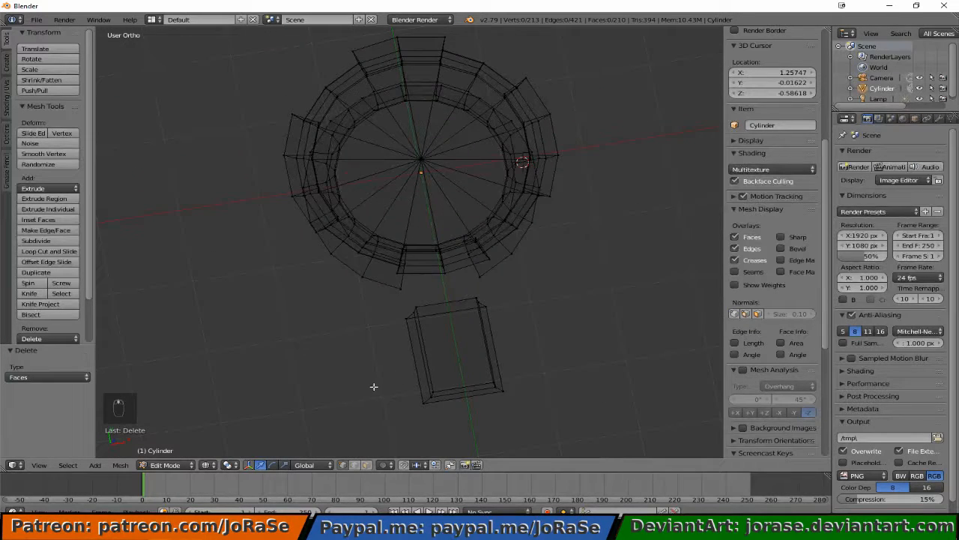
key("b")
left_click_drag(381, 368, 524, 440)
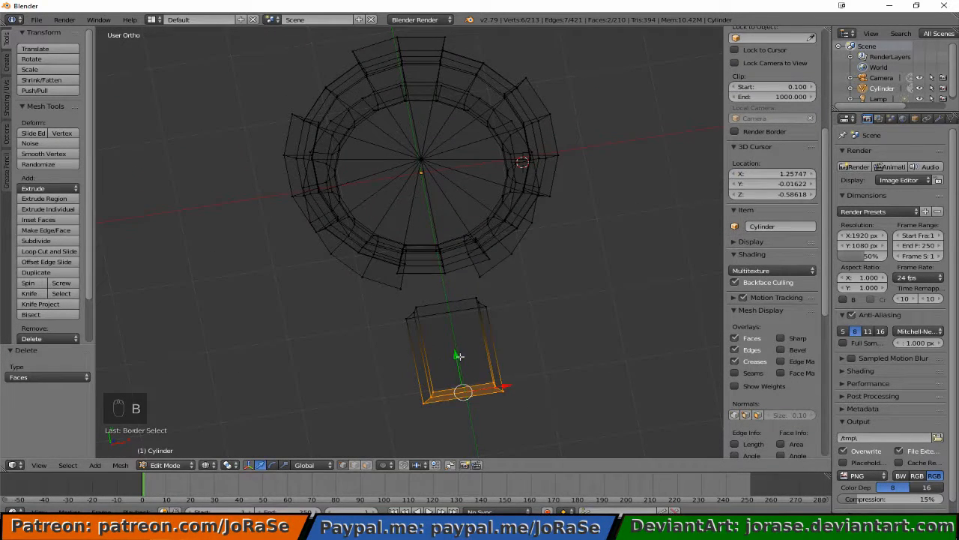
left_click_drag(458, 356, 425, 307)
middle_click_drag(447, 366, 437, 291)
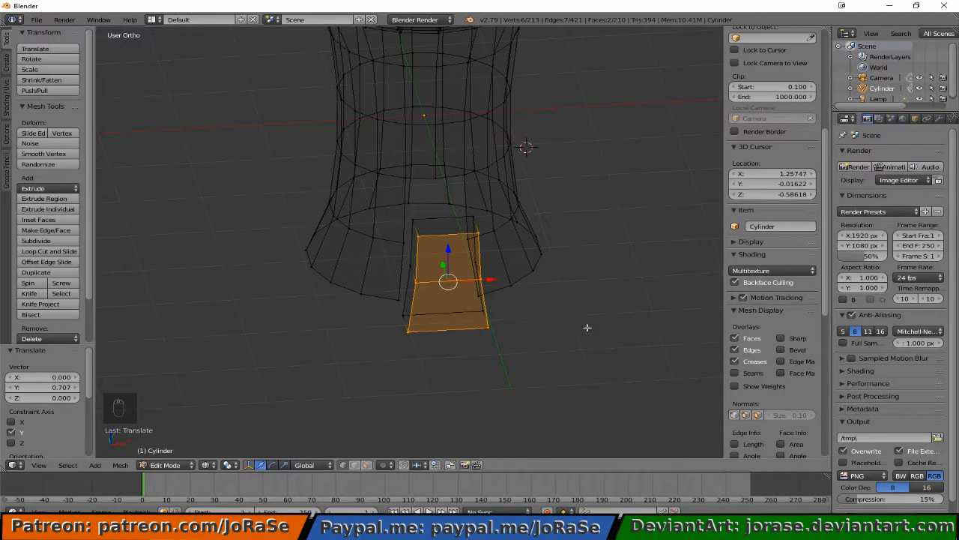
- Extrude the doorway block's two outer front faces inward at about 0.907 scale and move them about 0.056 down in Z
key("e")
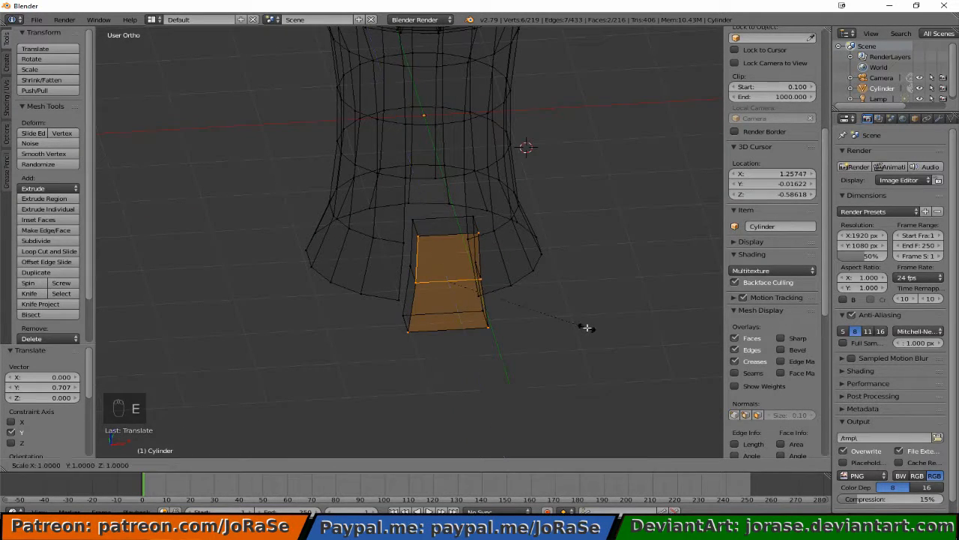
key("s")
left_click(571, 324)
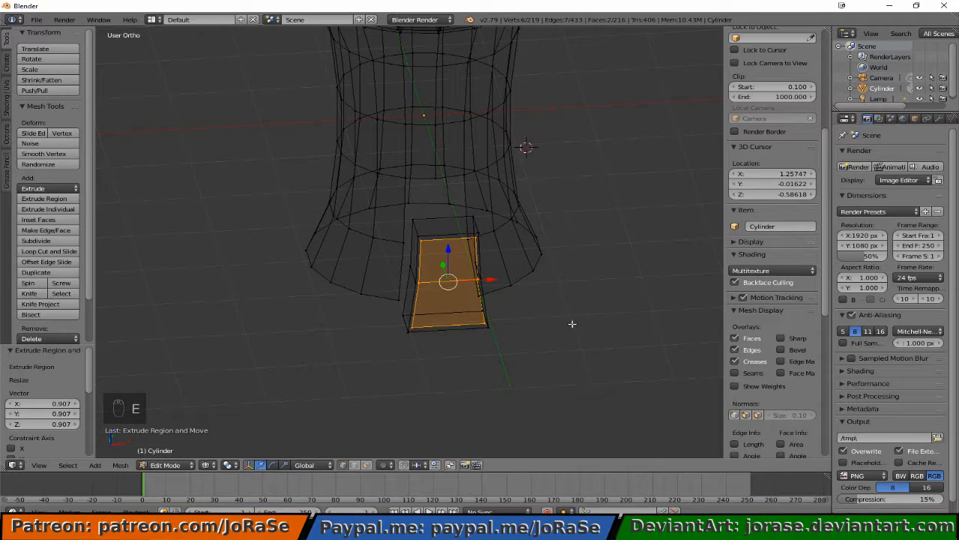
key("KP_3")
key("KP_1")
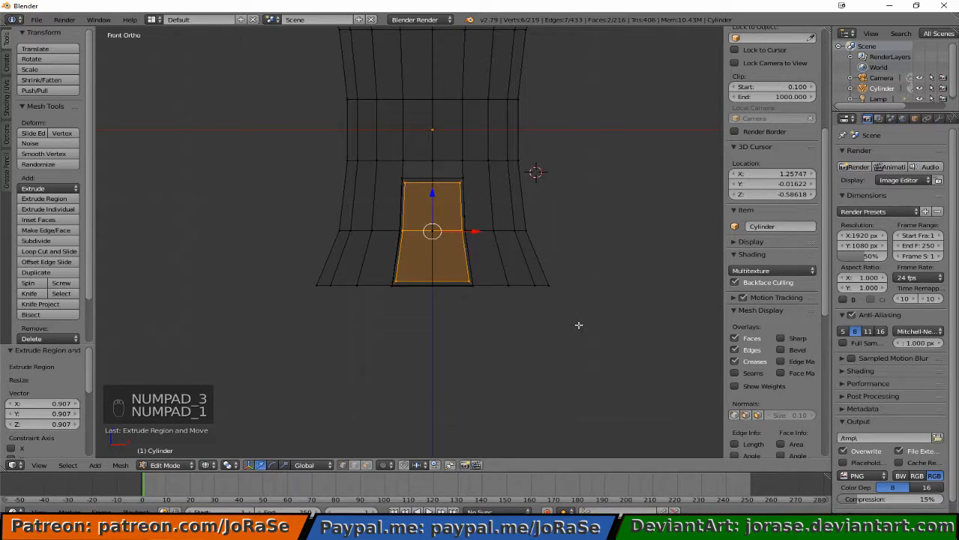
scroll(579, 325, "up", 4)
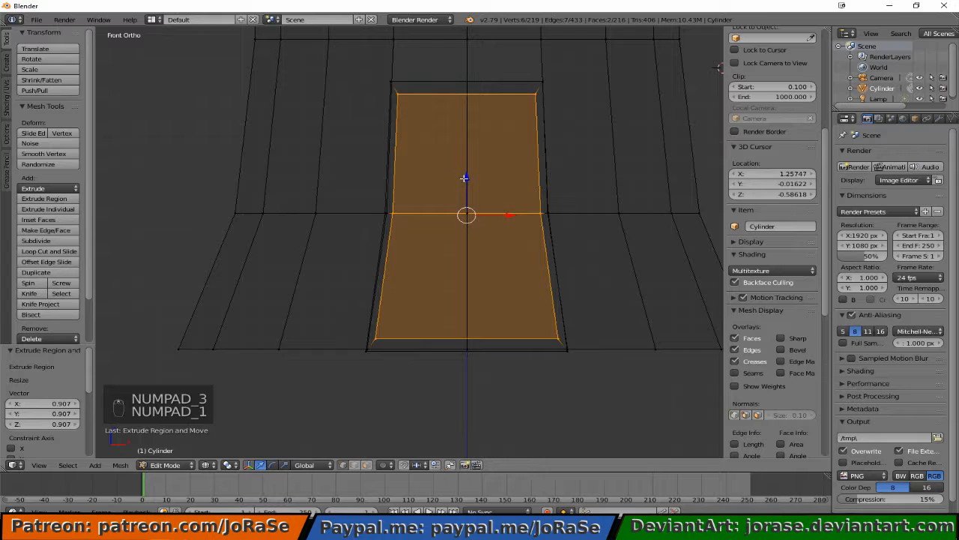
left_click_drag(464, 177, 469, 188)
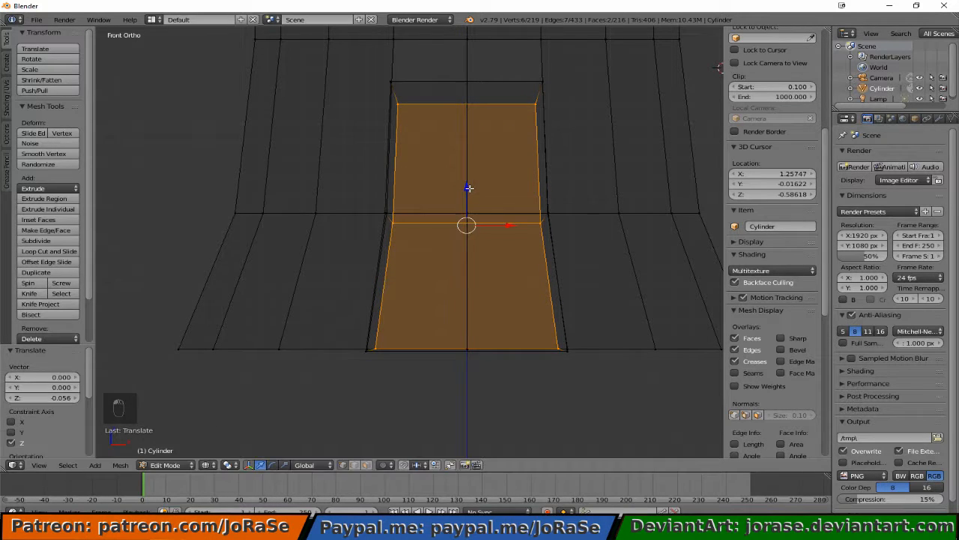
- Select only the six lowest vertices of the doorway block and delete the faces between them
key("a")
key("b")
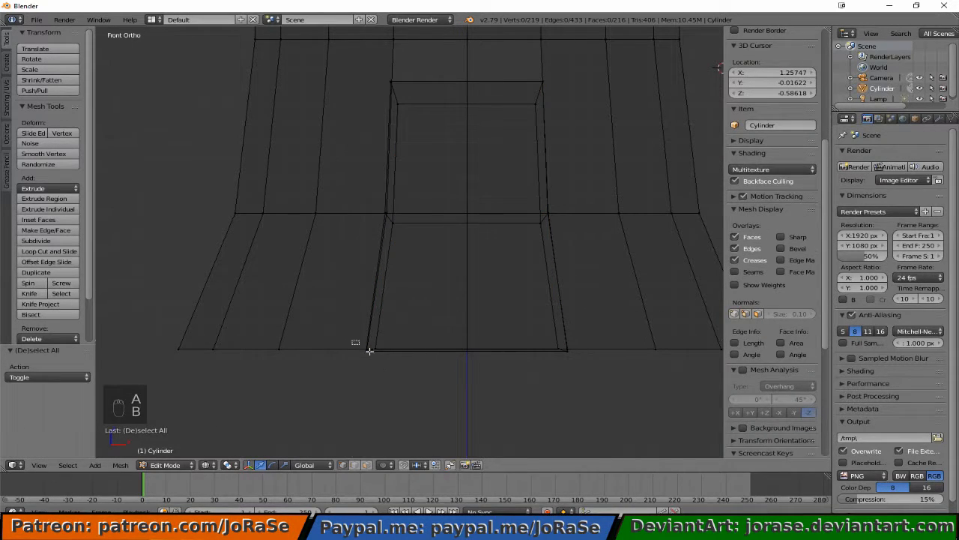
left_click_drag(359, 341, 379, 360)
key("b")
left_click_drag(541, 337, 565, 381)
key("b")
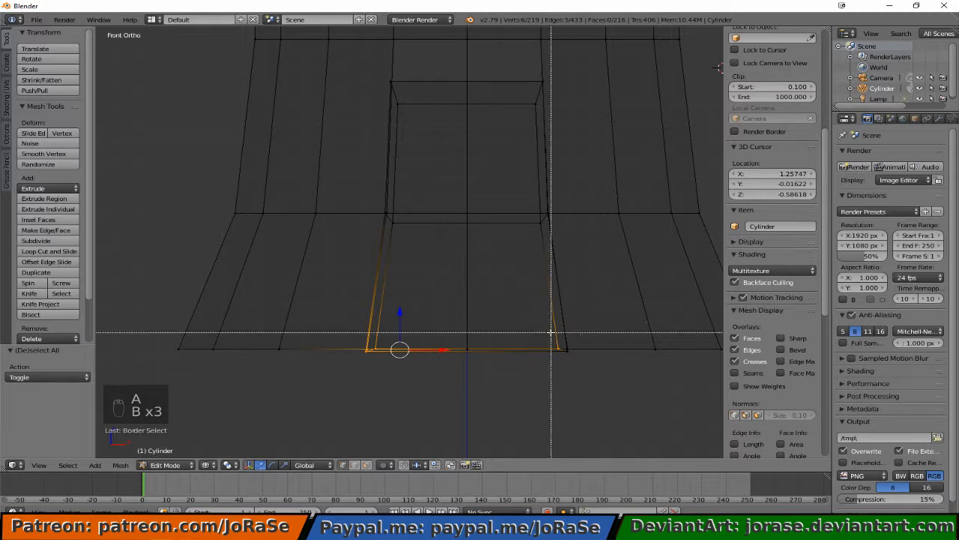
left_click_drag(551, 332, 613, 375)
middle_click_drag(624, 317, 522, 328)
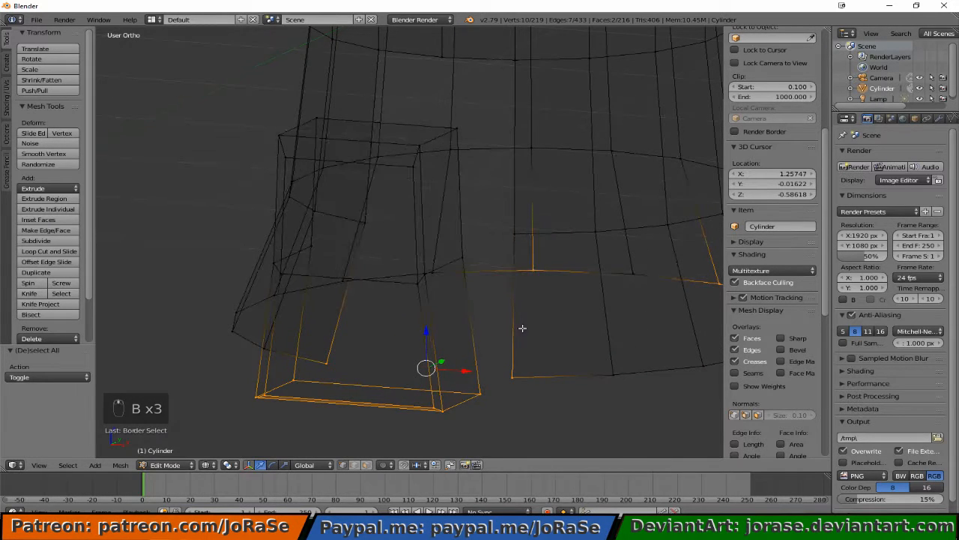
key("b")
middle_click_drag(326, 332, 349, 368)
key("b")
middle_click_drag(496, 348, 523, 385)
key("b")
key("b")
middle_click_drag(633, 248, 721, 315)
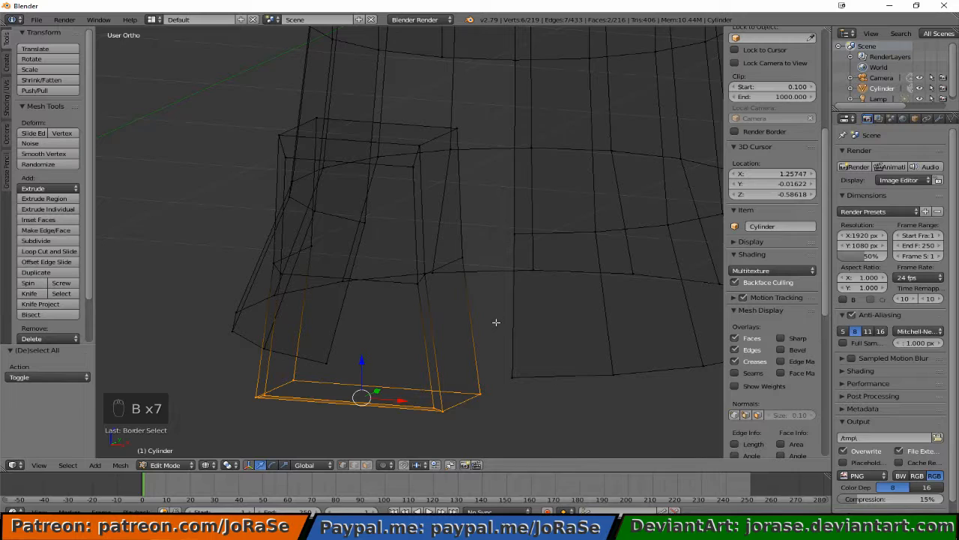
key("x")
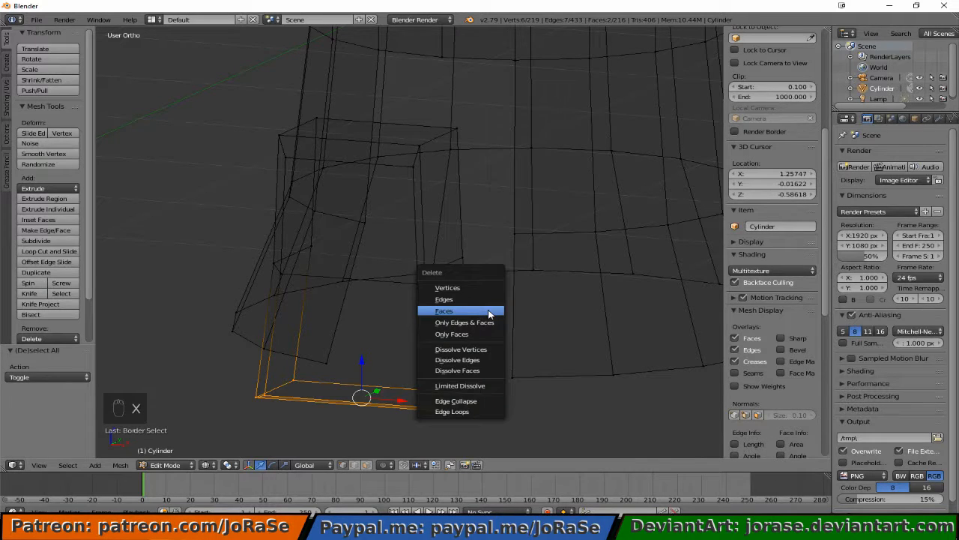
left_click(488, 310)
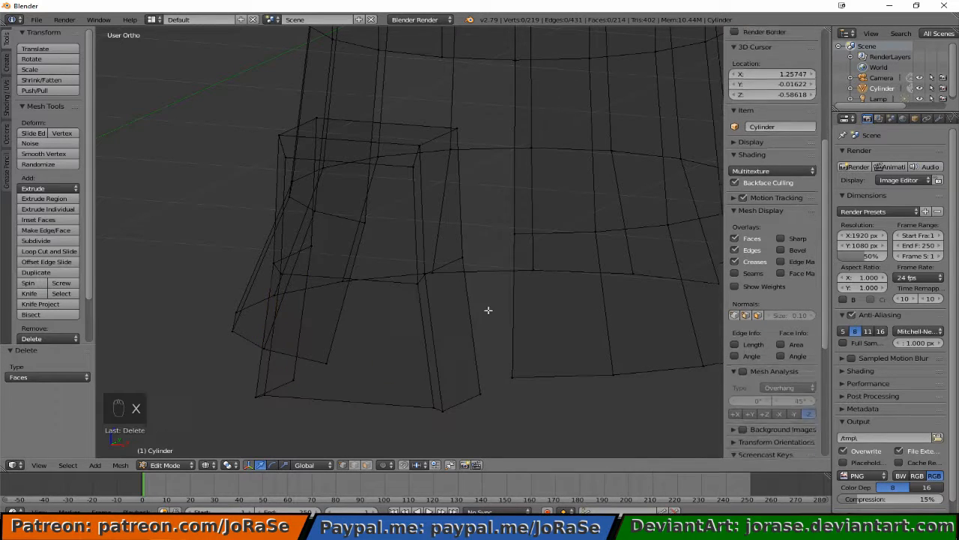
- Select the doorway block's open bottom edge loop and flatten it by scaling to 0 in Z
right_click(274, 383, "alt")
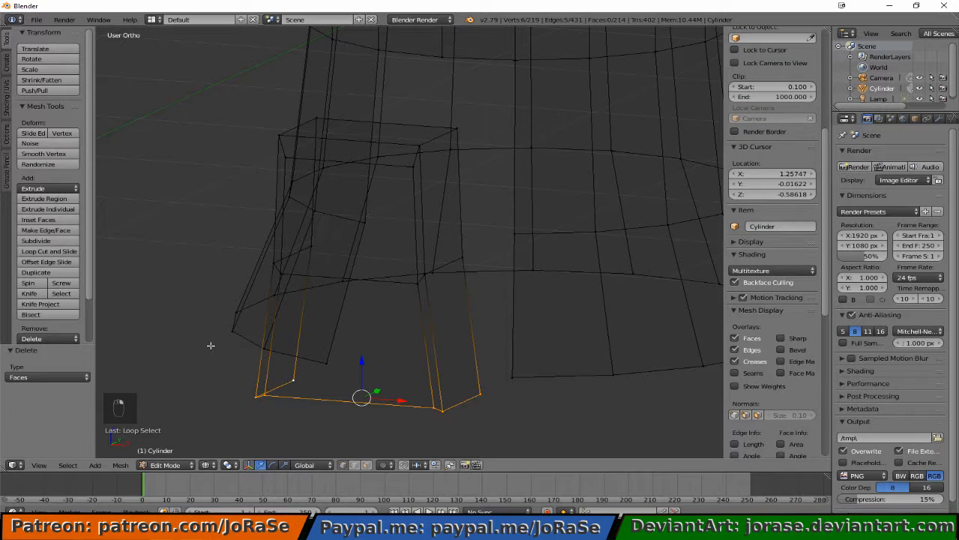
key("s")
key("z")
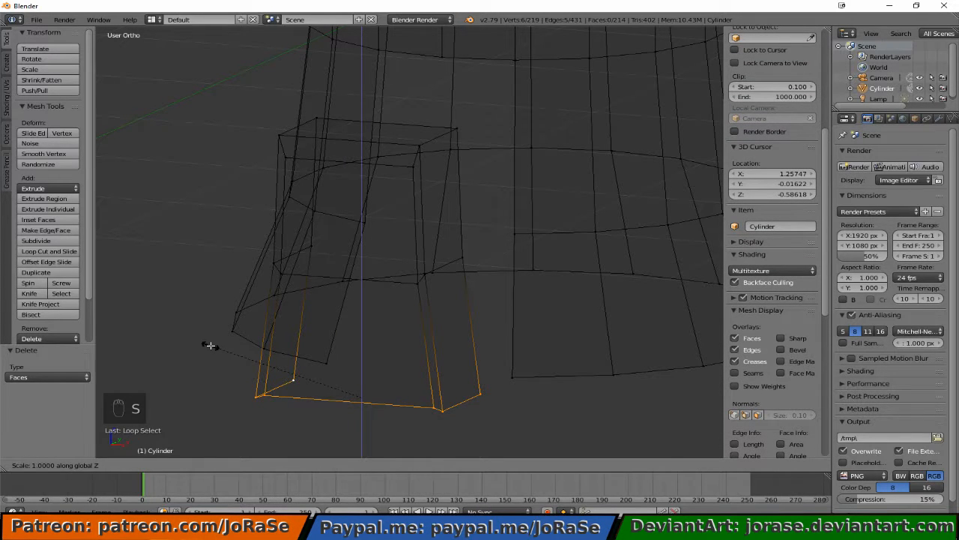
key("0")
key("Return")
key("a")
middle_click_drag(172, 336, 231, 313)
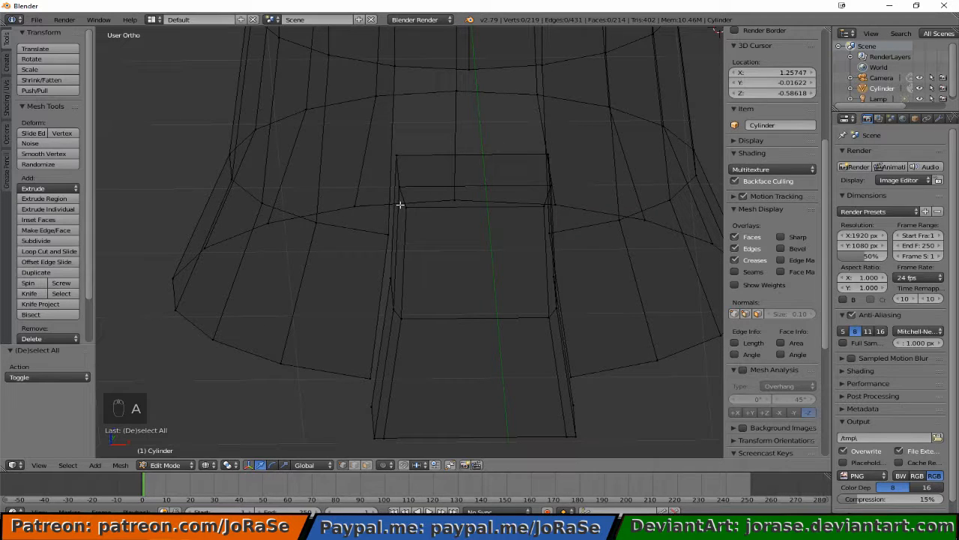
- Move the upper edge of the doorway's inner front panel about 0.073 up in Z
key("KP_1")
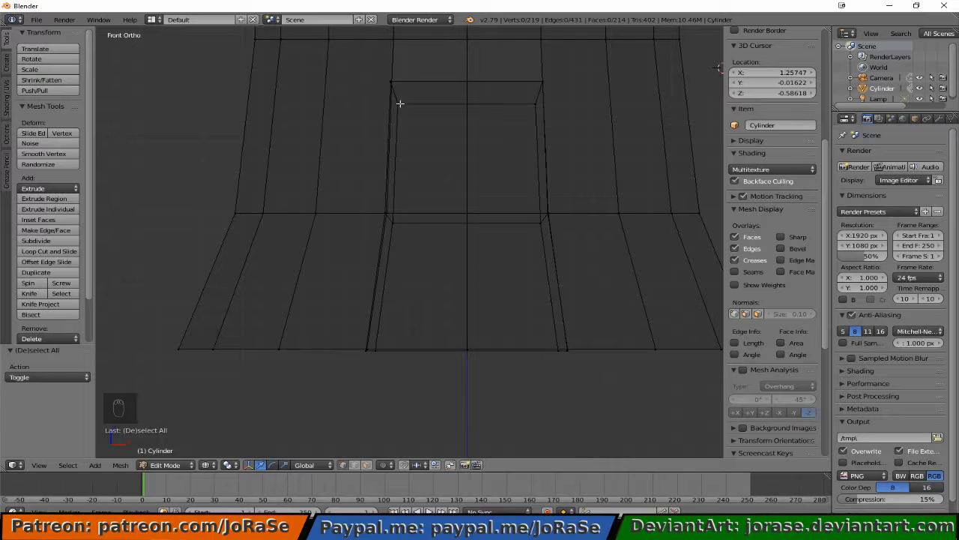
key("b")
left_click_drag(390, 93, 537, 137)
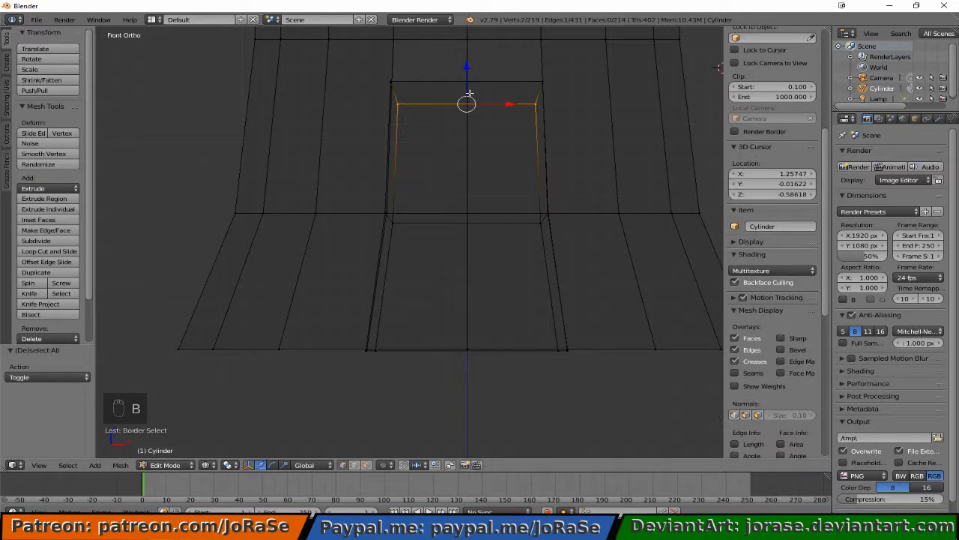
left_click_drag(467, 96, 461, 76)
- Select the two faces of the doorway's inner front panel and extrude them about 0.585 along Y toward the tower
key("b")
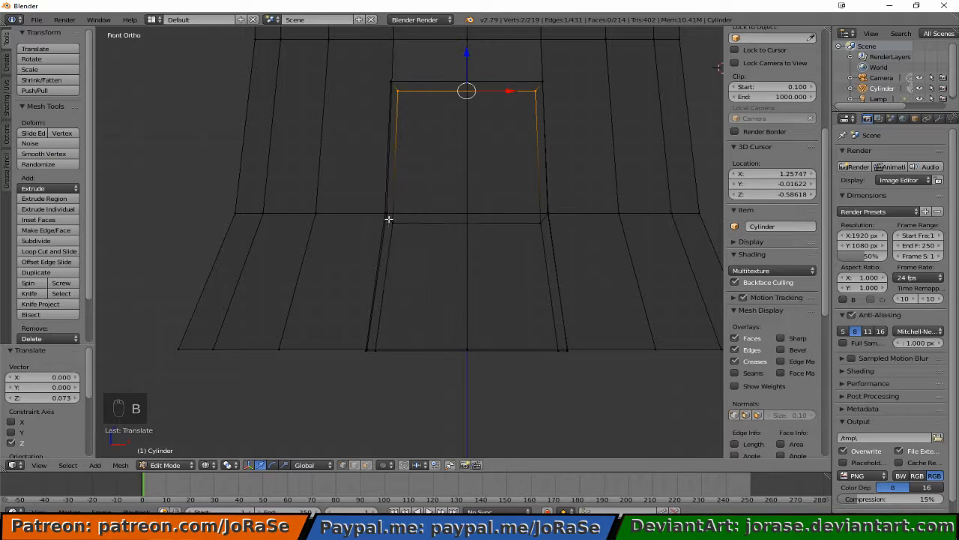
left_click_drag(387, 218, 531, 247)
key("b")
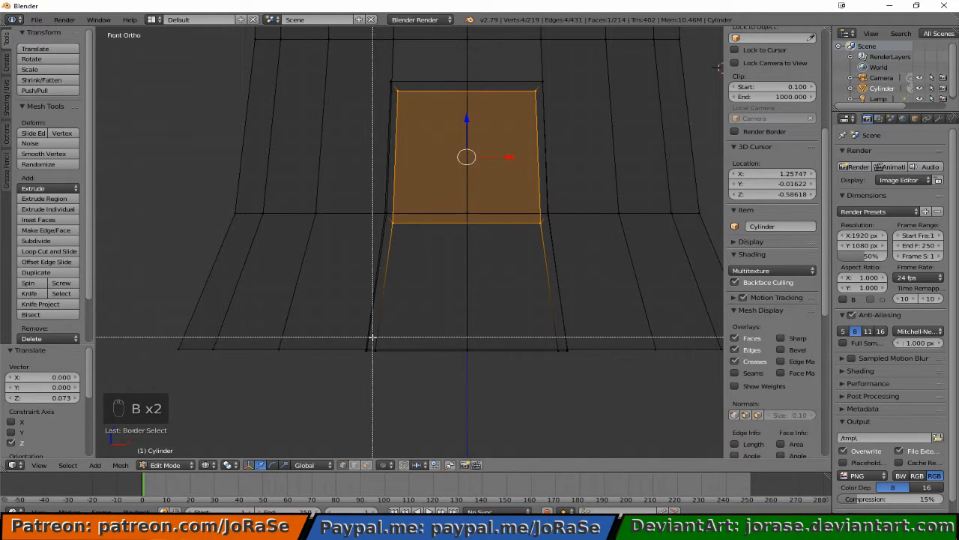
left_click_drag(373, 336, 558, 377)
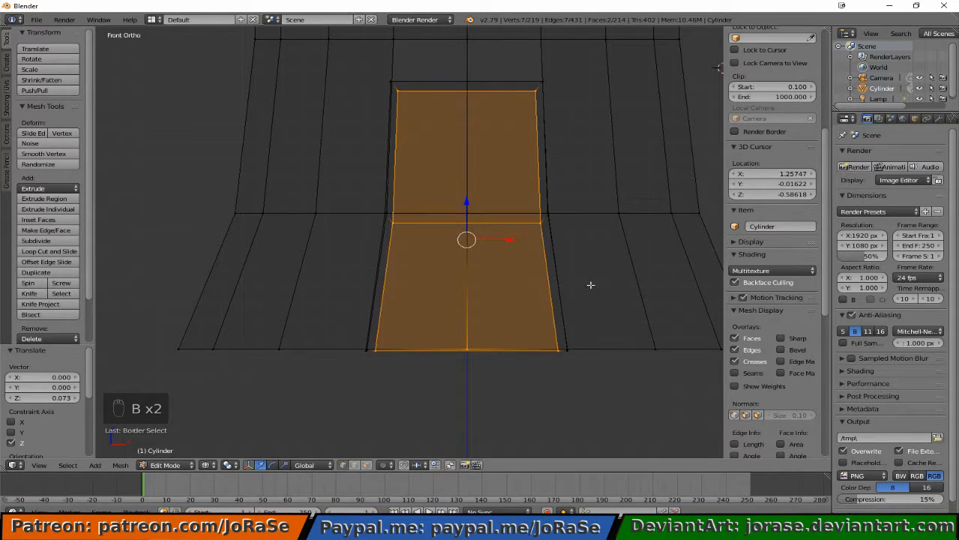
middle_click_drag(591, 284, 490, 326)
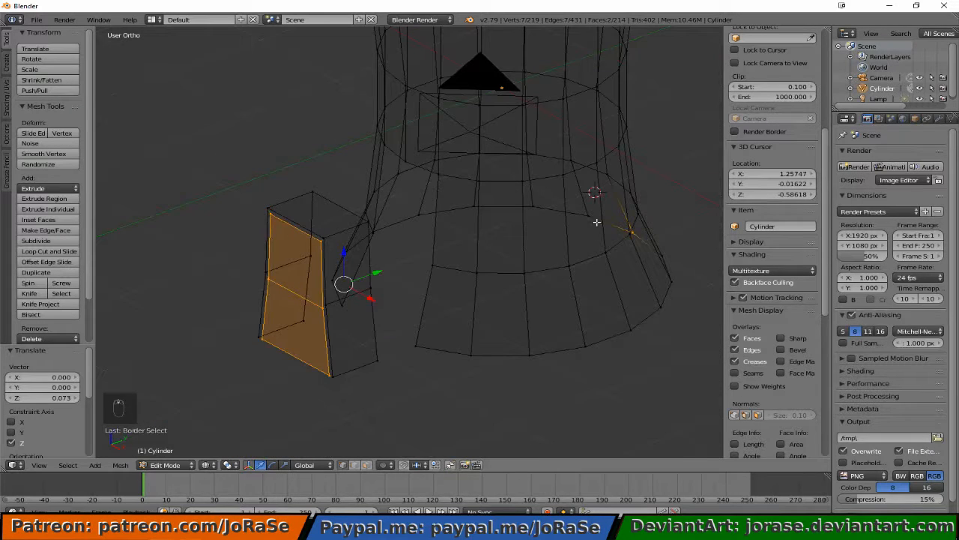
key("b")
middle_click_drag(614, 196, 642, 251)
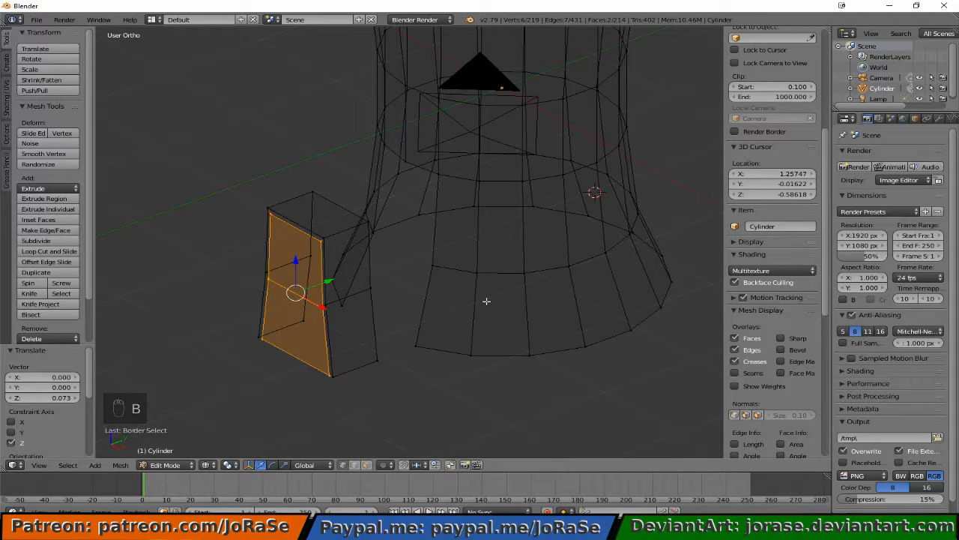
key("e")
right_click(346, 279)
key("e")
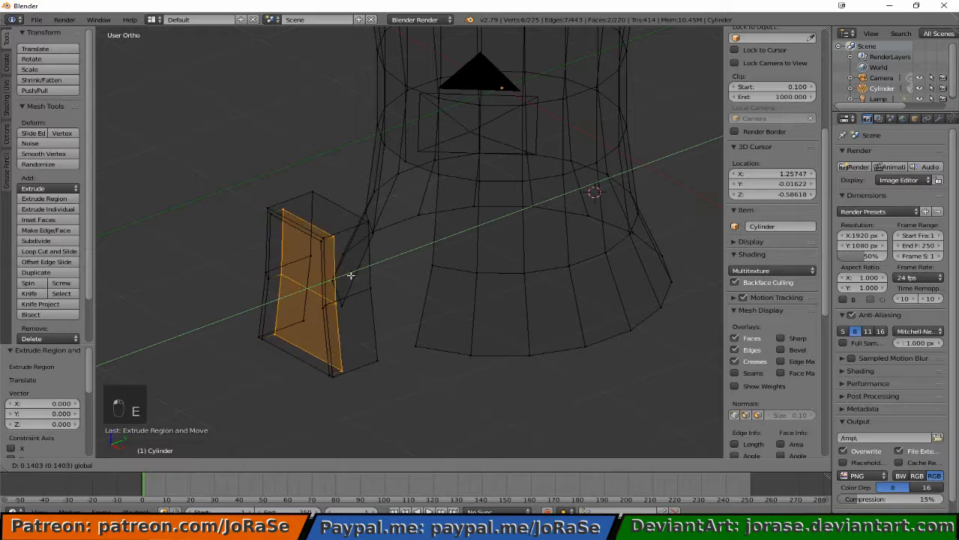
left_click(398, 277)
- Extrude the recessed doorway panel a second time, about 0.493 along Y into the tower
mouse_move(299, 295)
middle_mouse_down()
mouse_move(310, 332)
mouse_move(330, 328)
mouse_move(212, 274)
mouse_move(284, 282)
mouse_move(318, 299)
middle_mouse_up()
key("z")
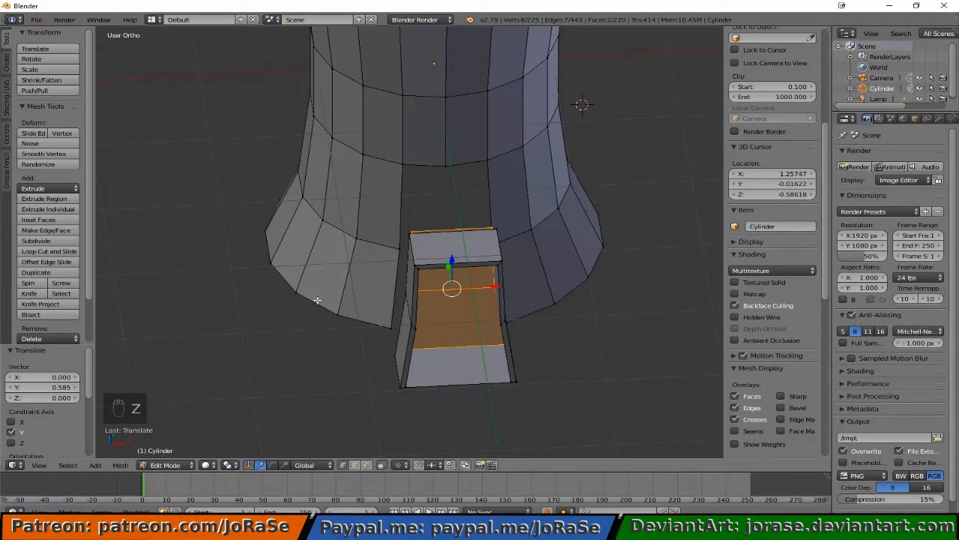
key("e")
right_click(318, 300)
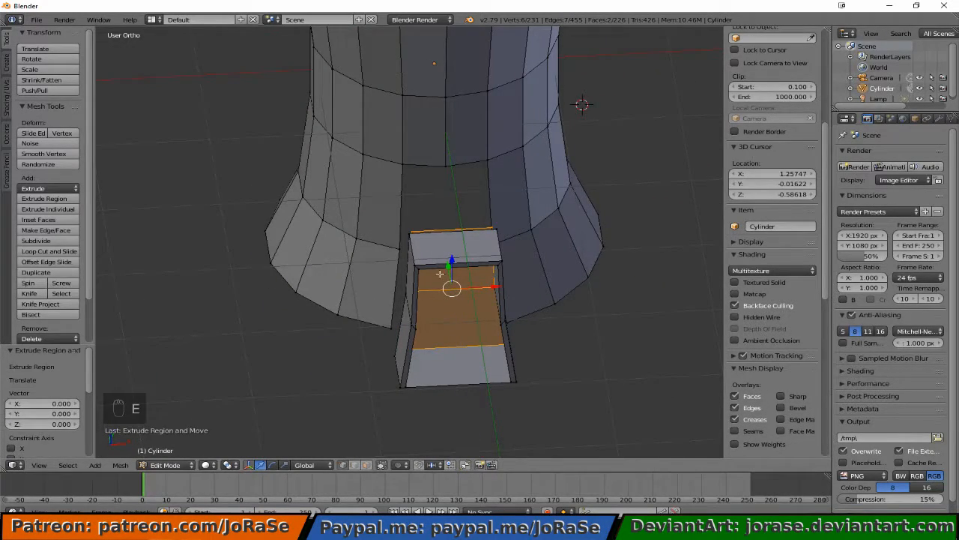
middle_click_drag(440, 273, 502, 280)
left_click_drag(484, 248, 423, 249)
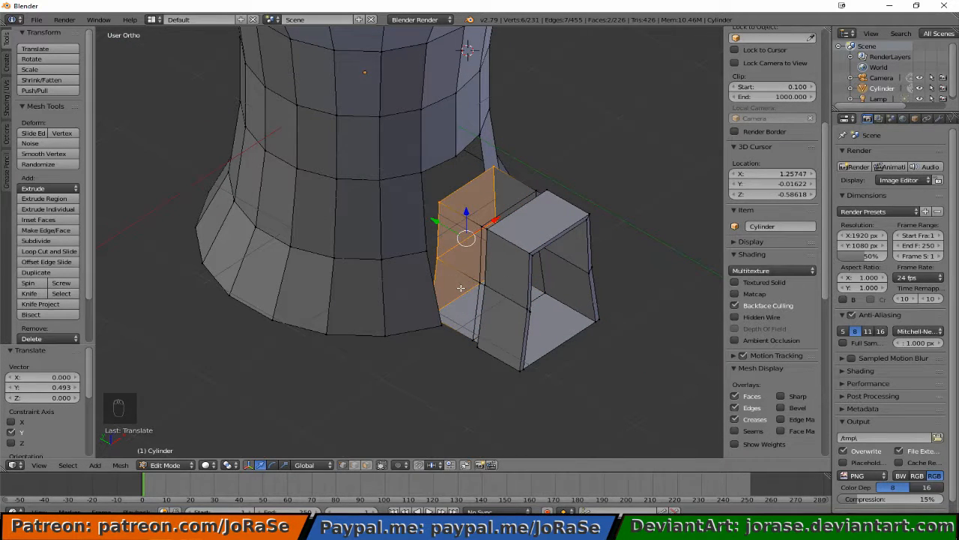
- Select the whole doorway piece, including its recessed passage, and move it about 0.420 along Y into the tower
middle_click_drag(483, 296, 390, 294)
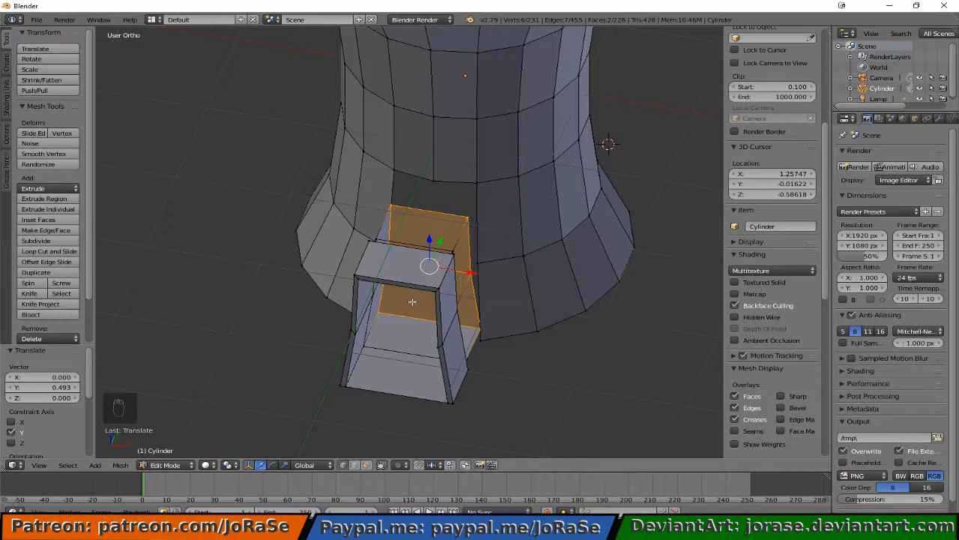
key("KP_7")
key("z")
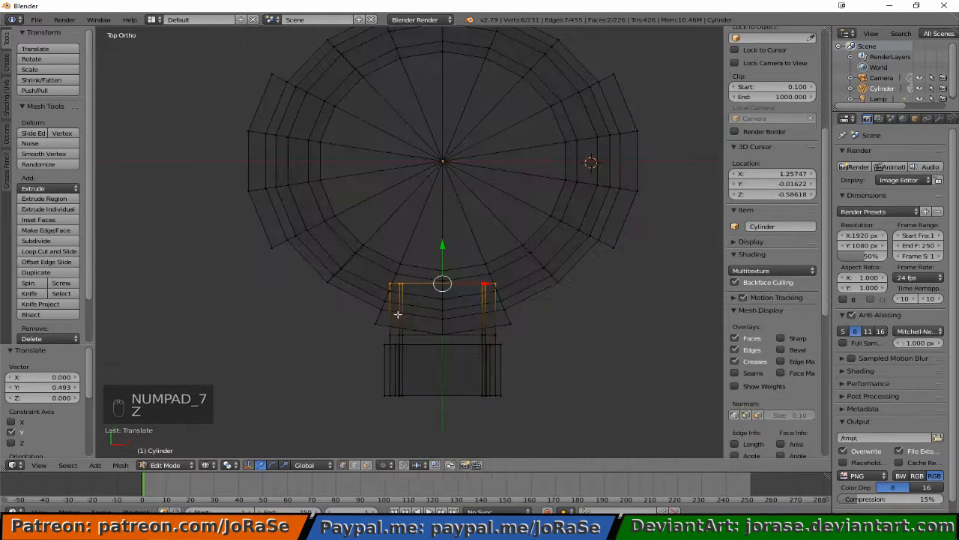
key("b")
left_click_drag(360, 337, 569, 422)
middle_click_drag(570, 422, 421, 344)
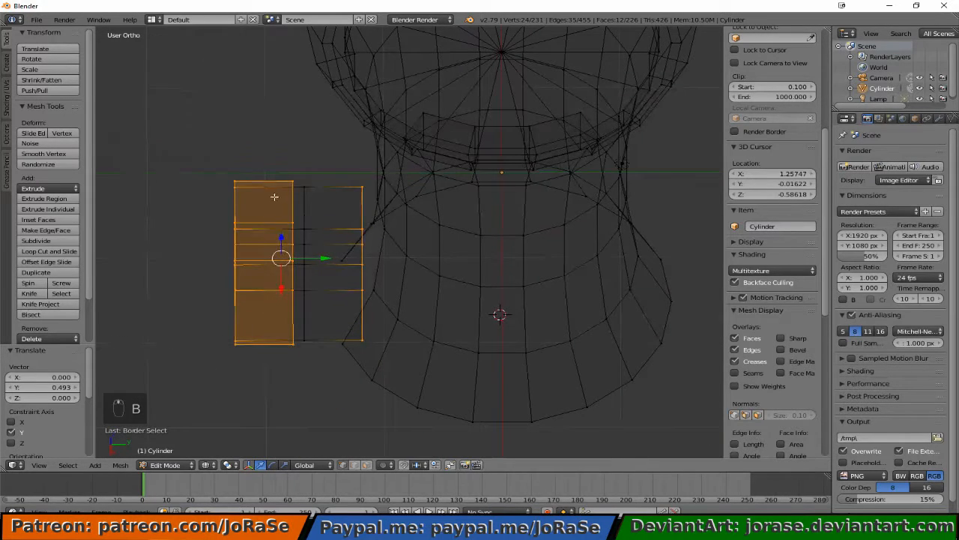
key("b")
middle_click_drag(276, 179, 321, 365)
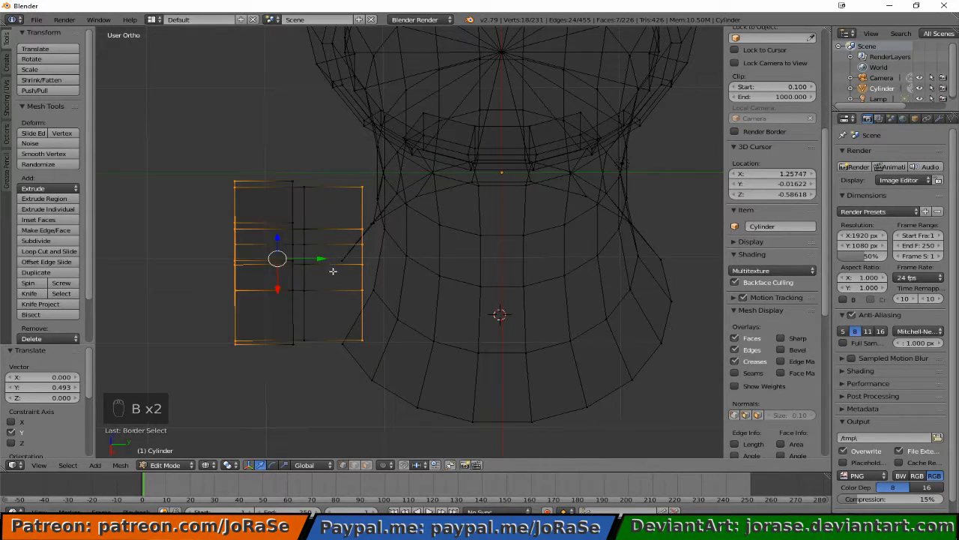
key("b")
left_click_drag(252, 177, 332, 347)
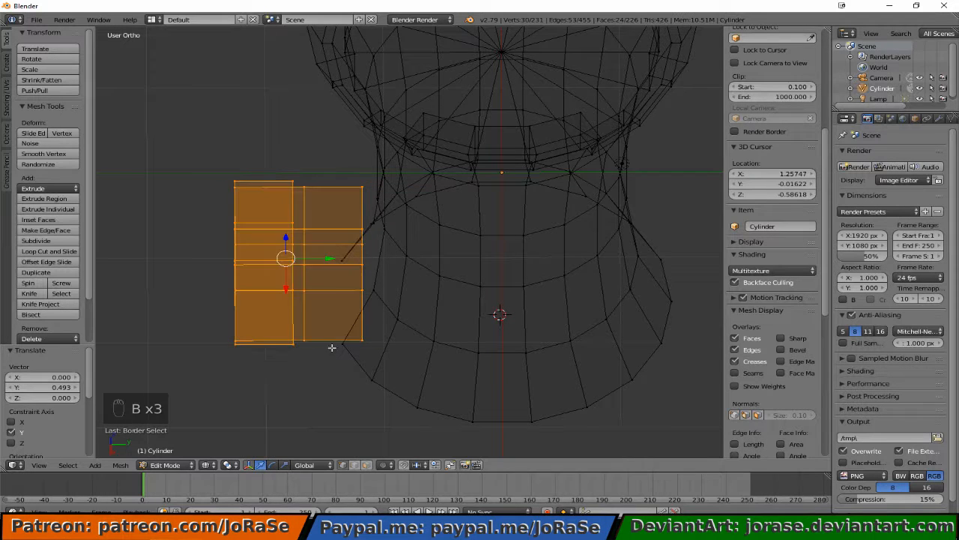
left_click_drag(315, 257, 365, 273)
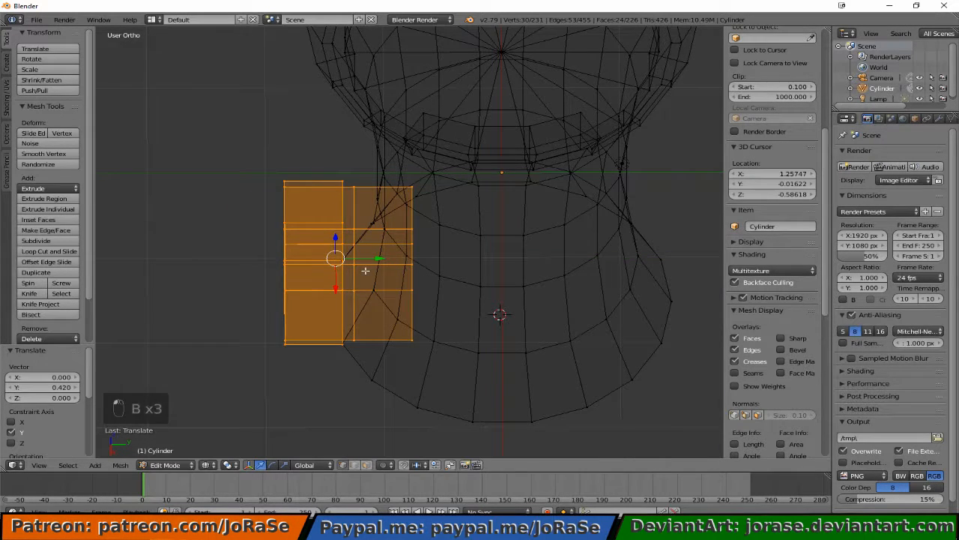
- Move the whole doorway piece about 0.010 up in Z to line up with the tower's base
middle_click_drag(363, 361, 367, 305)
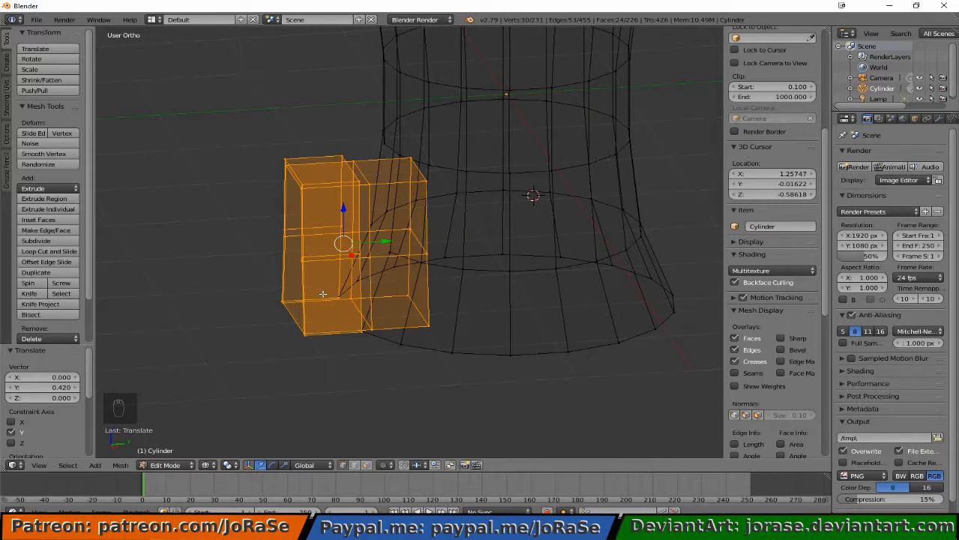
key("KP_1")
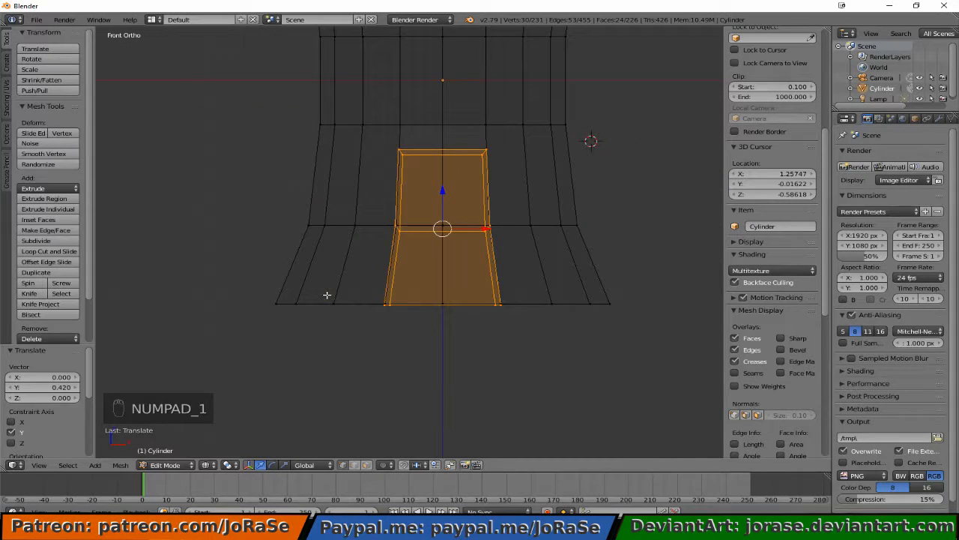
key("g")
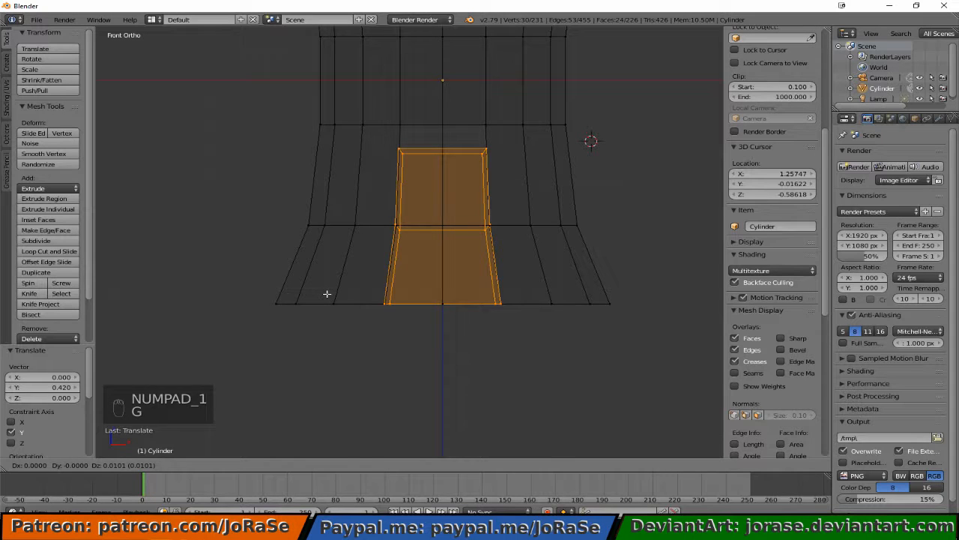
left_click(327, 293)
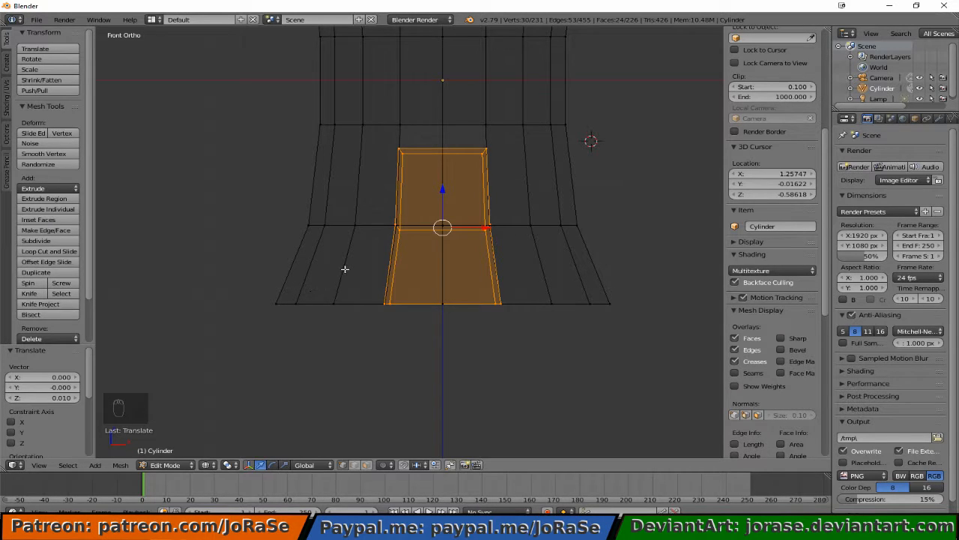
- Deselect the doorway piece's bottom vertices and move its middle and top vertex rows about 0.258 along Y toward the tower
key("b")
left_click_drag(350, 290, 399, 307)
middle_click_drag(399, 308, 534, 340)
middle_click_drag(533, 340, 424, 358)
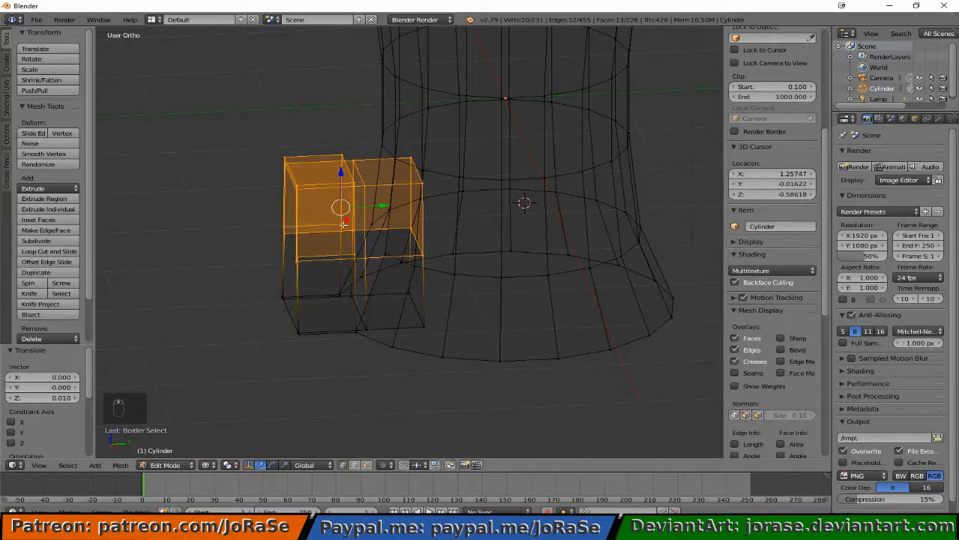
left_click(374, 209)
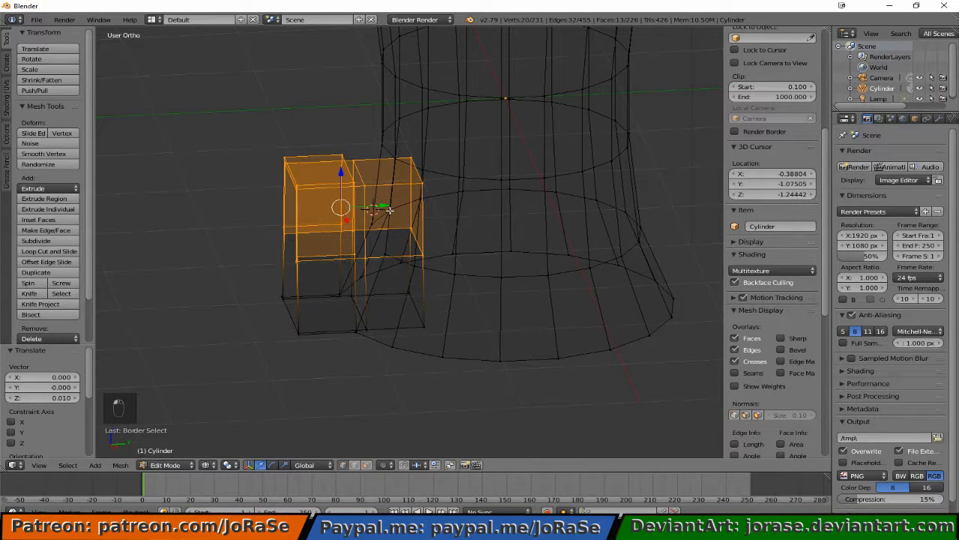
left_click_drag(380, 208, 412, 221)
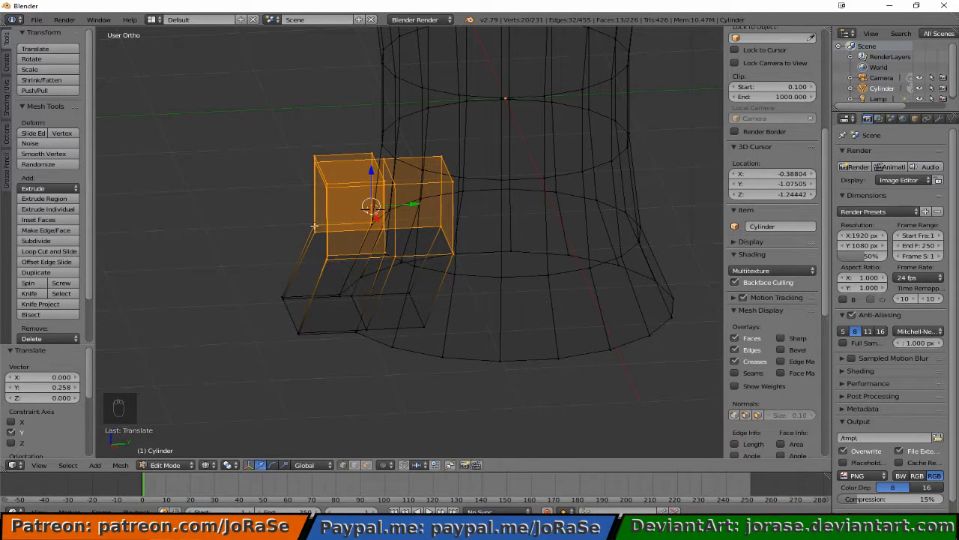
- Deselect the doorway's middle vertex row and move only its top row about 0.070 along Y toward the tower
key("b")
left_click_drag(290, 218, 502, 331)
middle_click_drag(502, 331, 502, 331)
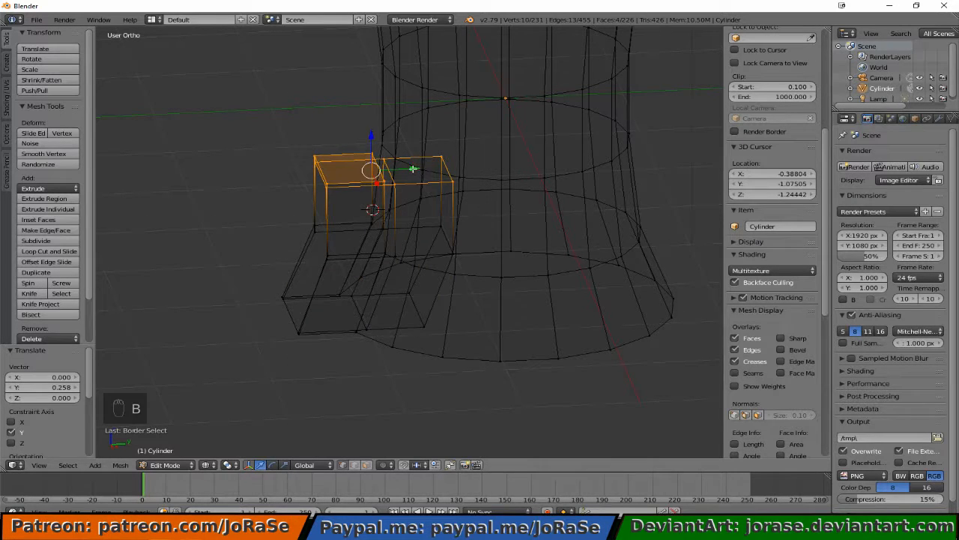
key("g")
key("y")
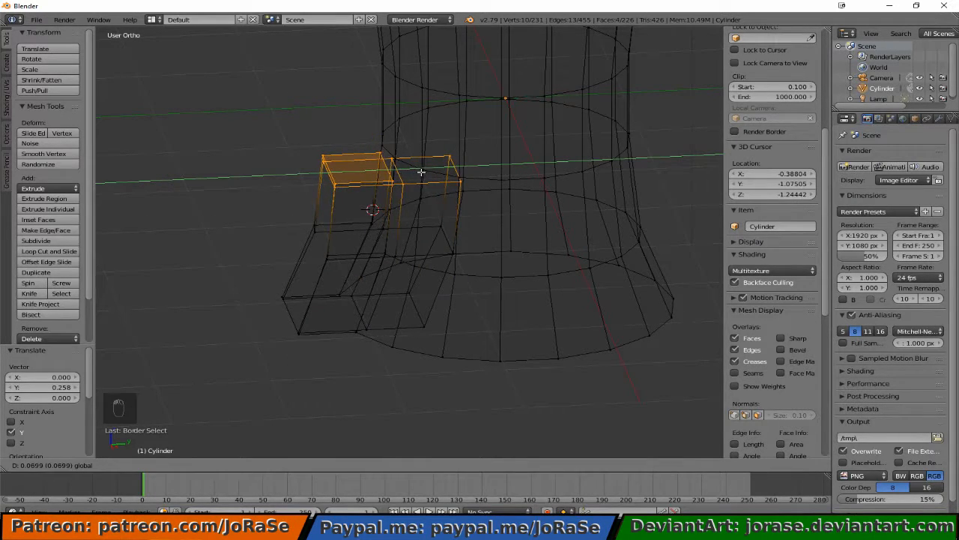
left_click(421, 172)
key("KP_1")
key("KP_3")
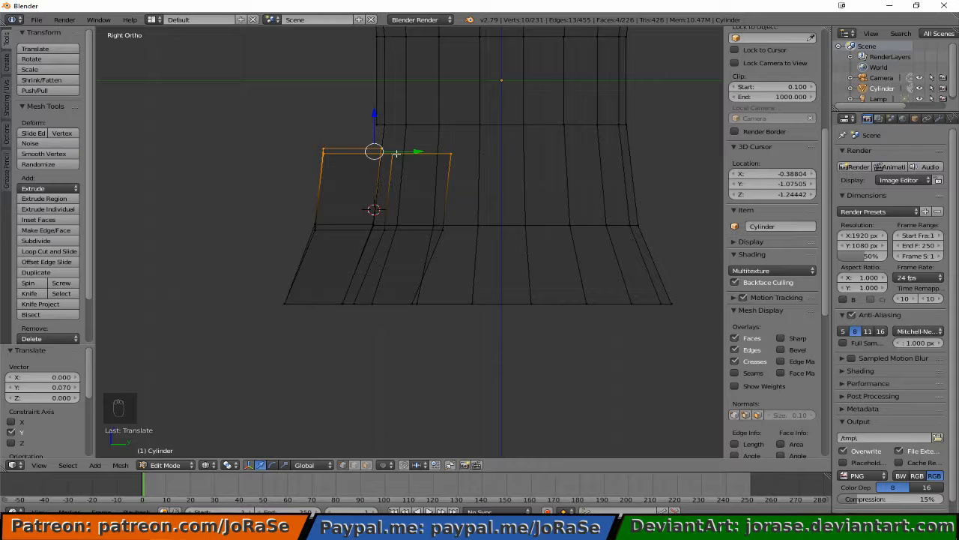
- Add one centred loop cut lengthwise through the doorway piece's roof, back wall and floor
key("a")
middle_click_drag(366, 148, 393, 190)
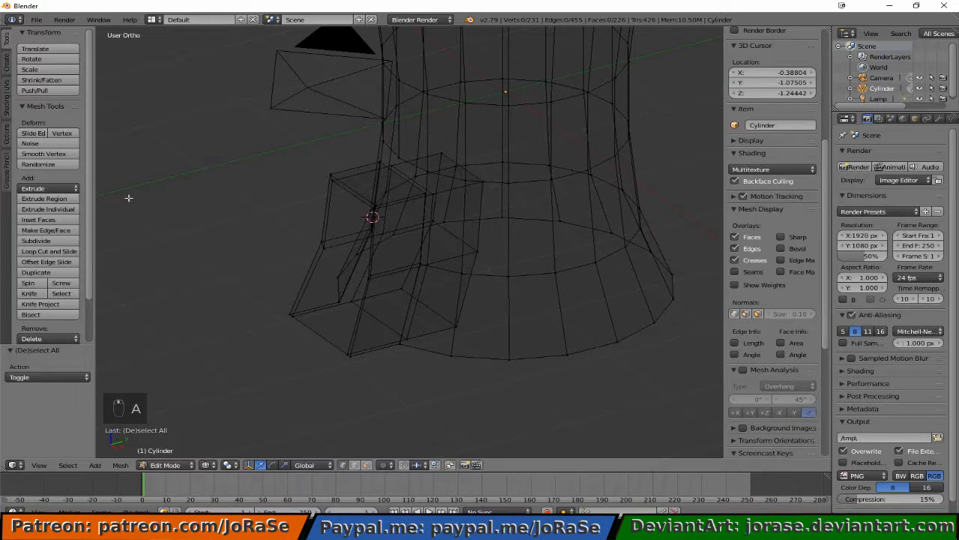
left_click(48, 251)
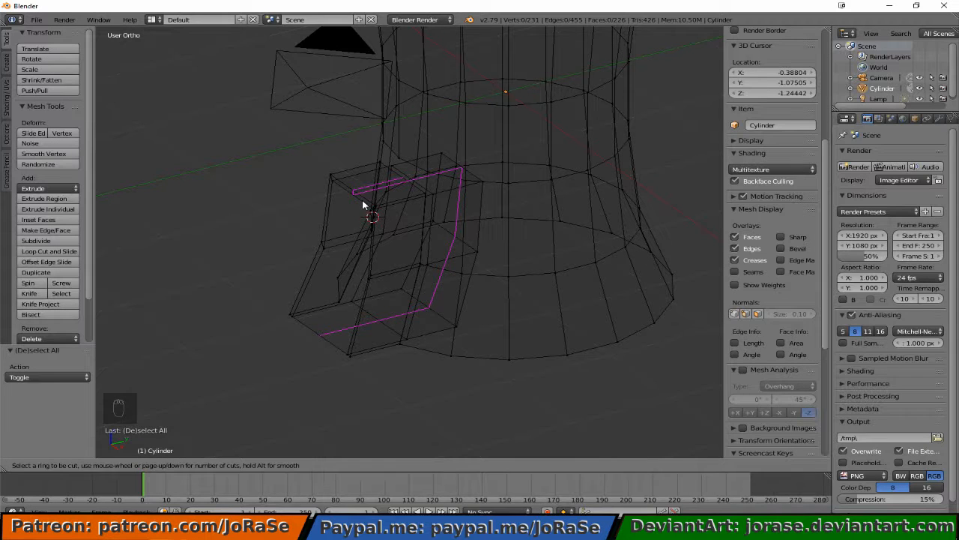
left_click(362, 204)
right_click(360, 200)
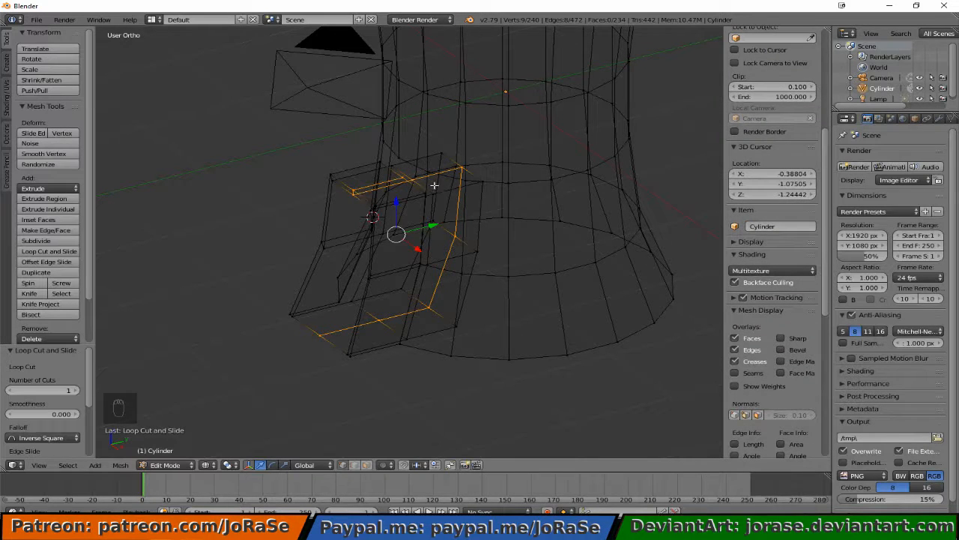
- Select the middle vertex on the rear edge of the doorway's outer roof and move it slightly outward along Y
key("a")
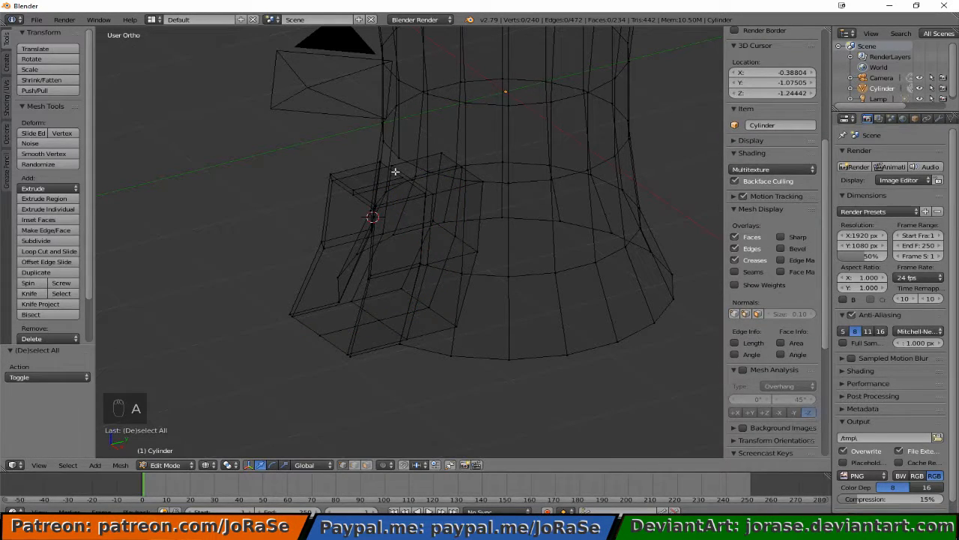
key("b")
left_click_drag(395, 171, 407, 192)
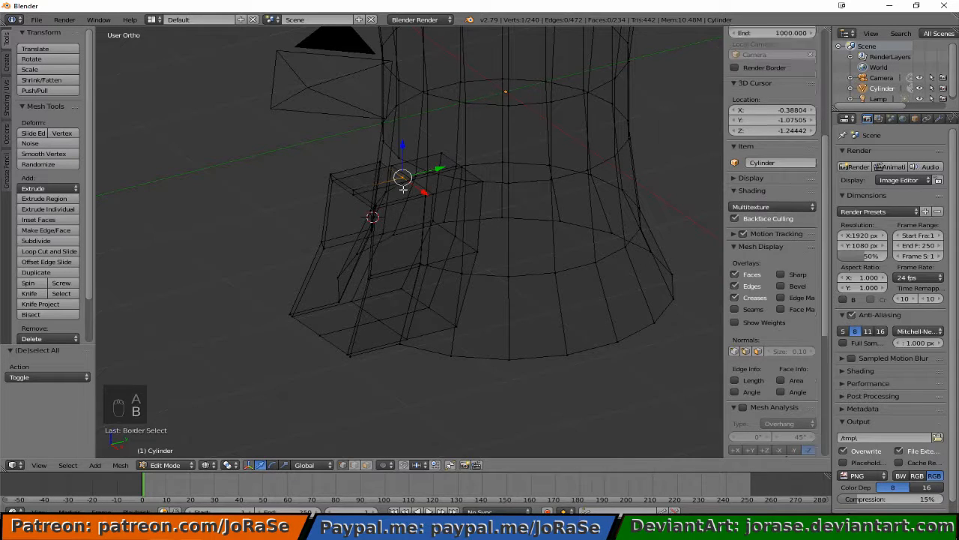
key("KP_3")
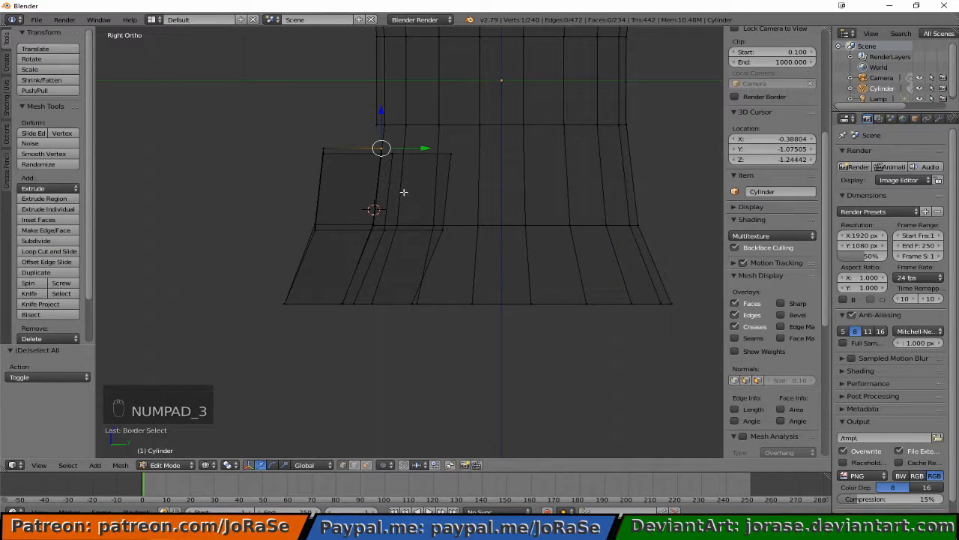
left_click_drag(421, 148, 410, 148)
key("a")
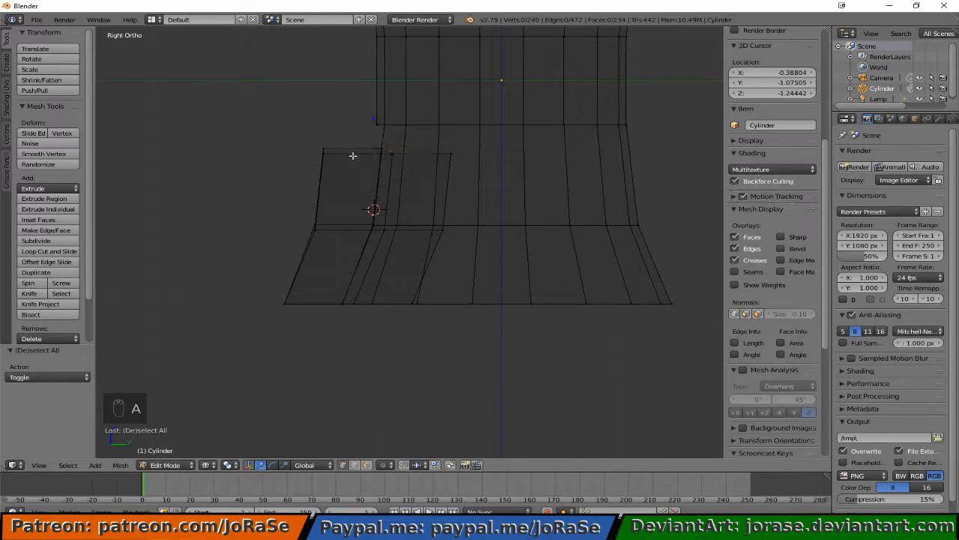
- Add a horizontal loop cut around the tower's lower wall and slide it up level with the doorway's top corners
key("z")
middle_click_drag(250, 171, 428, 210)
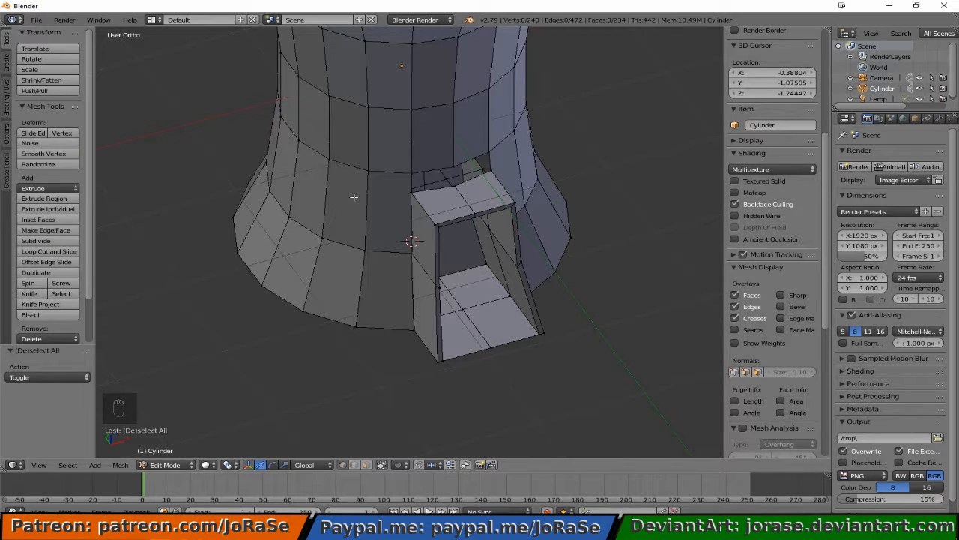
left_click(47, 251)
left_click(349, 197)
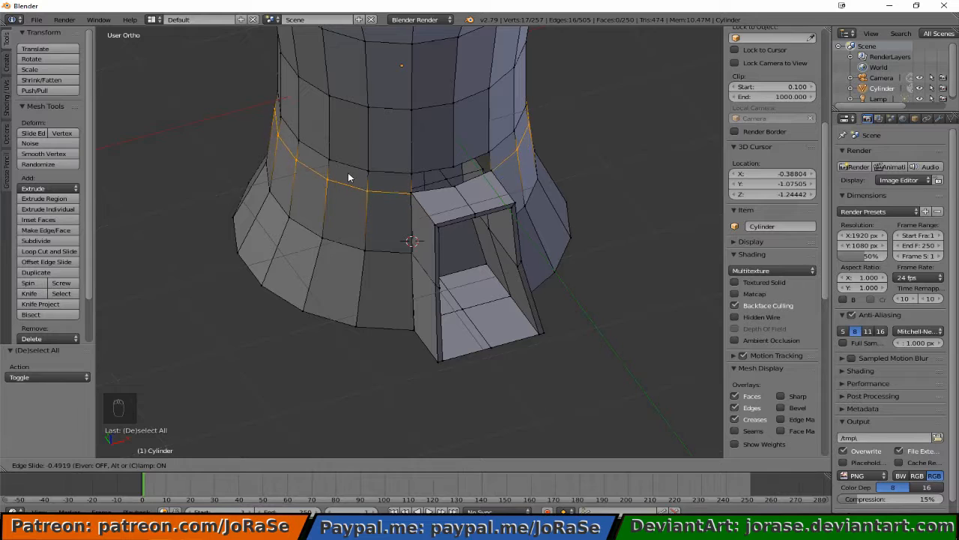
left_click(348, 171)
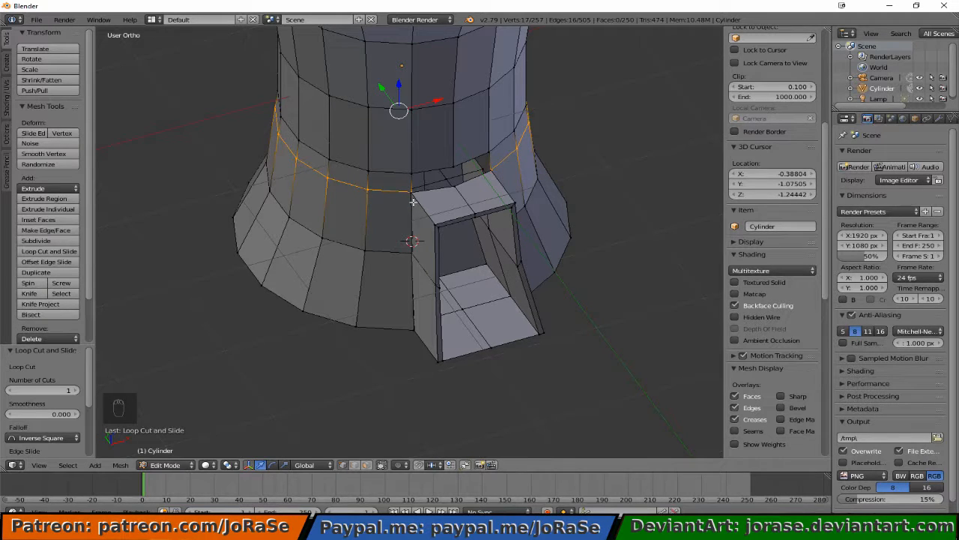
key("a")
- In wireframe display, merge at center the overlapping doorway and tower vertices at the negative-X side's upper corner
key("z")
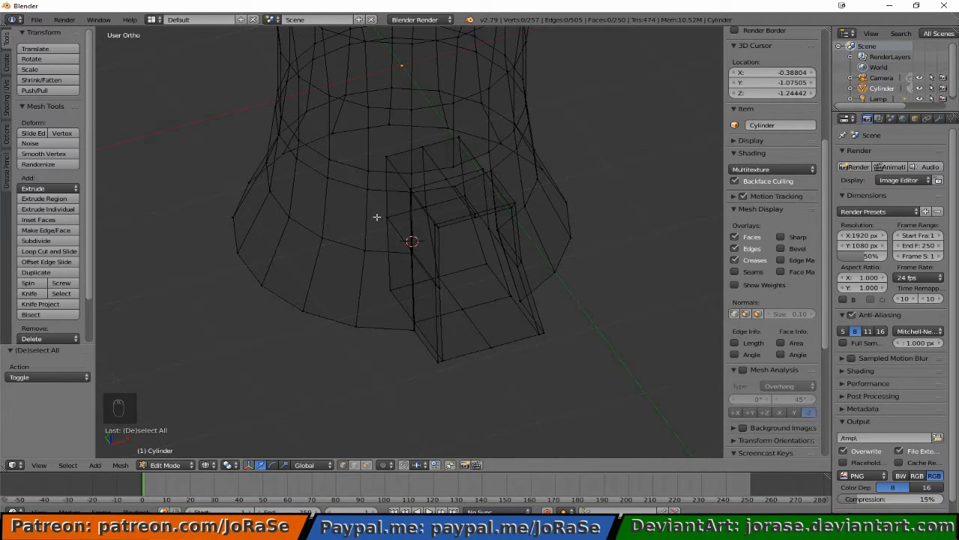
scroll(428, 229, "up", 3)
scroll(423, 233, "up", 4)
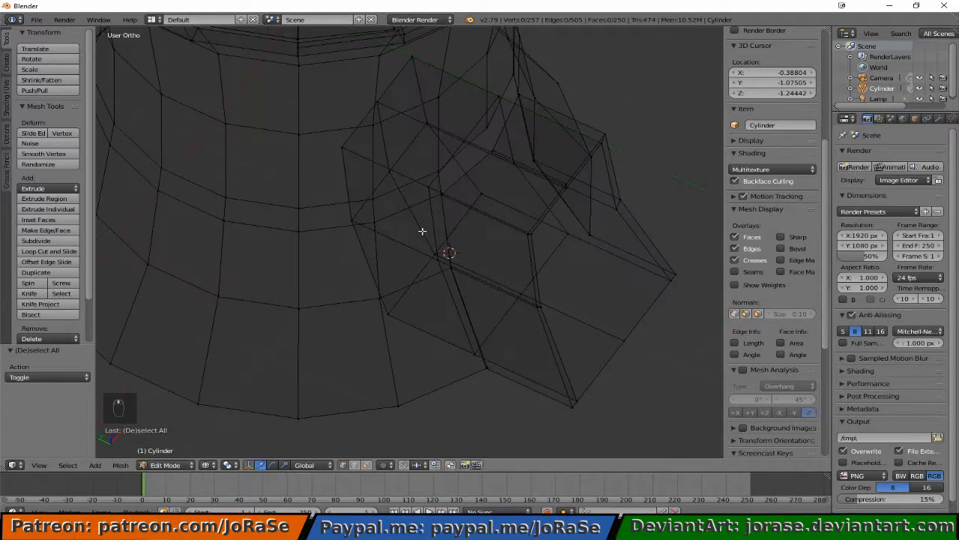
scroll(428, 243, "up", 2)
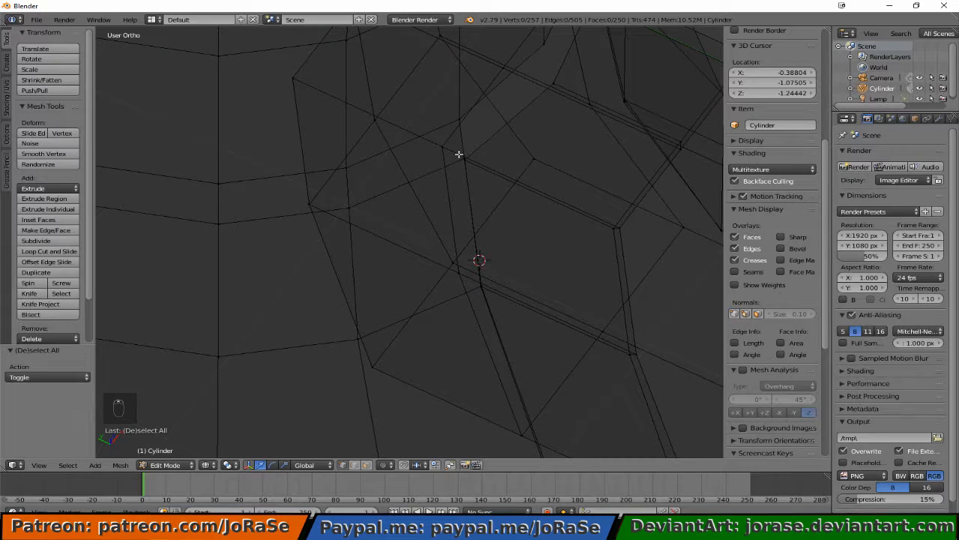
key("b")
left_click_drag(459, 155, 475, 179)
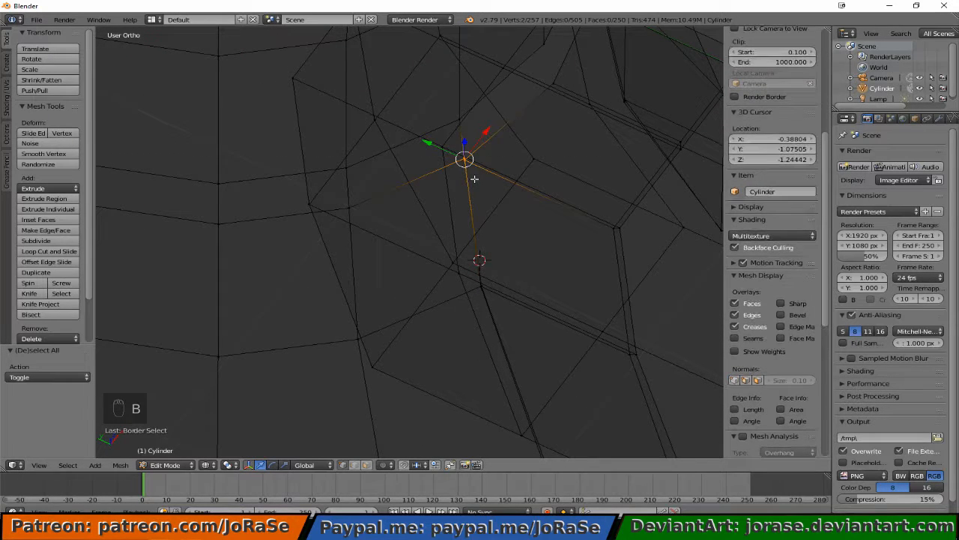
key("alt+m")
left_click(516, 231)
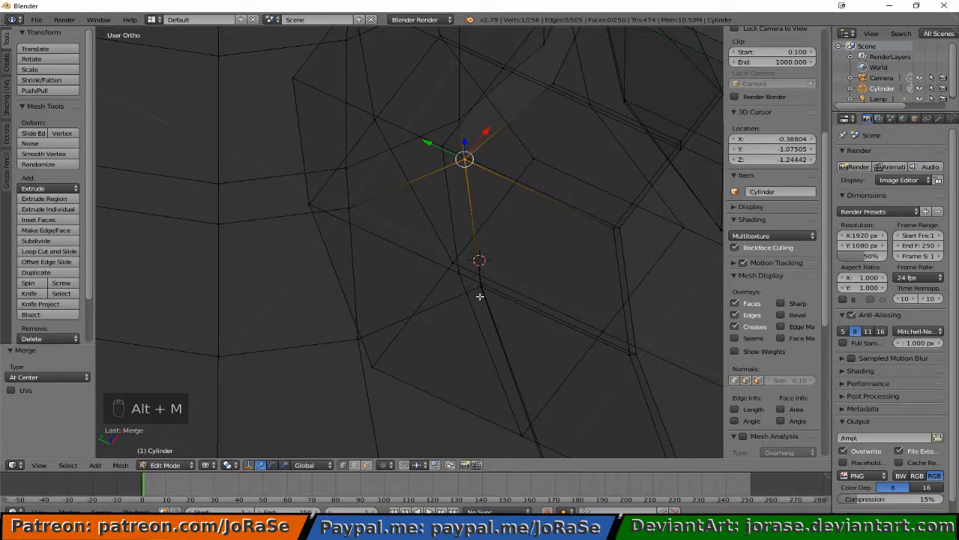
- Merge at center the overlapping doorway and tower vertices at mid-height on the doorway's negative-X side
key("a")
key("b")
left_click_drag(479, 282, 504, 313)
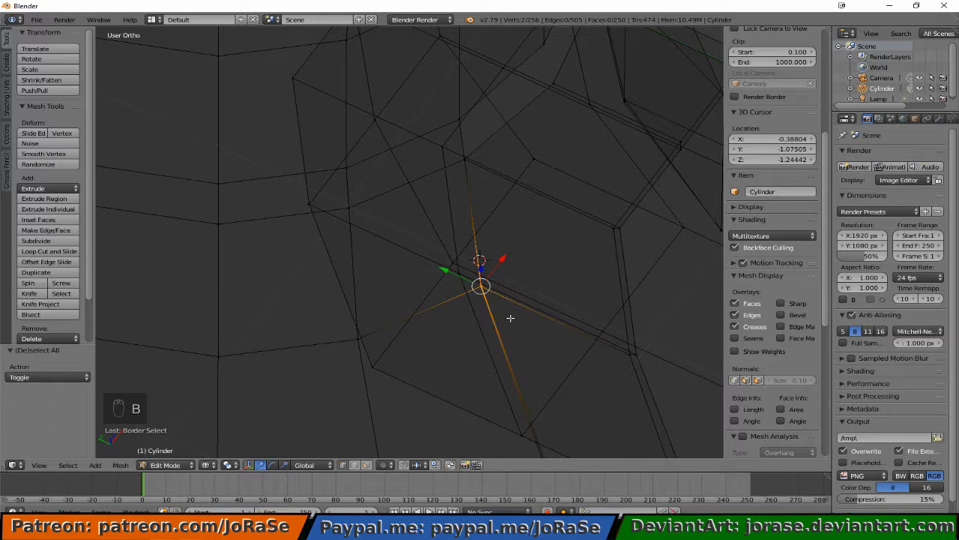
key("alt+m")
left_click(510, 317)
key("a")
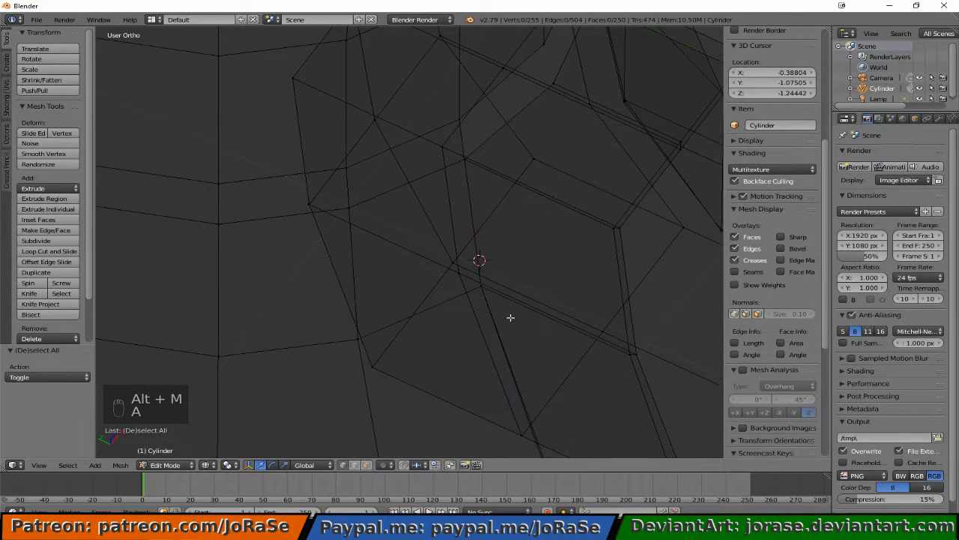
- Merge at center the overlapping doorway and tower vertices at the base of the doorway's negative-X side
scroll(510, 317, "down", 6, "shift")
key("b")
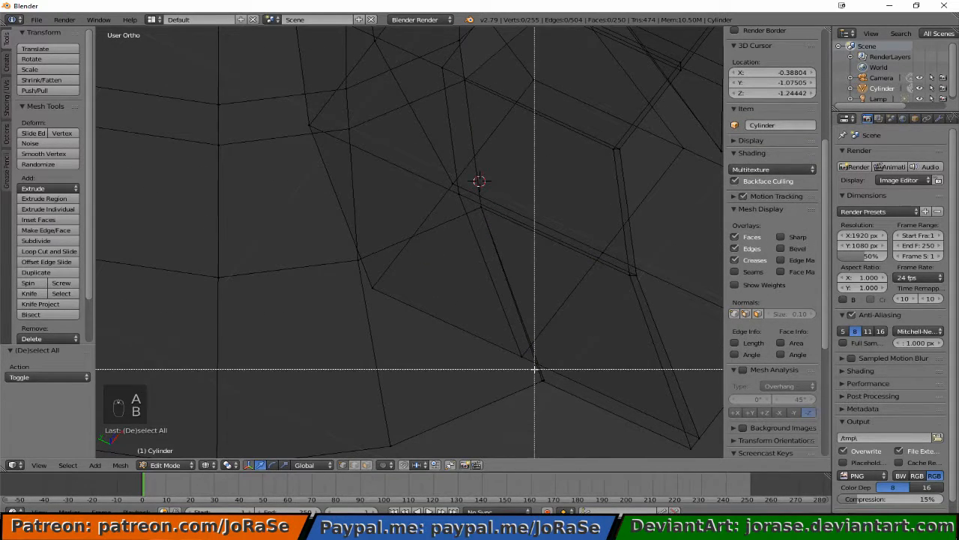
left_click_drag(535, 368, 569, 400)
key("alt+m")
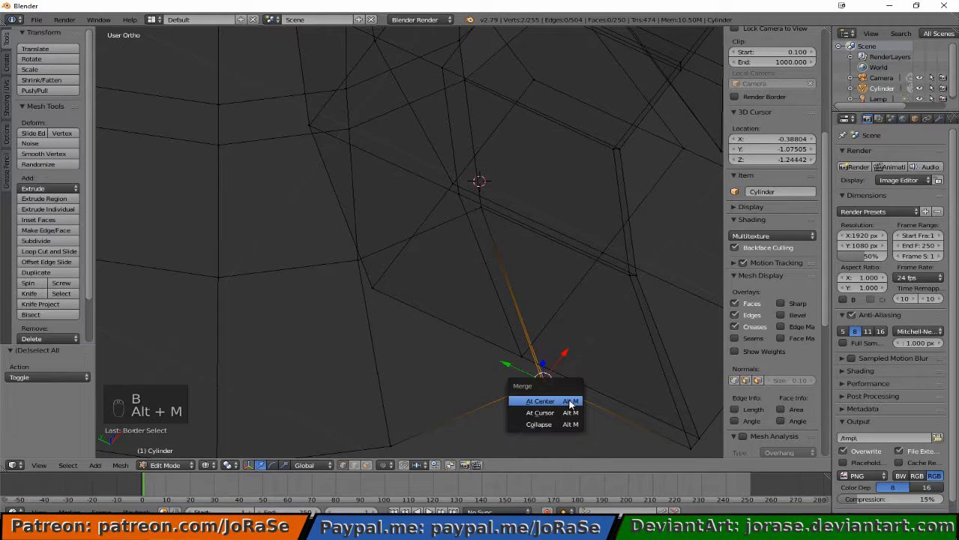
left_click(569, 400)
key("a")
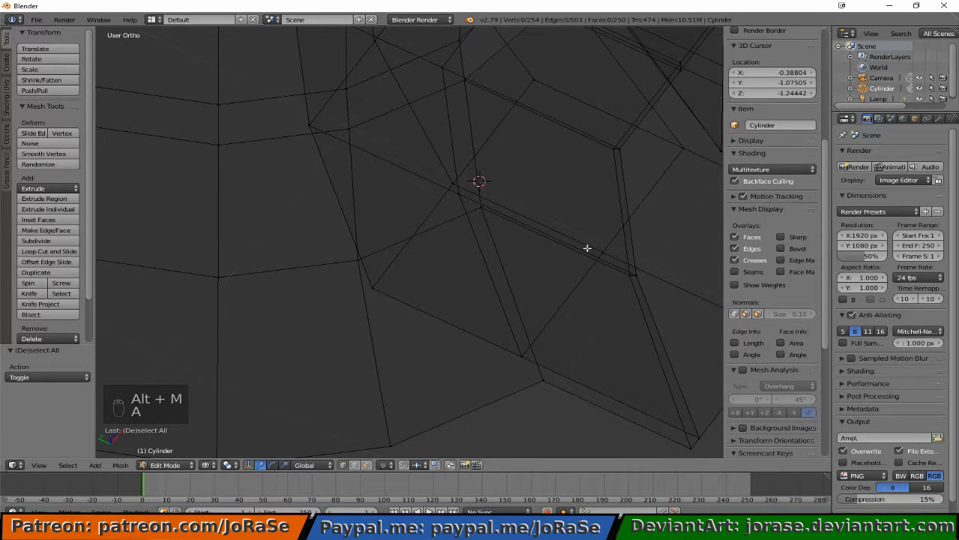
- Merge at center the overlapping doorway and tower vertices at the upper corner of the doorway's positive-X side
middle_click_drag(587, 247, 572, 226)
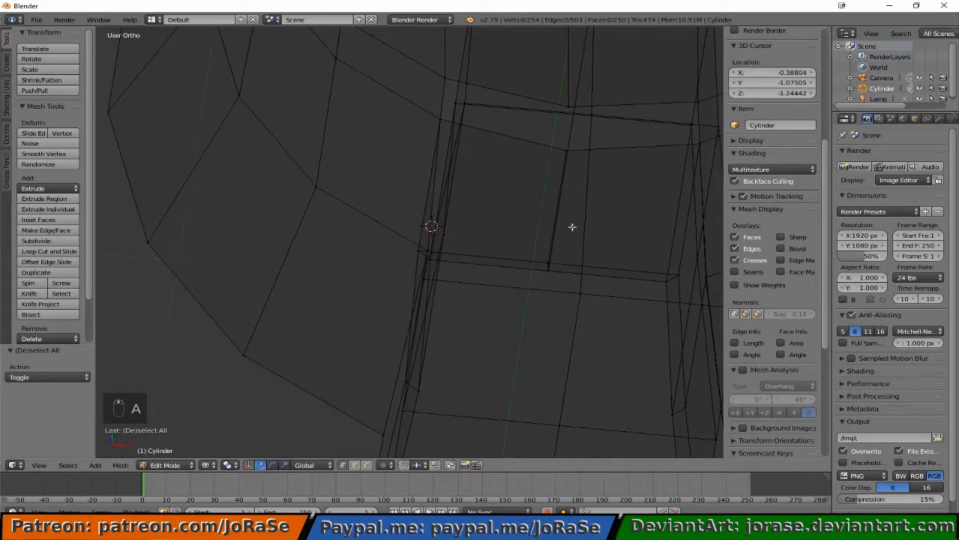
middle_click_drag(658, 181, 532, 169, "shift")
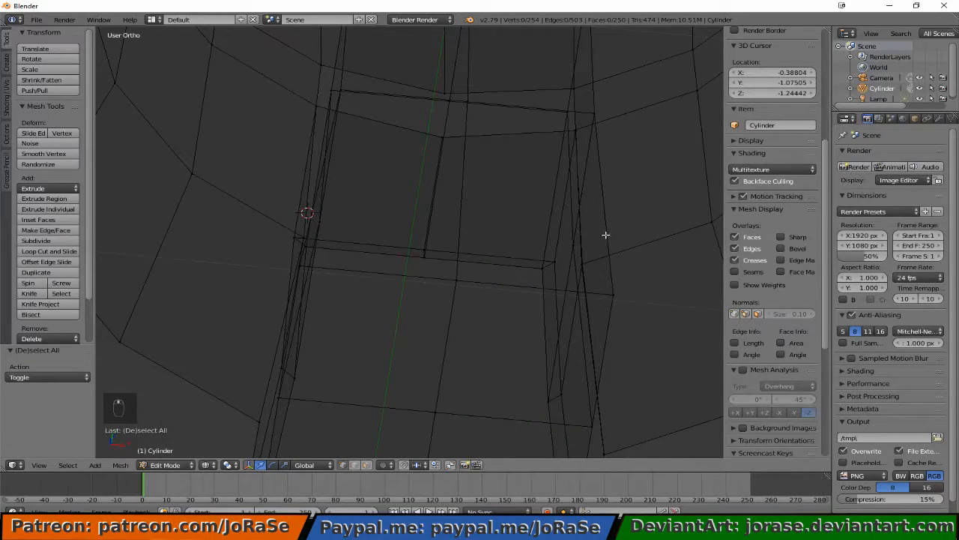
key("z")
middle_click_drag(605, 235, 520, 236)
key("z")
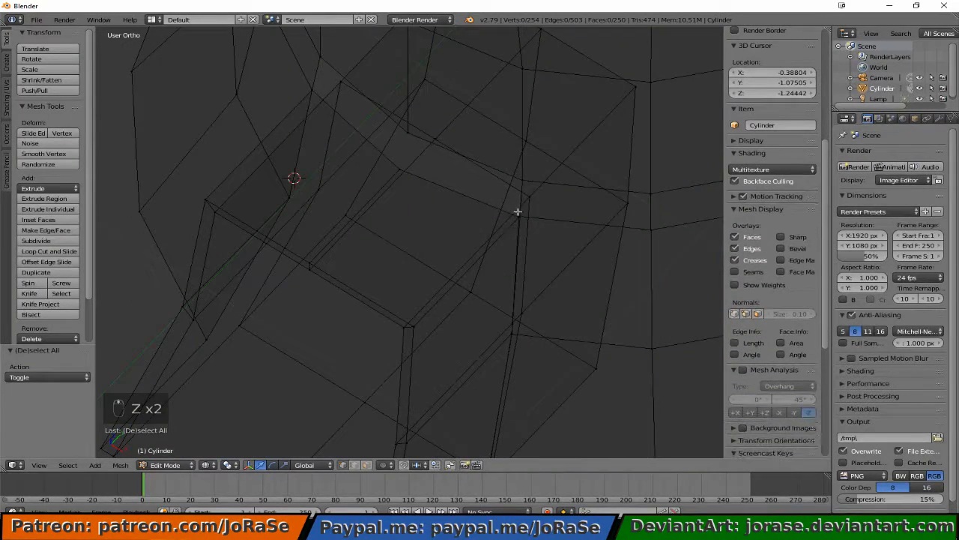
key("b")
left_click_drag(515, 210, 583, 266)
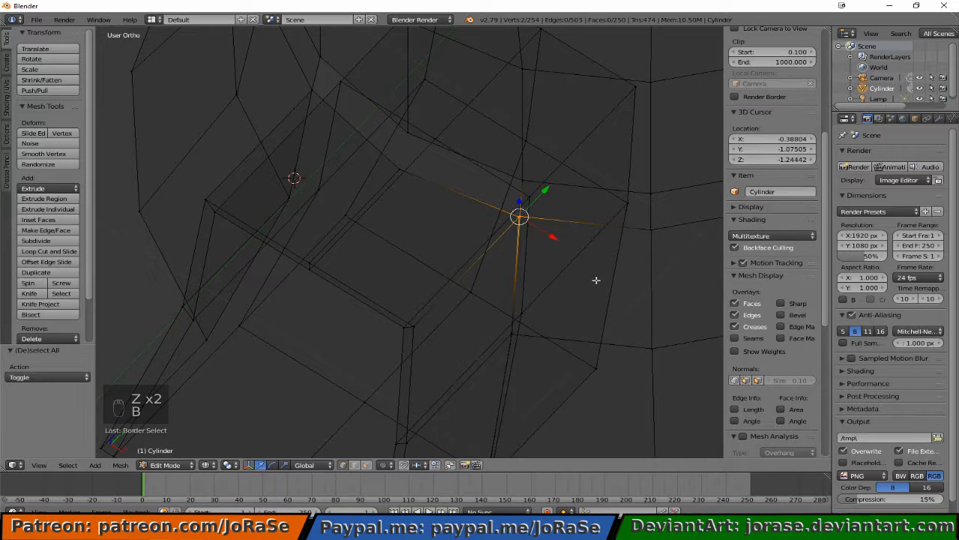
key("alt+m")
left_click(596, 279)
key("a")
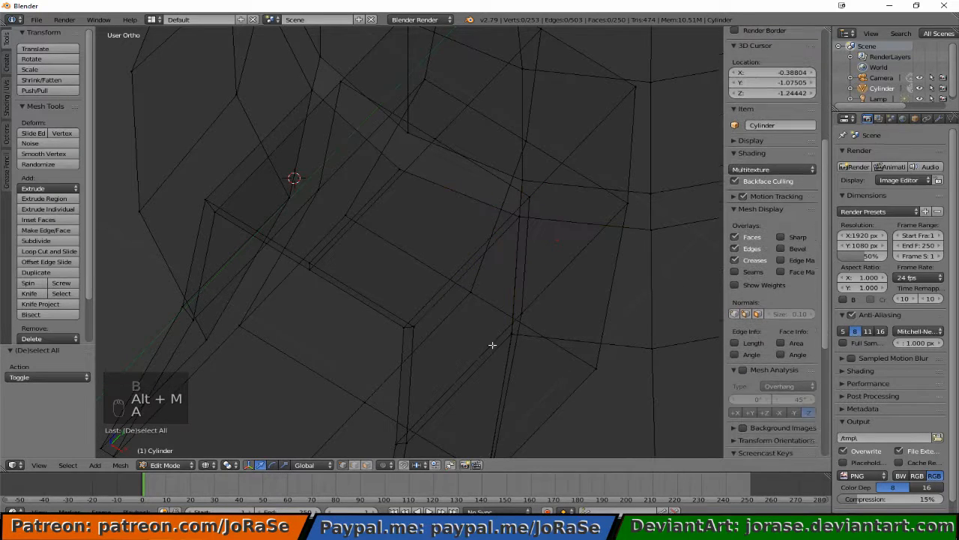
- Merge at center the overlapping doorway and tower vertices at mid-height on the doorway's positive-X side
key("b")
left_click_drag(502, 324, 522, 357)
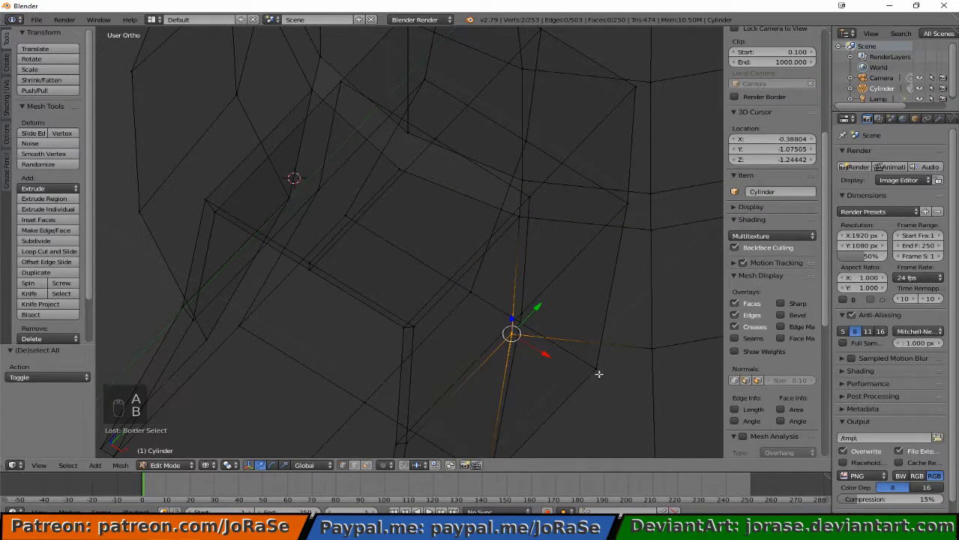
key("alt+m")
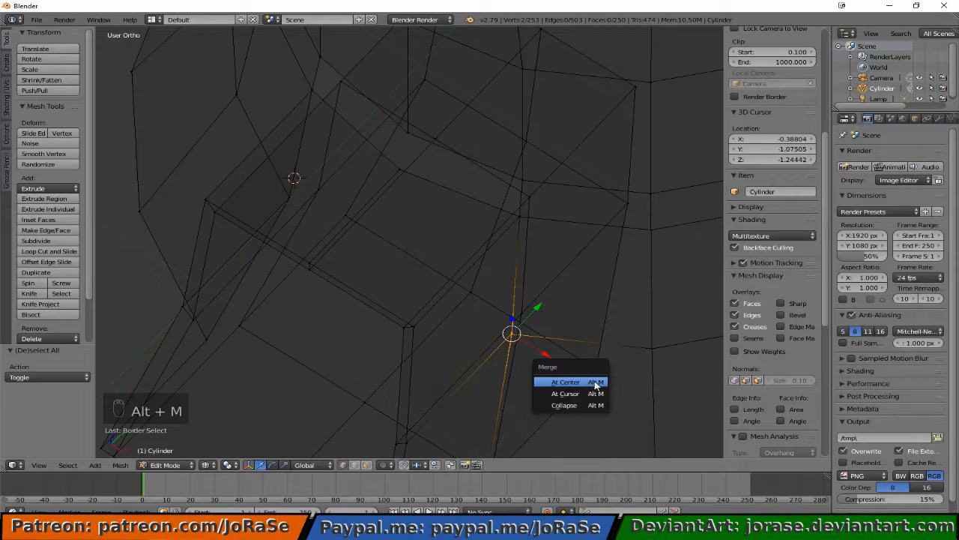
left_click(593, 380)
key("a")
- Merge at center the overlapping doorway and tower vertices at the base of the doorway's positive-X side
scroll(597, 381, "down", 7, "shift")
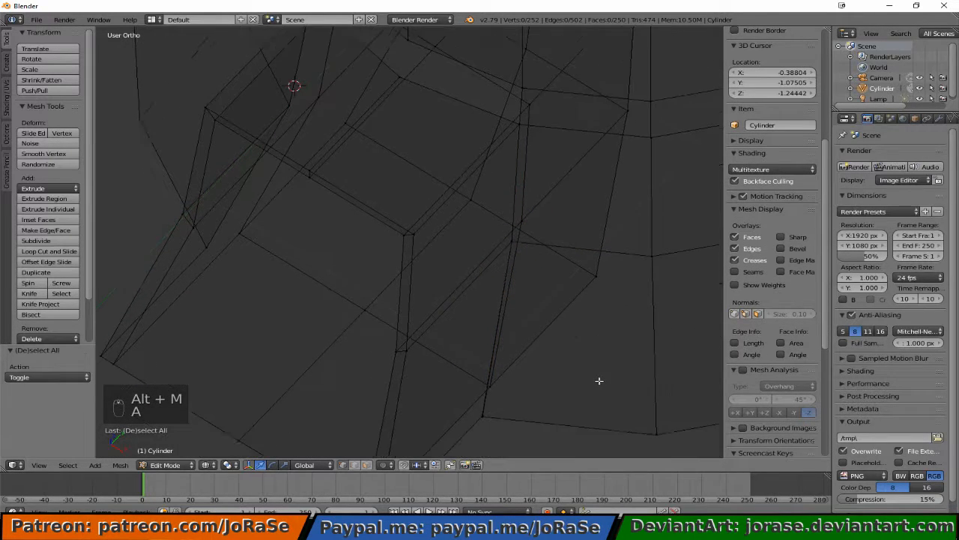
key("b")
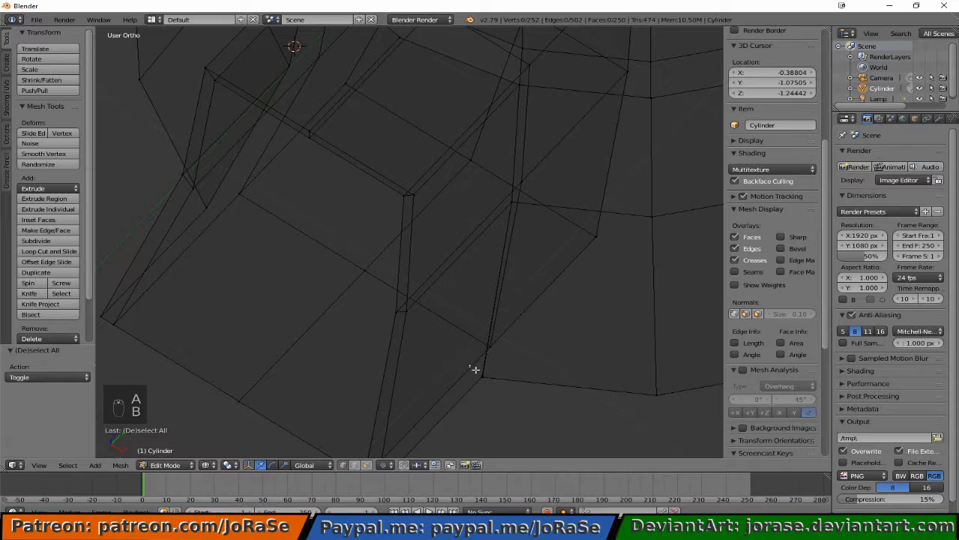
left_click_drag(473, 365, 499, 400)
key("alt+m")
left_click(515, 395)
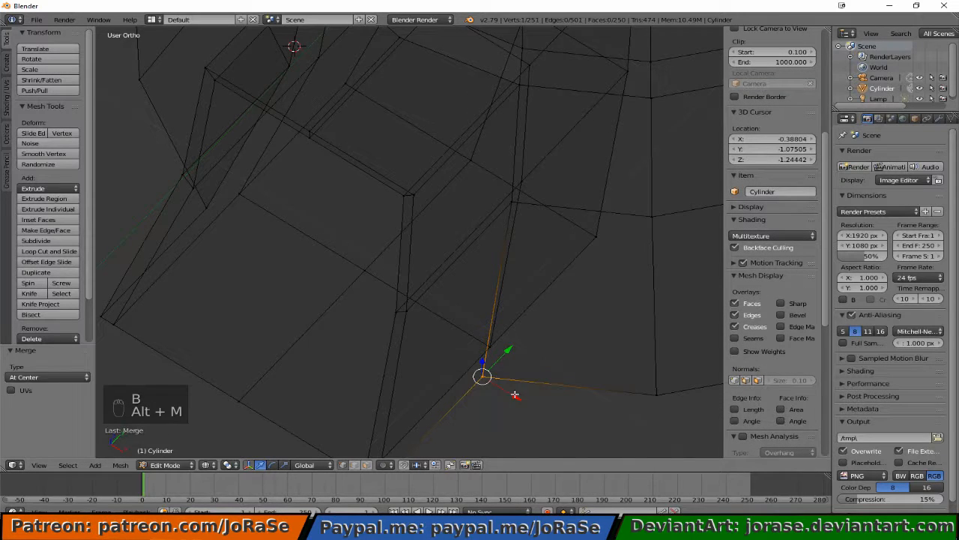
left_click(516, 396)
key("a")
scroll(527, 408, "down", 3)
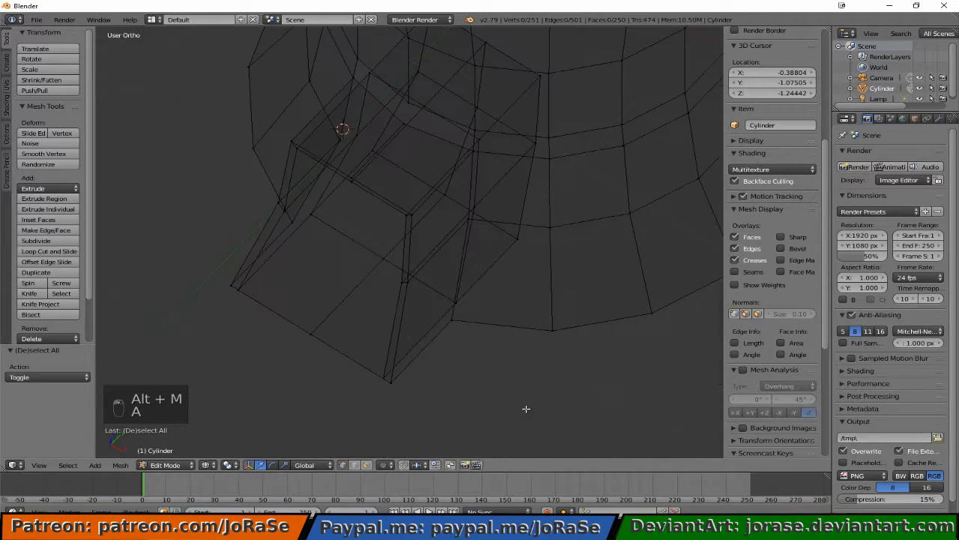
- Fill the negative-X half of the gap between the doorway's roof and the tower wall with a face
key("z")
middle_click_drag(422, 183, 488, 179)
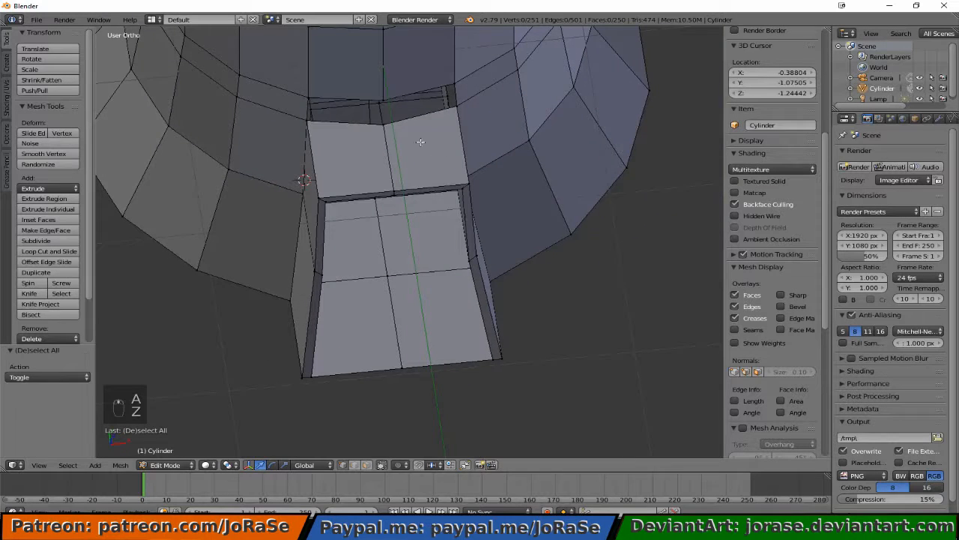
key("b")
left_click_drag(298, 81, 316, 122)
key("b")
left_click_drag(376, 78, 393, 139)
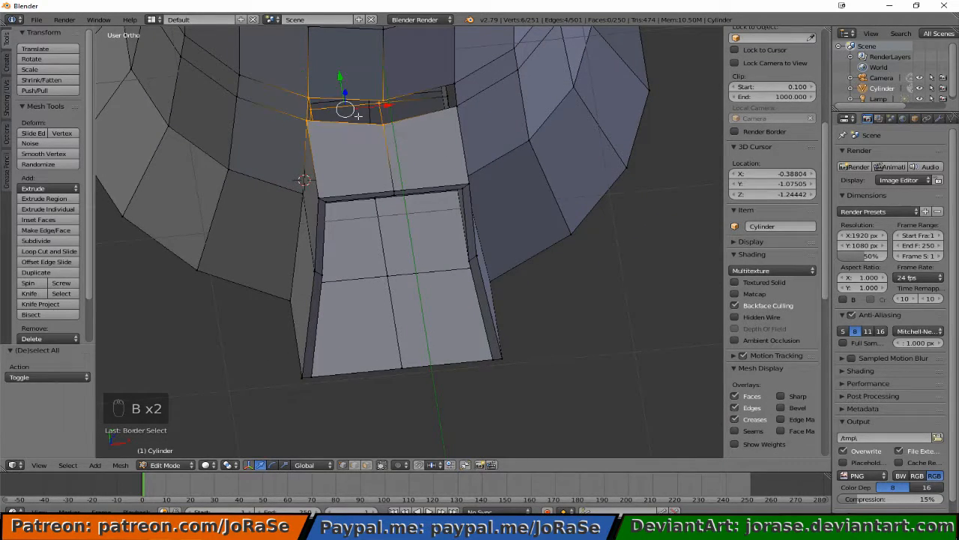
key("b")
left_click_drag(363, 99, 380, 116)
middle_click_drag(380, 116, 380, 117)
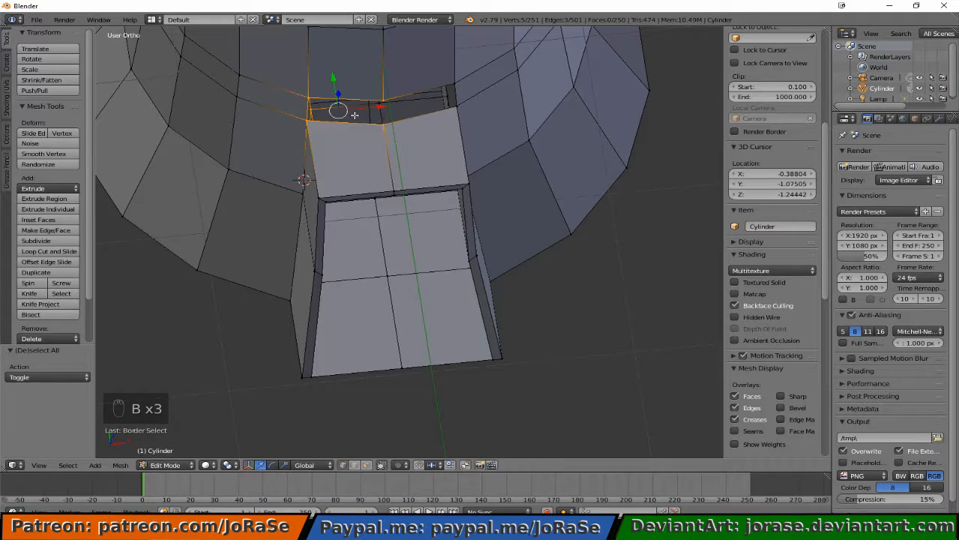
key("b")
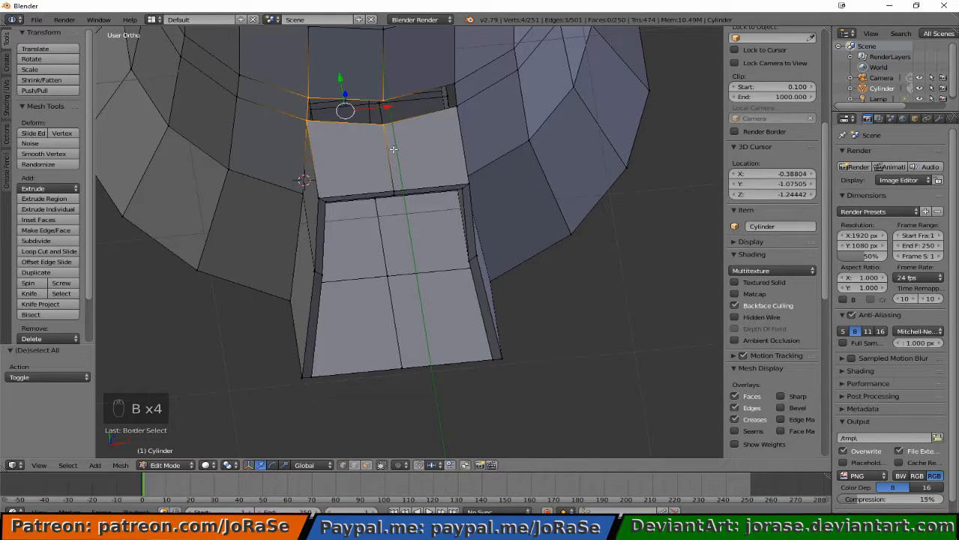
key("f")
- Fill the positive-X half of the gap between the doorway's roof and the tower wall with a face
key("b")
middle_click_drag(293, 84, 330, 150)
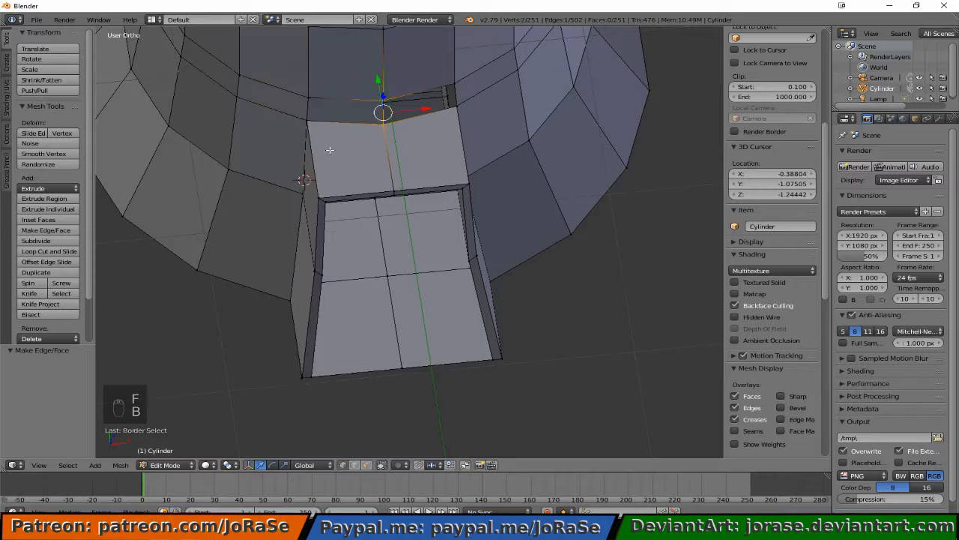
key("b")
left_click_drag(441, 74, 467, 111)
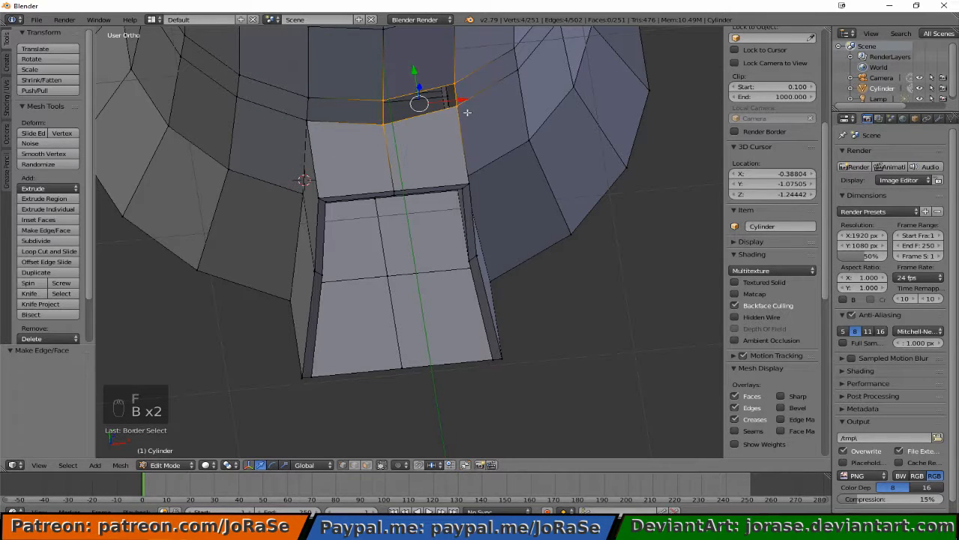
key("f")
key("a")
- Select all front vertices of the doorway in wireframe and flatten them by scaling to 0 along Y
scroll(499, 142, "down", 6)
middle_click_drag(525, 232, 435, 235)
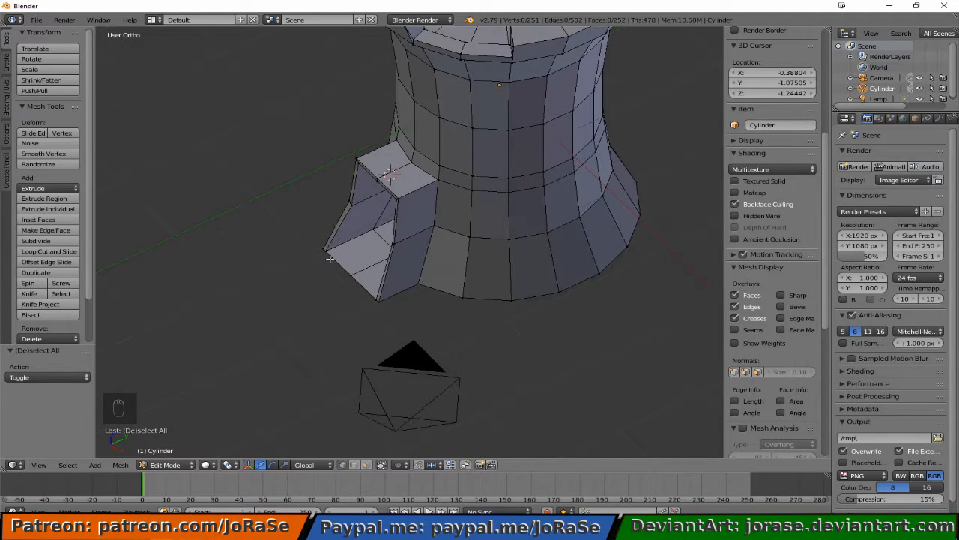
key("z")
middle_click_drag(335, 176, 278, 175)
key("b")
left_click_drag(293, 130, 387, 317)
key("s")
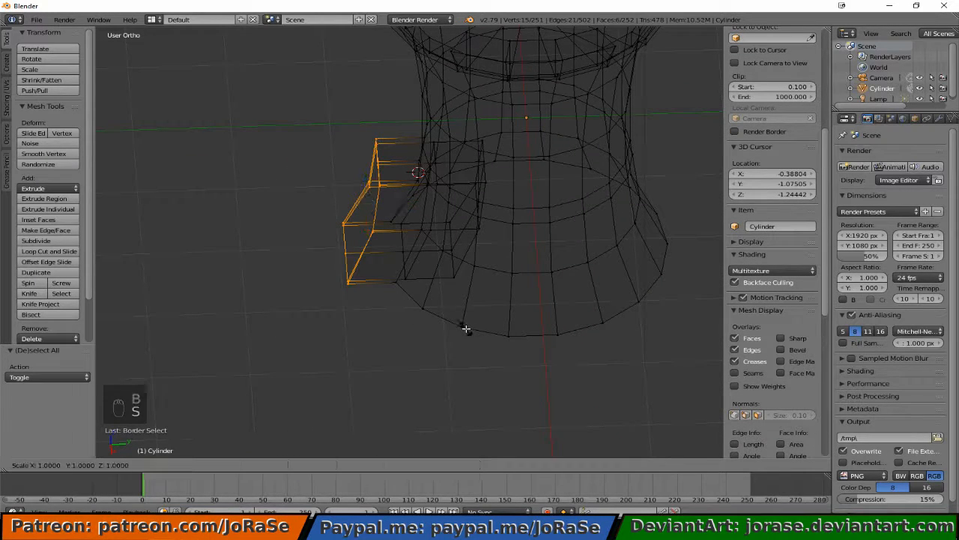
key("y")
key("0")
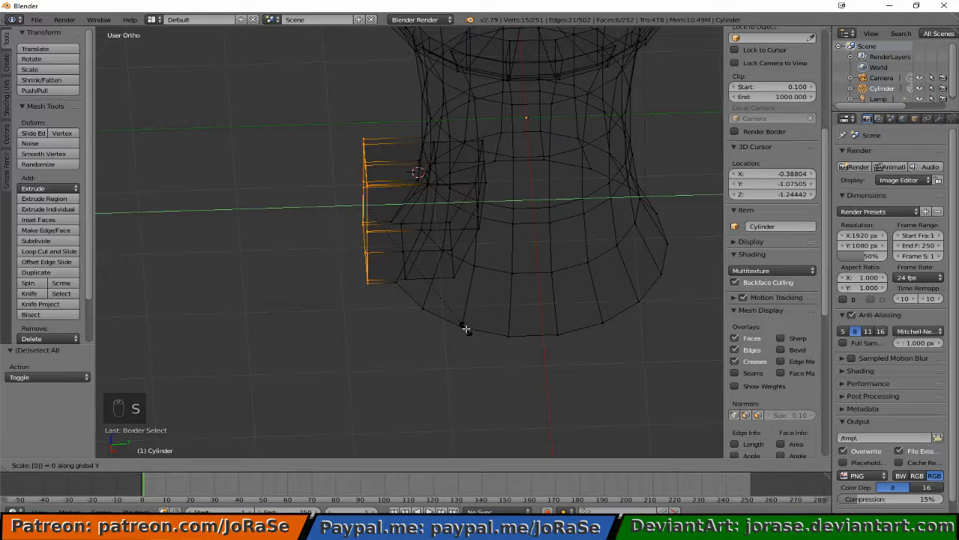
key("Return")
- Move the flattened doorway front about 0.2 along Y toward the tower, and inspect the shape in Object Mode
key("g")
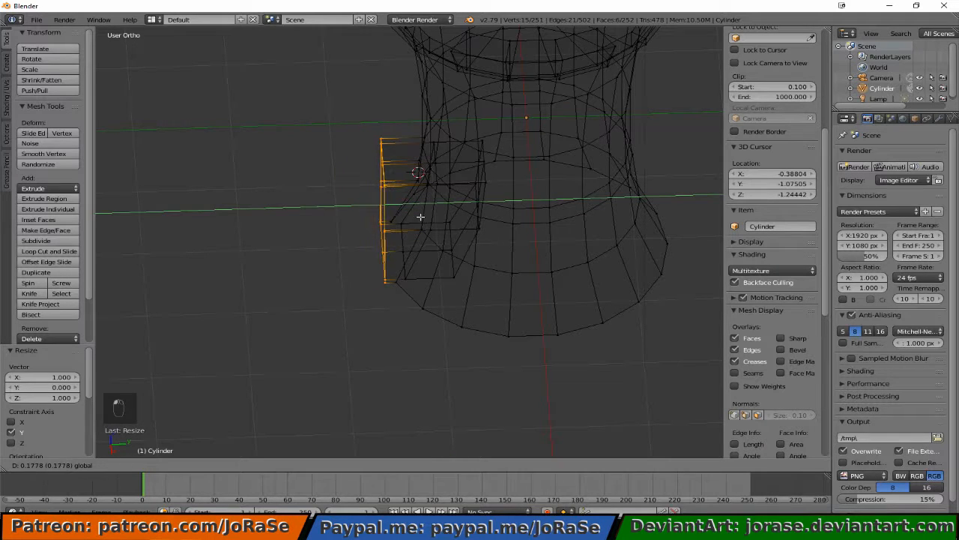
left_click(422, 218)
key("z")
key("a")
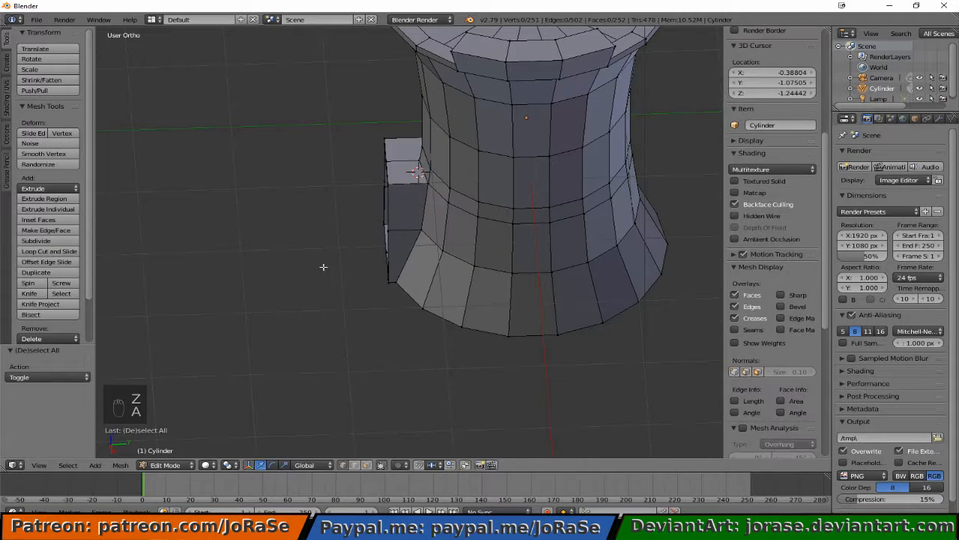
key("Tab")
middle_click_drag(155, 307, 252, 263)
scroll(274, 277, "down", 3)
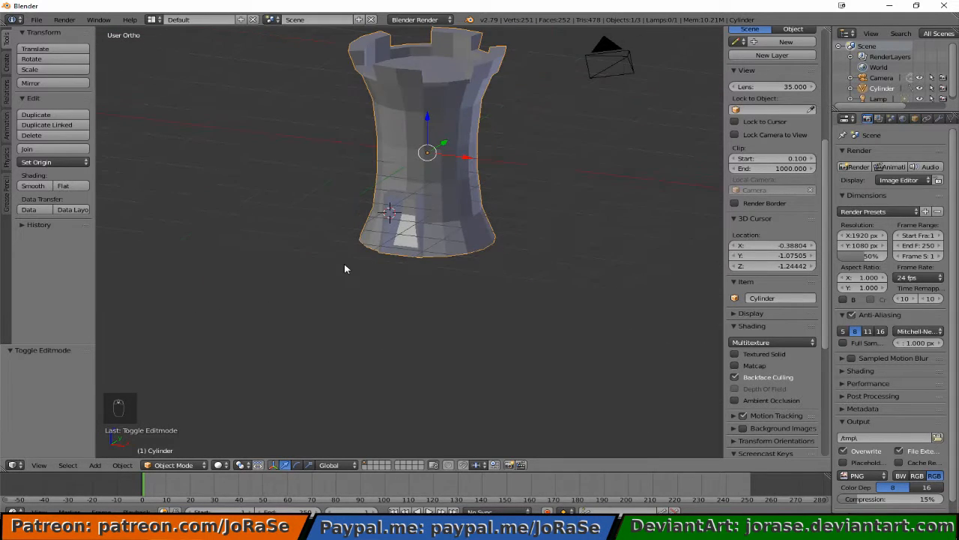
middle_click_drag(345, 265, 422, 273)
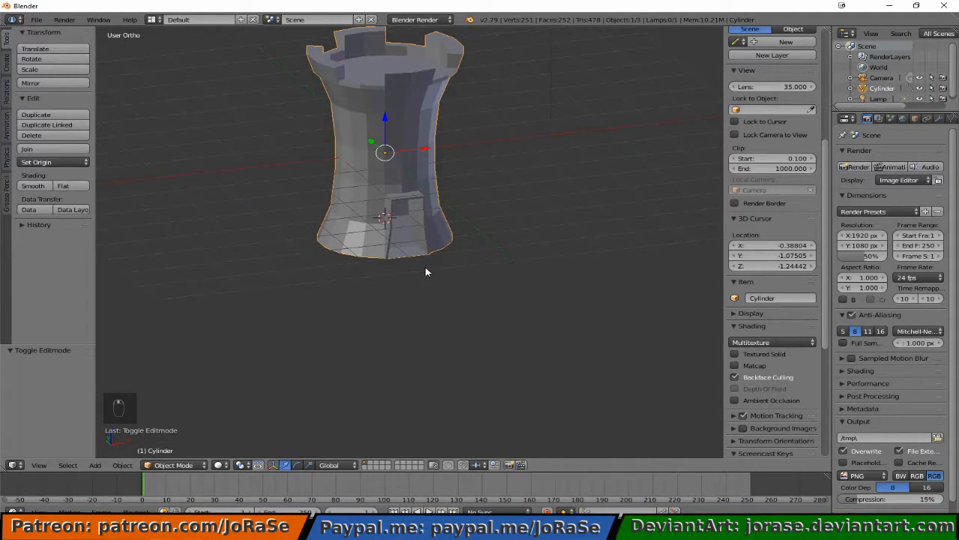
- Move the bottom edge of the doorway recess's back wall 0.262 along Y, deeper into the tower
key("Tab")
scroll(420, 269, "up", 5)
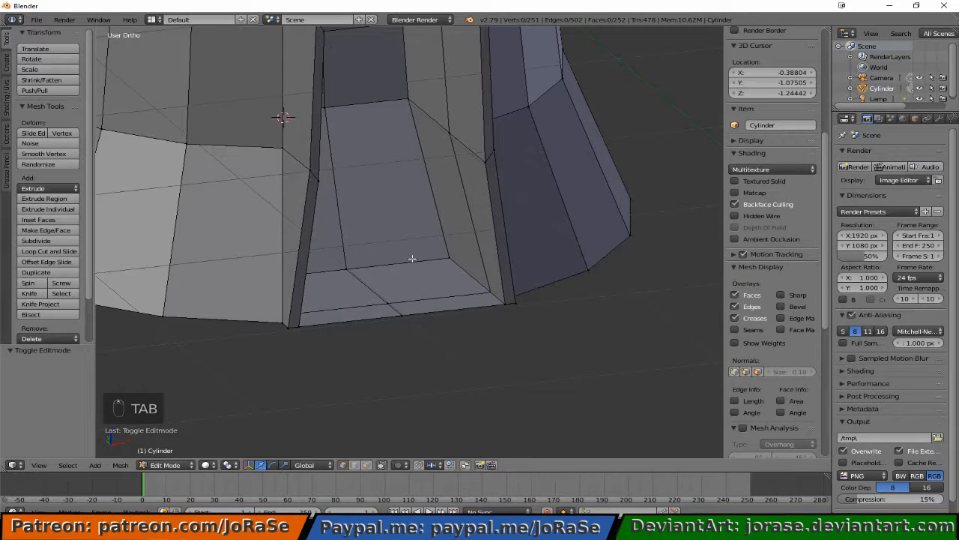
right_click(413, 259, "alt")
right_click(361, 108, "alt+shift")
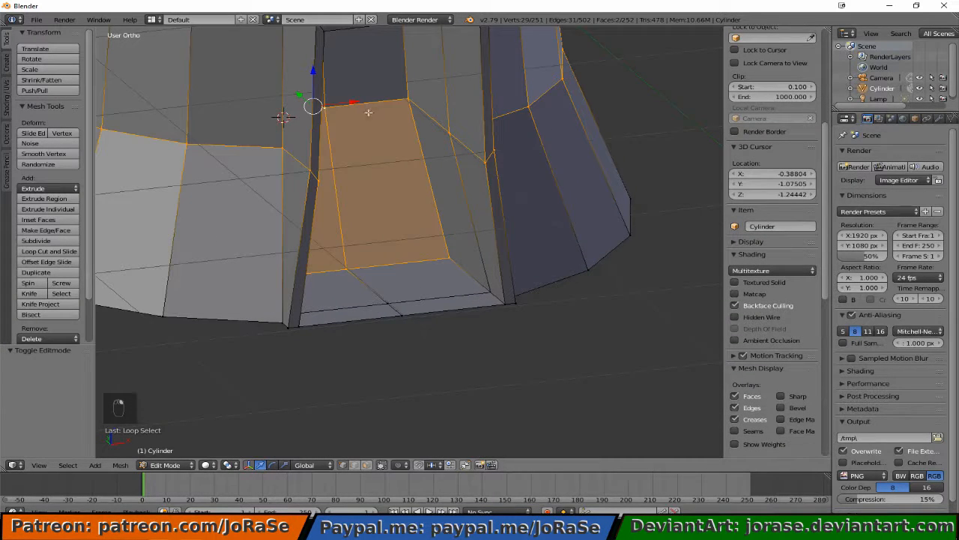
key("ctrl+z")
middle_click_drag(372, 174, 300, 250)
key("KP_7")
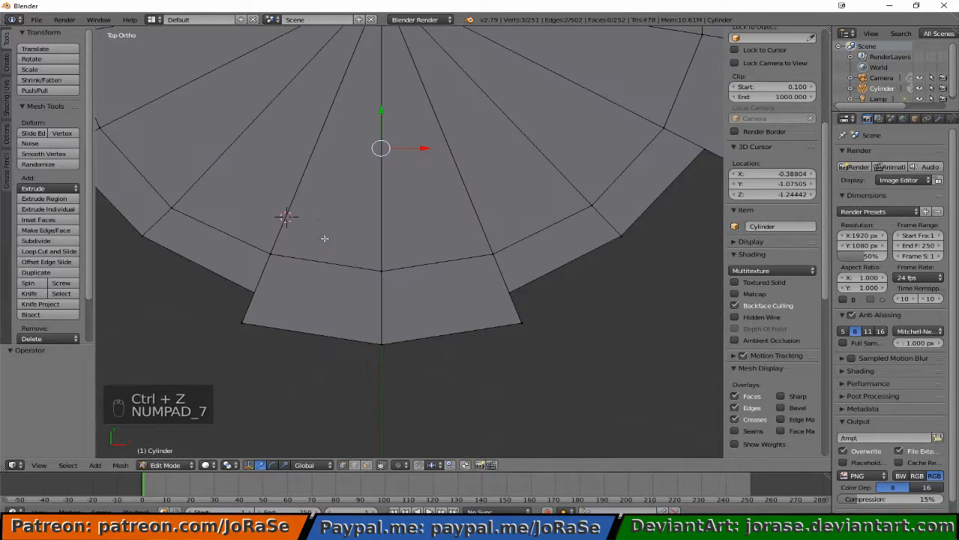
key("z")
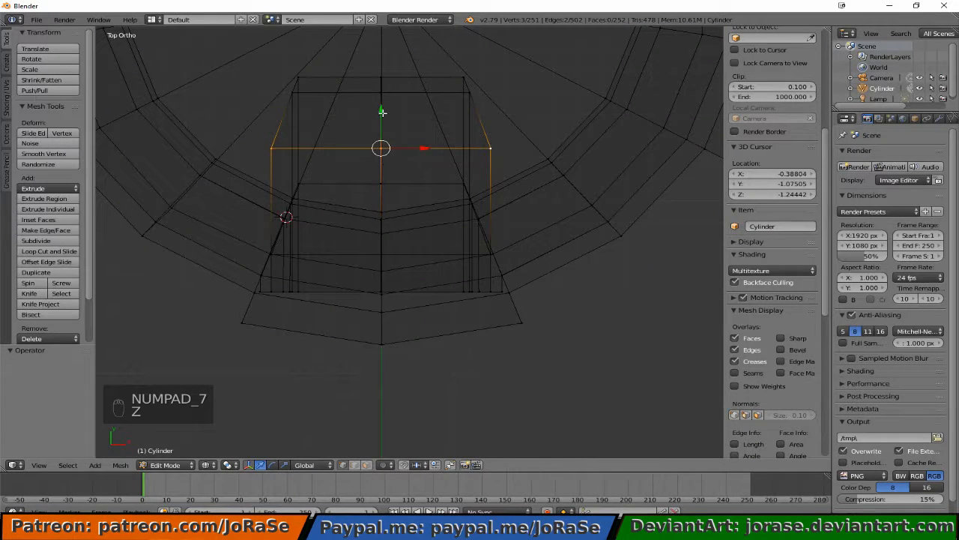
left_click_drag(380, 110, 375, 55)
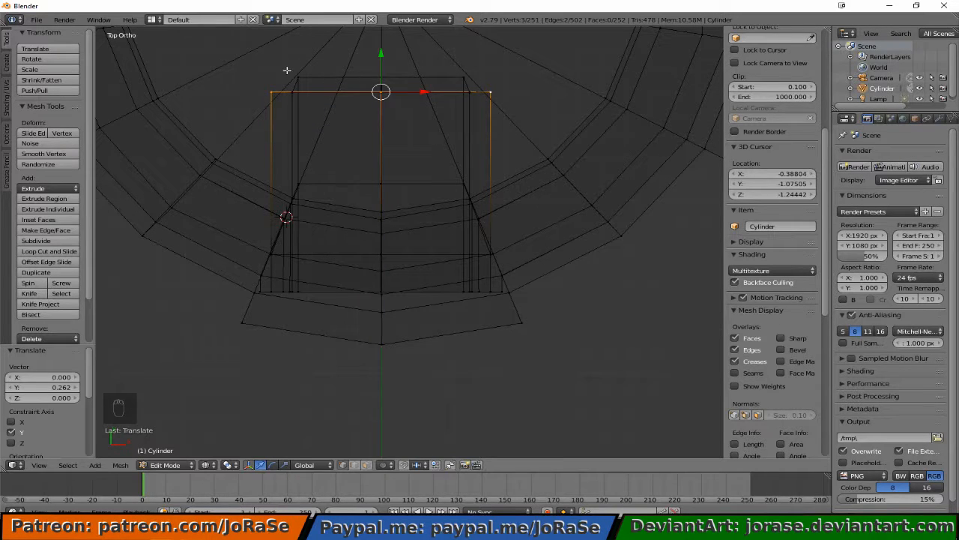
- Select the whole back wall of the doorway recess and flatten it by scaling to 0 along Y
key("b")
left_click_drag(281, 70, 482, 173)
middle_click_drag(482, 173, 370, 133)
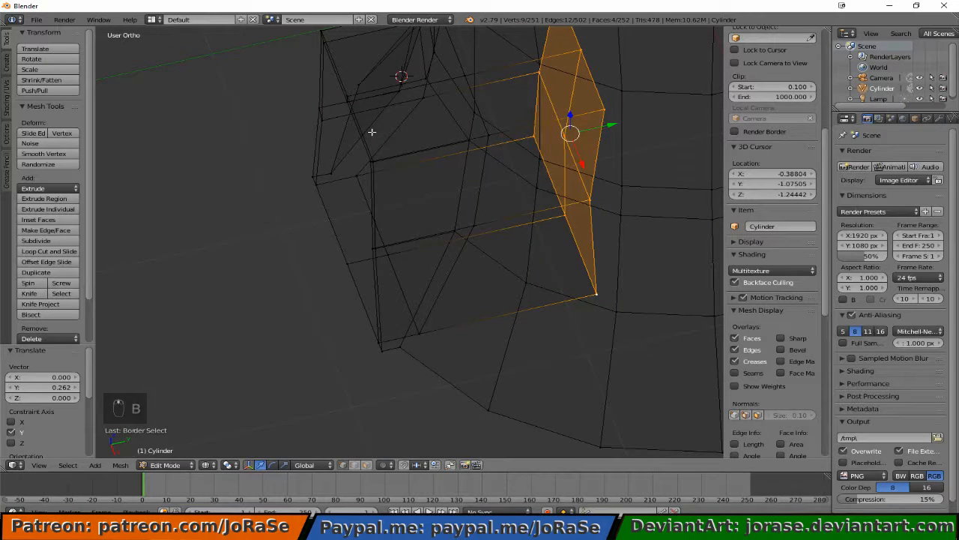
key("s")
key("y")
key("0")
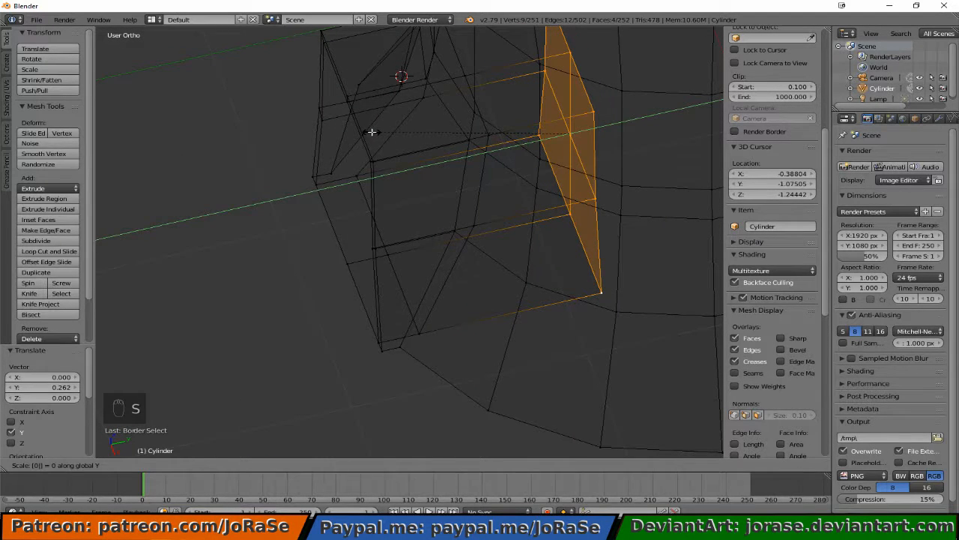
key("Return")
key("z")
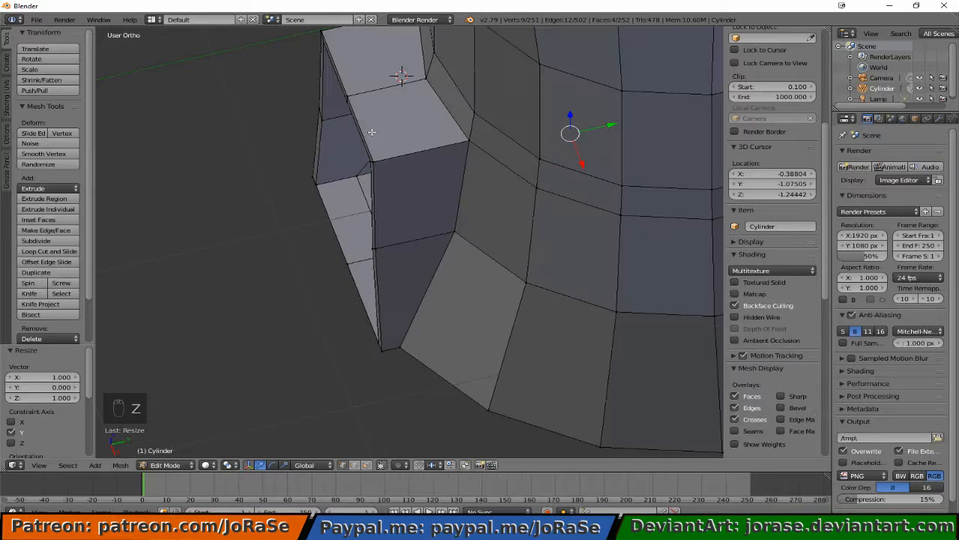
mouse_move(314, 189)
middle_mouse_down()
mouse_move(291, 231)
mouse_move(409, 208)
middle_mouse_up()
key("a")
scroll(445, 349, "down", 2)
scroll(455, 344, "down", 2)
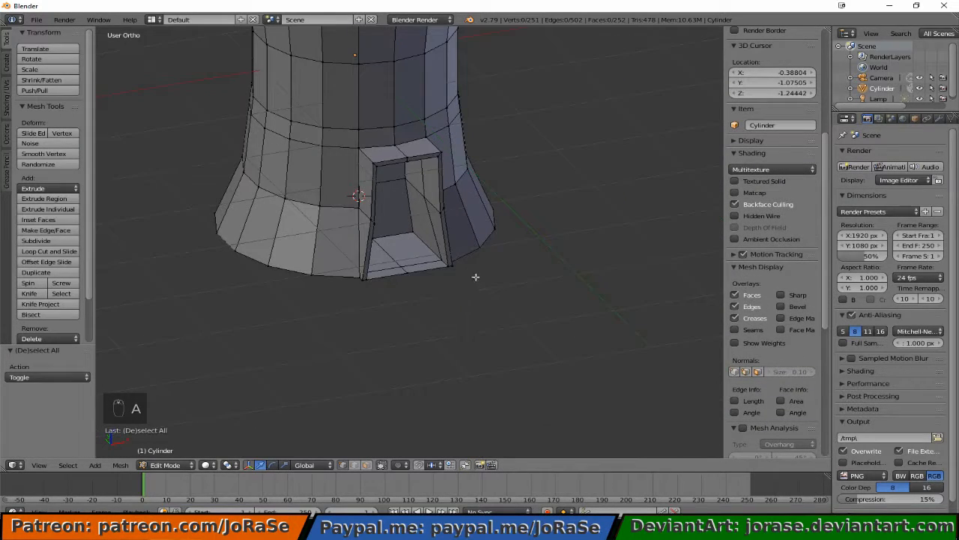
- Extrude the tower's bottom edge loop, including the doorway's base, straight down along Z to form a short plinth
left_click(470, 255, "alt")
middle_click_drag(497, 325, 472, 352)
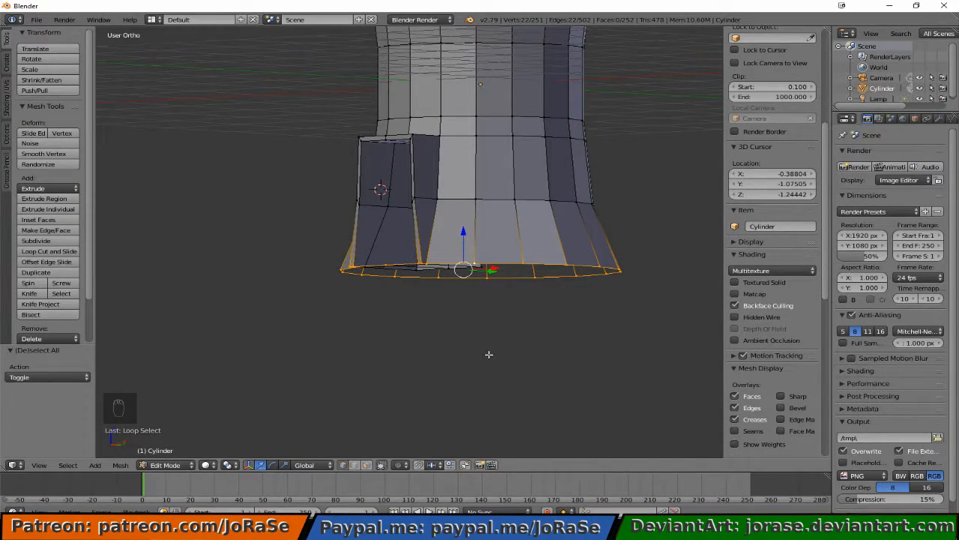
key("e")
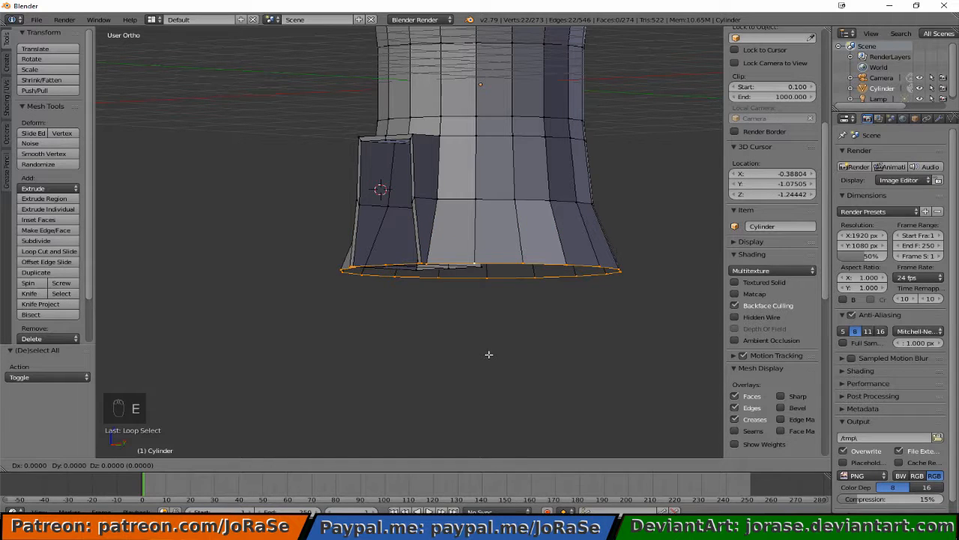
right_click(488, 354)
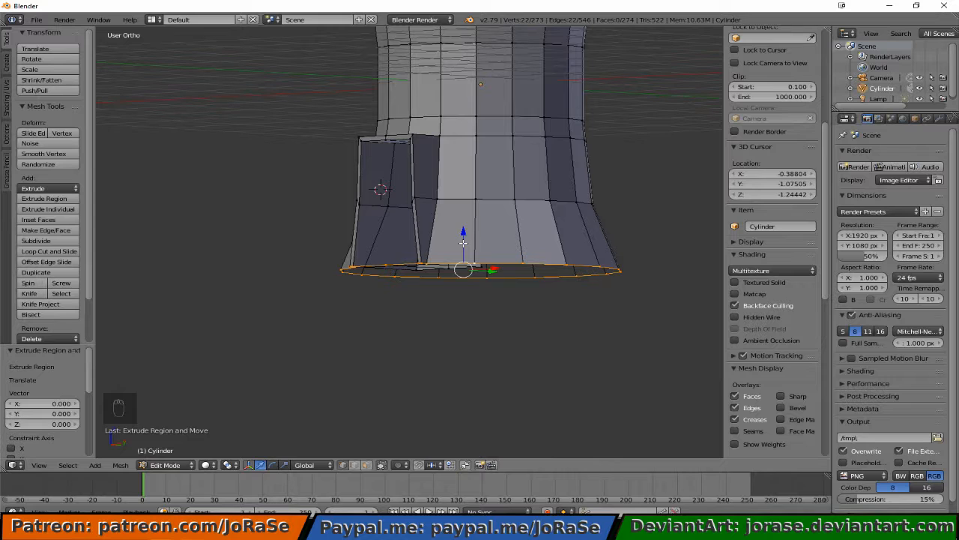
left_click_drag(463, 242, 461, 274)
middle_click_drag(161, 267, 287, 308)
key("a")
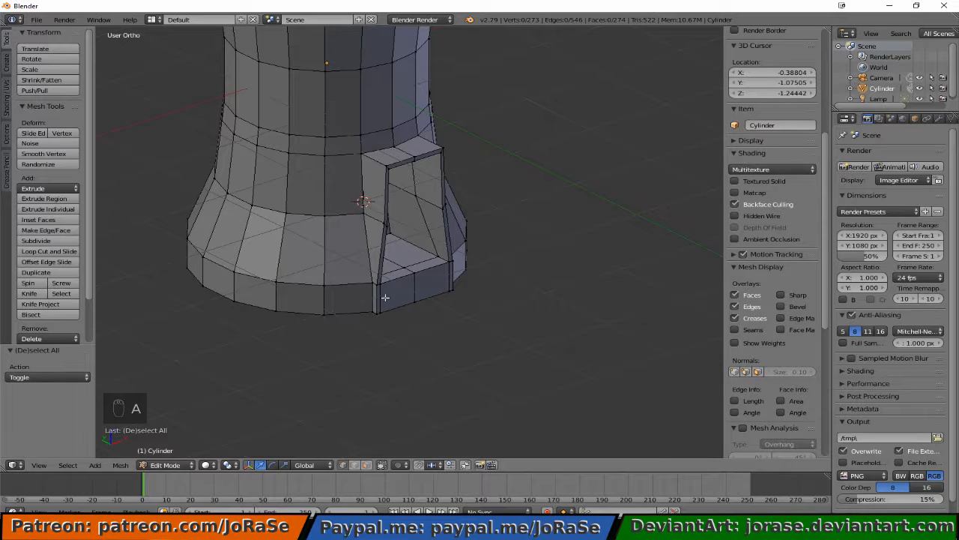
- Examine the extruded plinth, its bottom edge loop and the open underside around the doorway
middle_click_drag(358, 364, 288, 313)
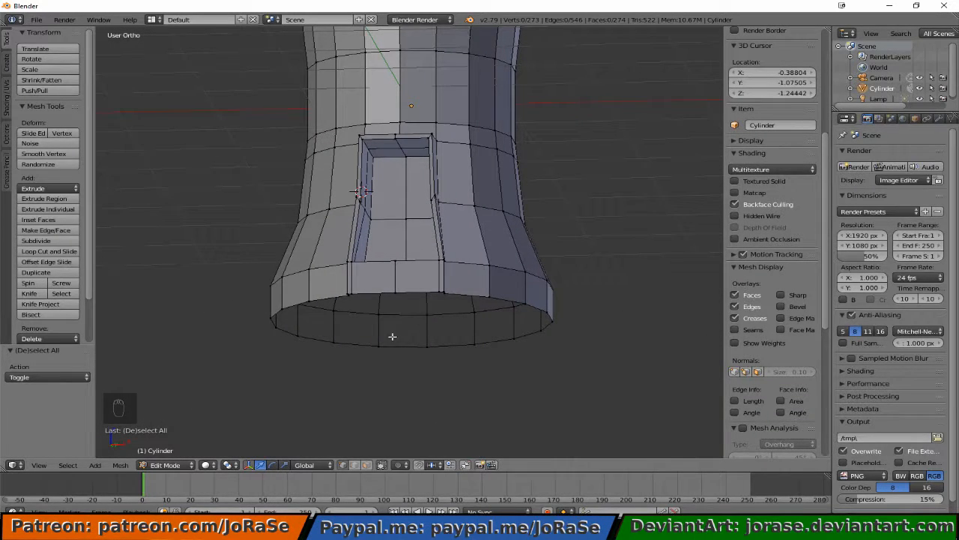
middle_click_drag(438, 284, 449, 324)
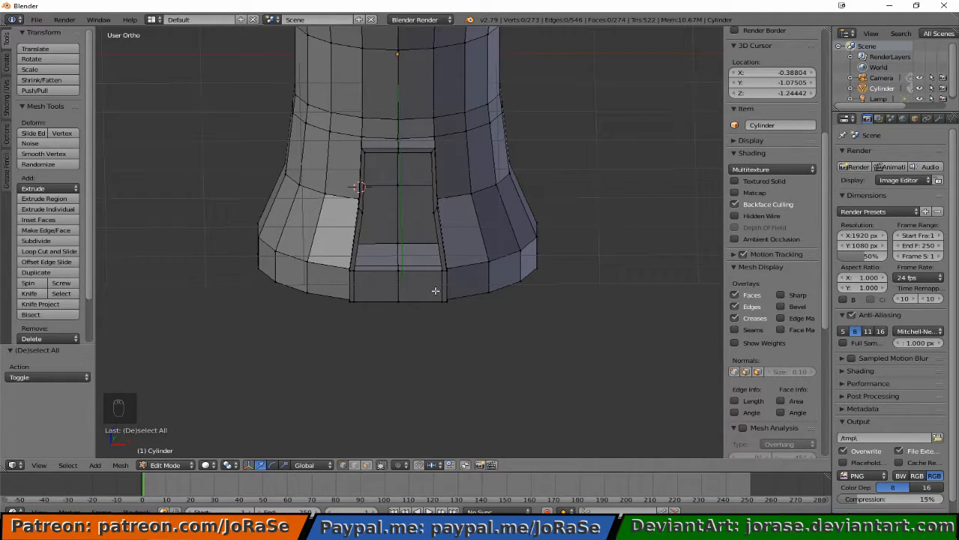
middle_click_drag(531, 284, 439, 285)
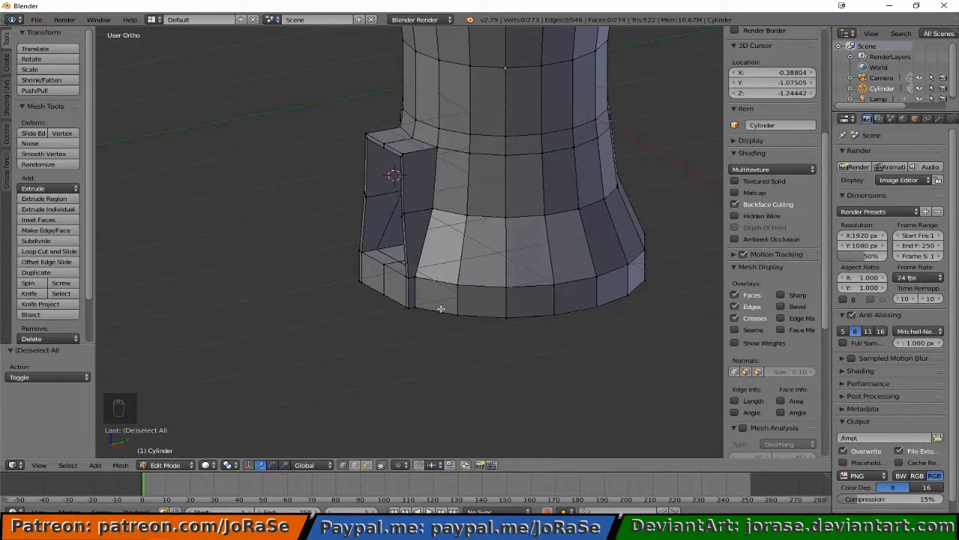
right_click(442, 308, "alt")
middle_click_drag(442, 320, 433, 251)
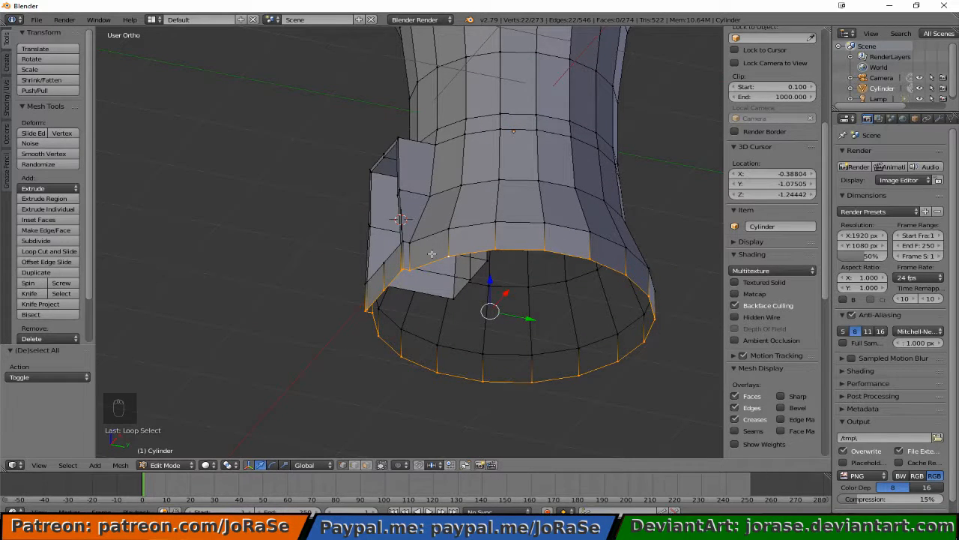
key("a")
scroll(432, 254, "up", 5)
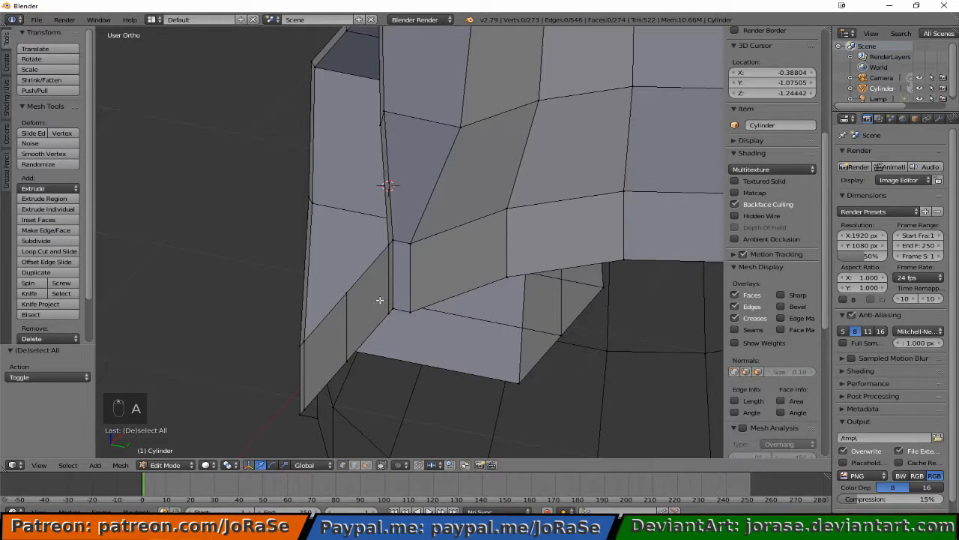
- Fill a small triangular face on the underside at each of the two corners of the doorway's plinth
key("b")
left_click_drag(382, 300, 416, 319)
key("f")
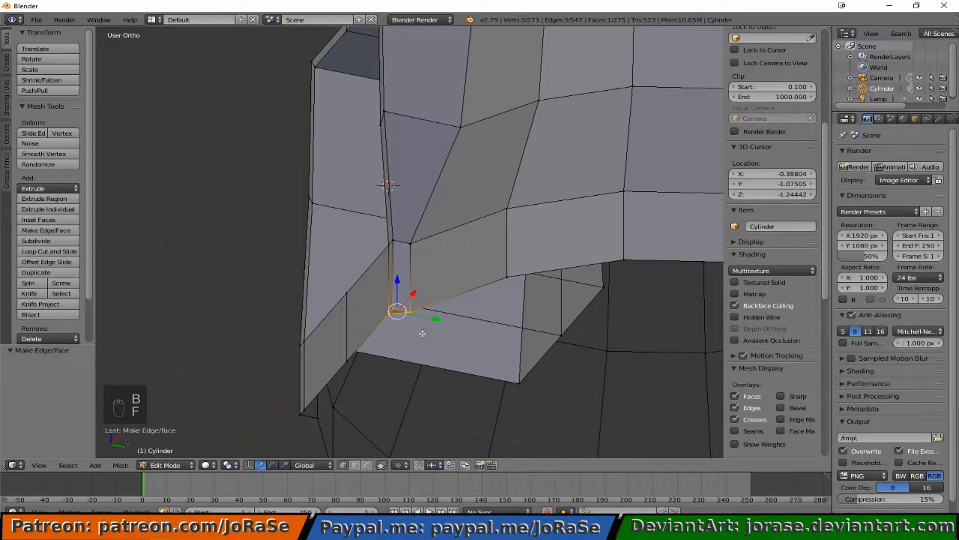
key("a")
key("b")
left_click_drag(289, 398, 334, 440)
key("f")
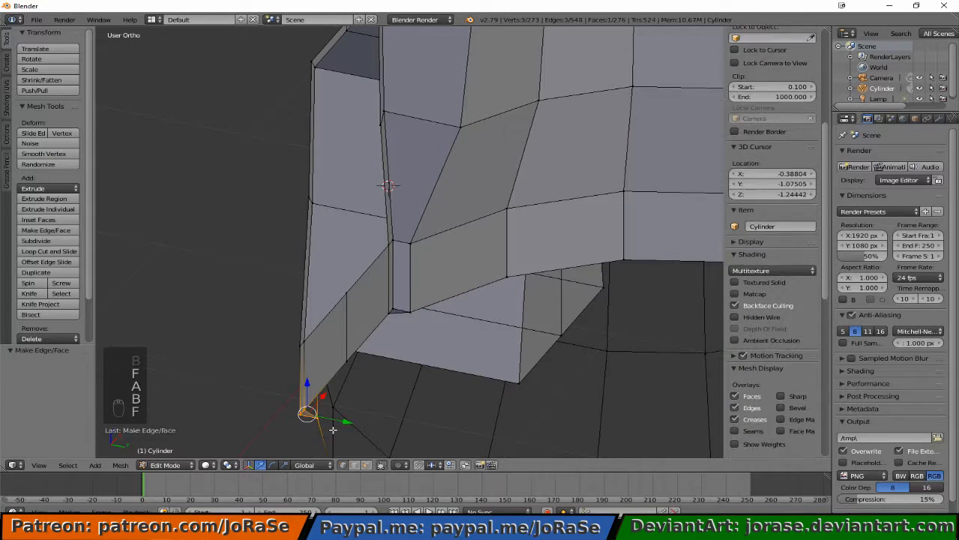
- Fill a triangular underside face joining the midpoint of the doorway's bottom edge to the inner and outer vertices of its nearer corner
key("a")
key("b")
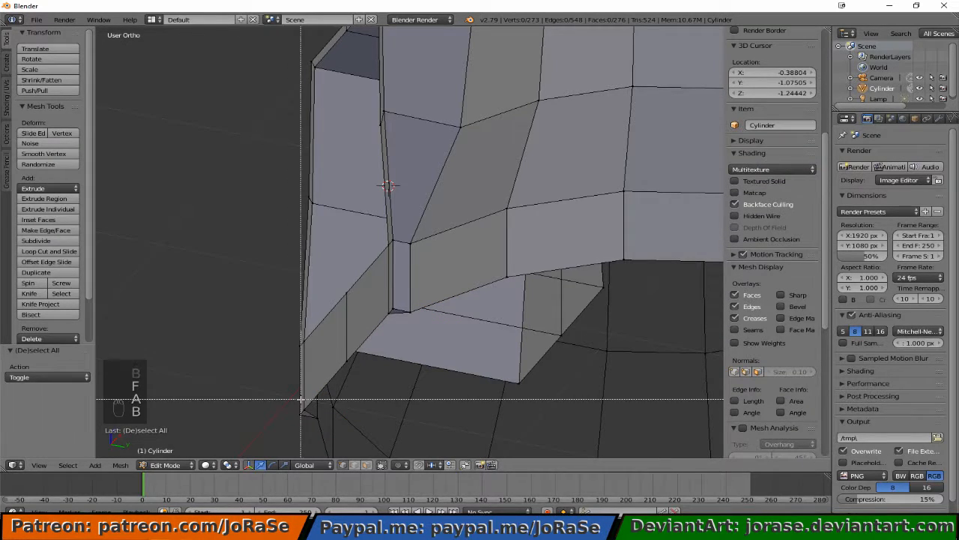
left_click_drag(308, 409, 309, 411)
key("b")
left_click_drag(340, 358, 350, 376)
key("b")
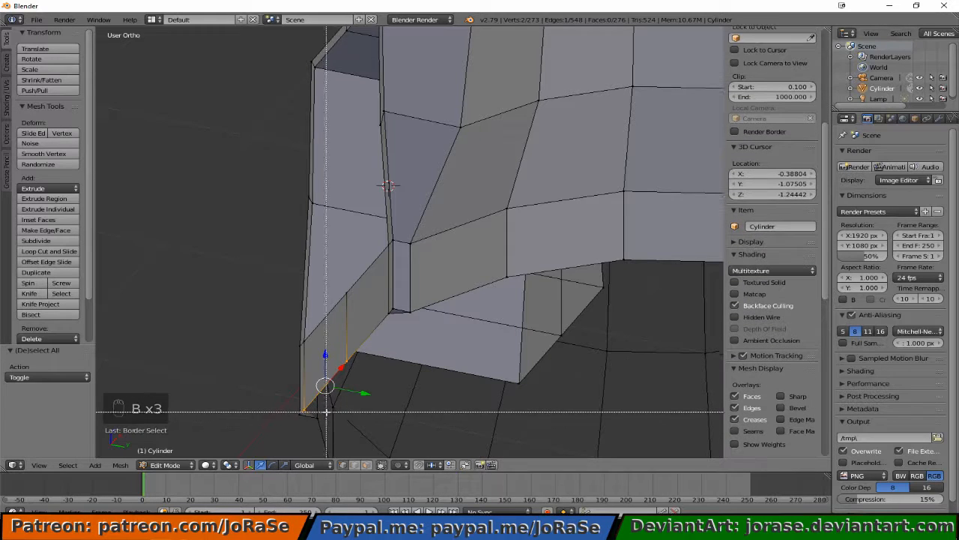
left_click_drag(310, 410, 327, 429)
key("f")
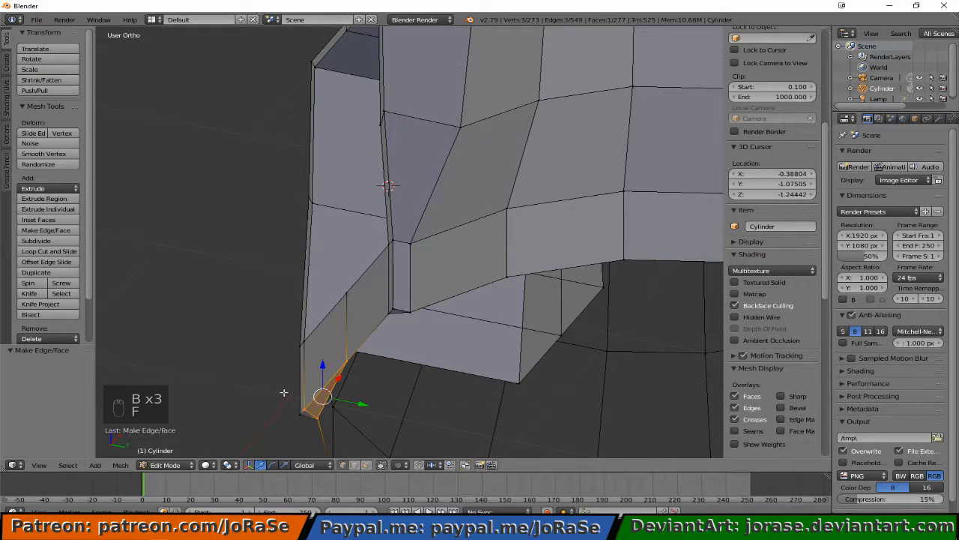
- Fill the matching triangular underside face from the doorway edge's midpoint to the vertices of its opposite corner
key("b")
key("a")
key("b")
left_click_drag(378, 306, 410, 329)
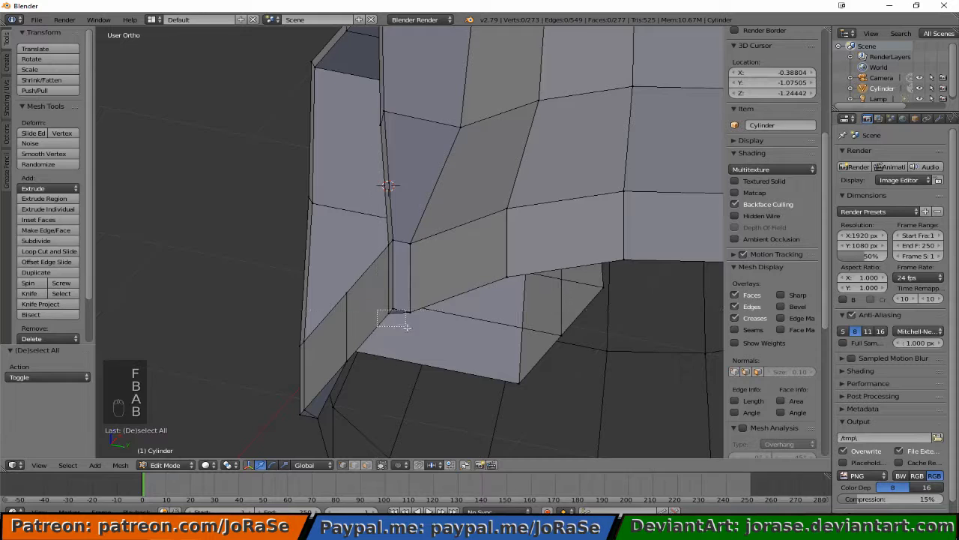
key("b")
left_click_drag(334, 358, 355, 373)
key("f")
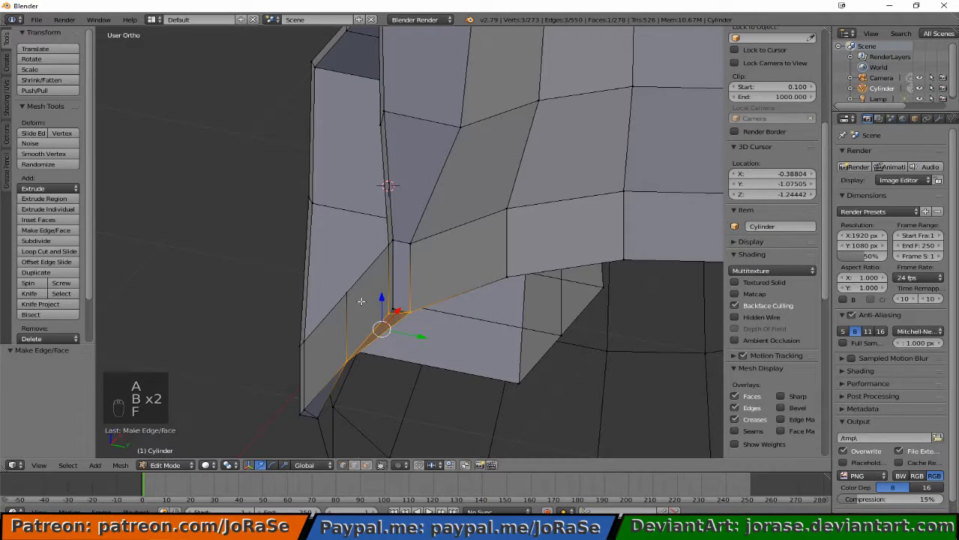
- Fill the remaining triangle between the doorway edge's midpoint and the two outer corner vertices, straightening the bottom opening's outline
key("b")
left_click_drag(362, 291, 386, 331)
key("b")
left_click_drag(309, 404, 332, 429)
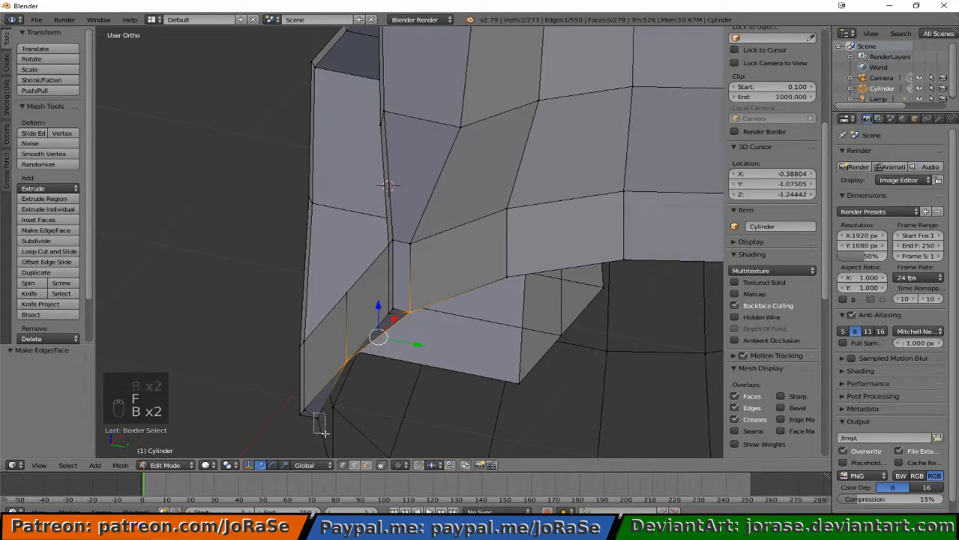
key("f")
key("a")
- Close the tower's underside by extruding its bottom edge loop in place and merging the new vertices at center
left_click(355, 374, "alt")
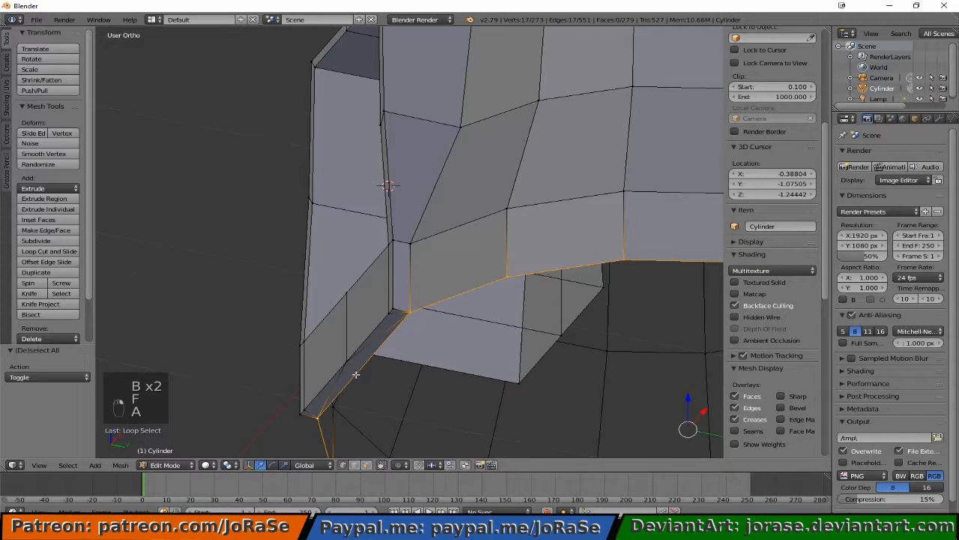
key("e")
right_click(347, 374)
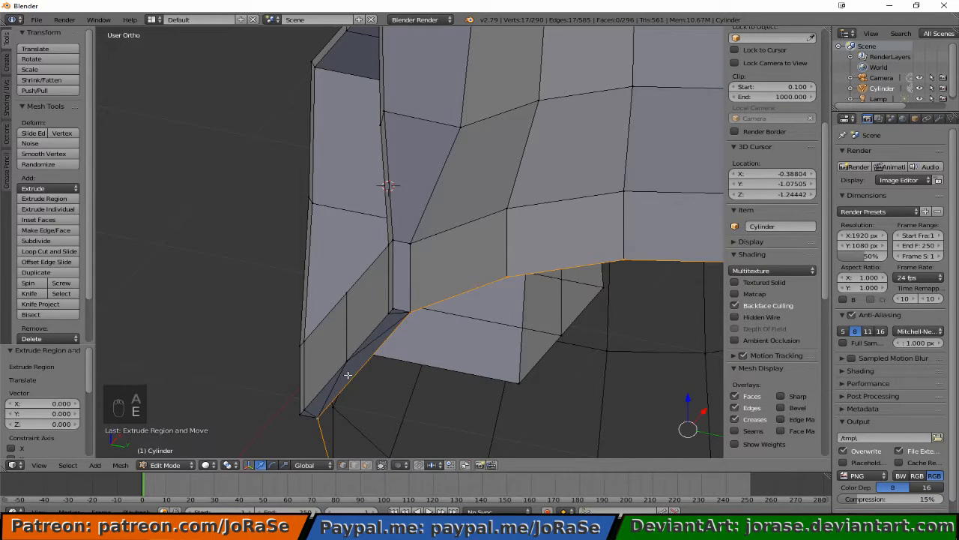
key("alt+m")
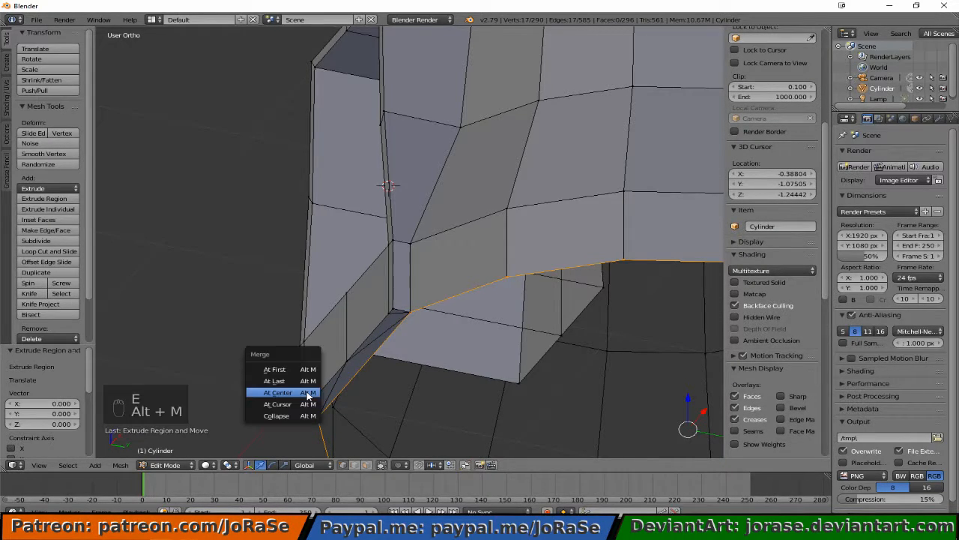
left_click(307, 392)
key("a")
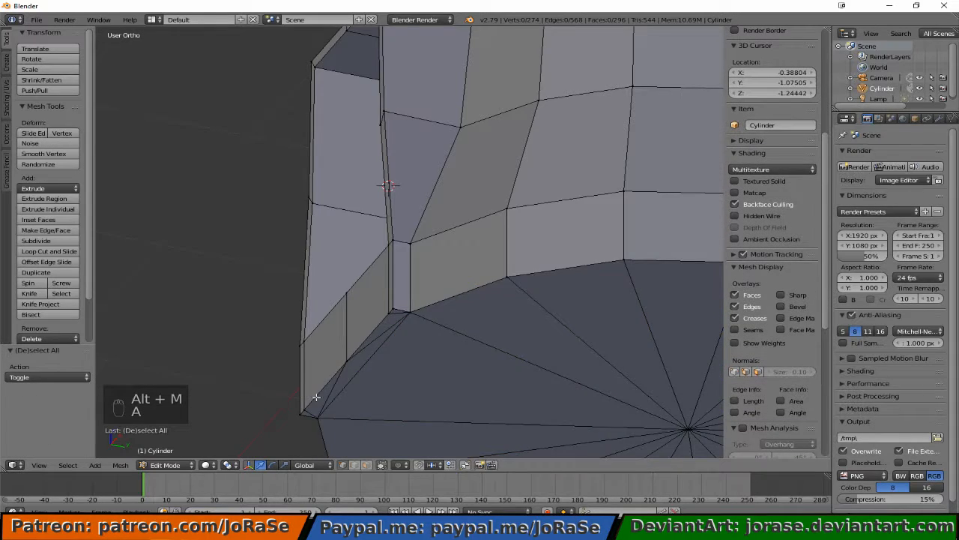
- Return to Object Mode and view the whole tower from the doorway side
scroll(322, 384, "down", 6)
middle_click_drag(378, 322, 440, 355)
key("Tab")
scroll(443, 370, "up", 4, "shift")
scroll(438, 377, "up", 4, "shift")
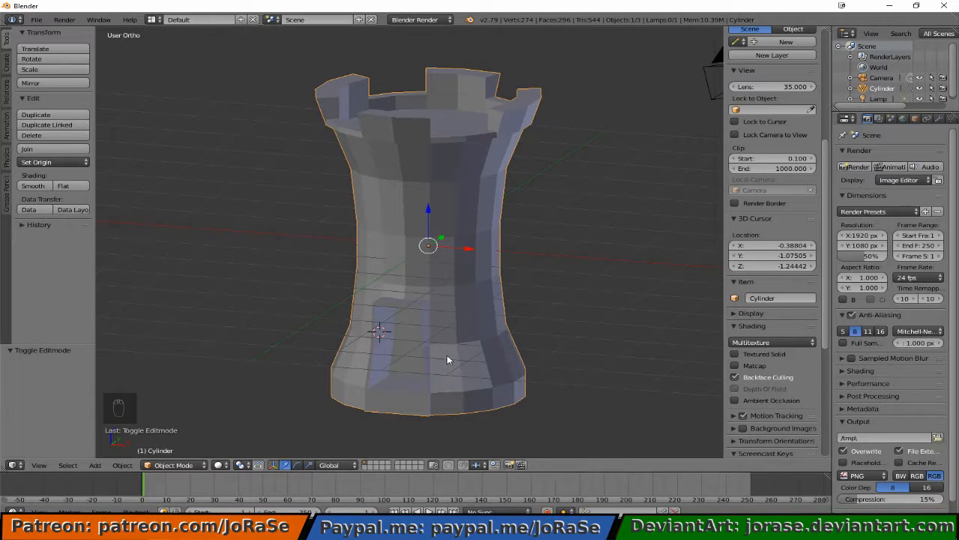